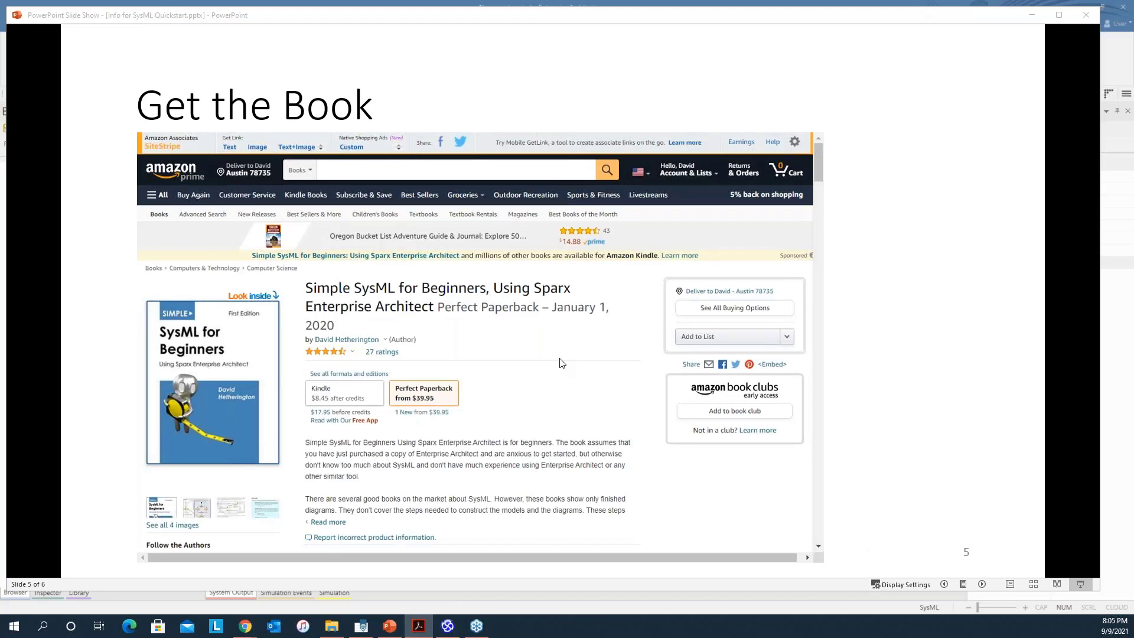
- Advance the slide show to its final Questions slide, end it and switch to Enterprise Architect
click(560, 362)
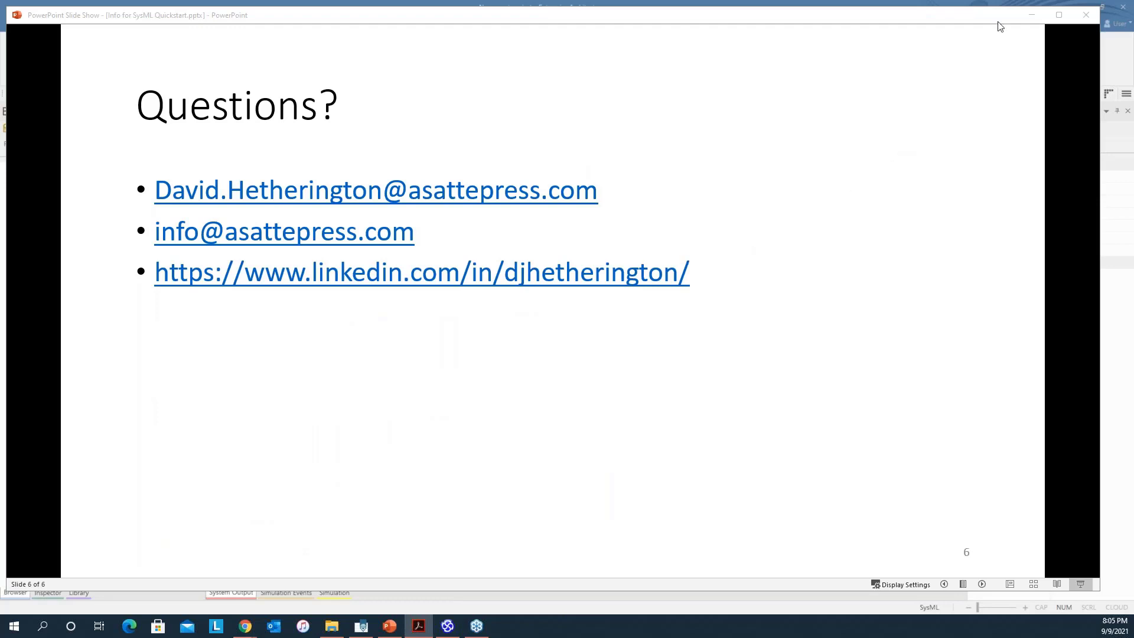
drag(1001, 16, 925, 158)
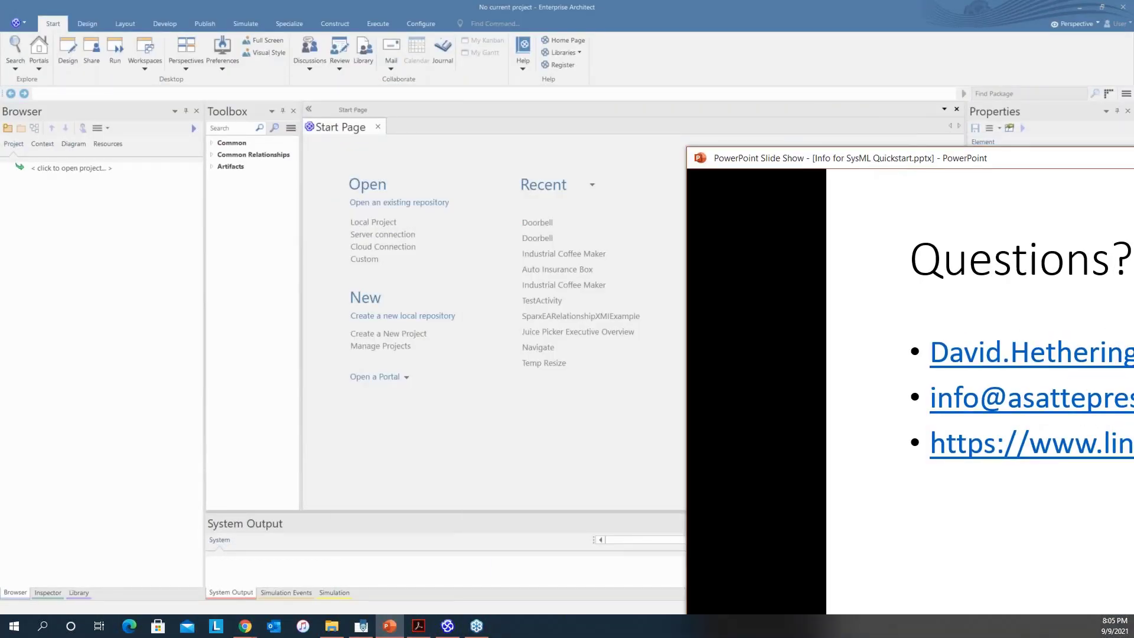
key(Escape)
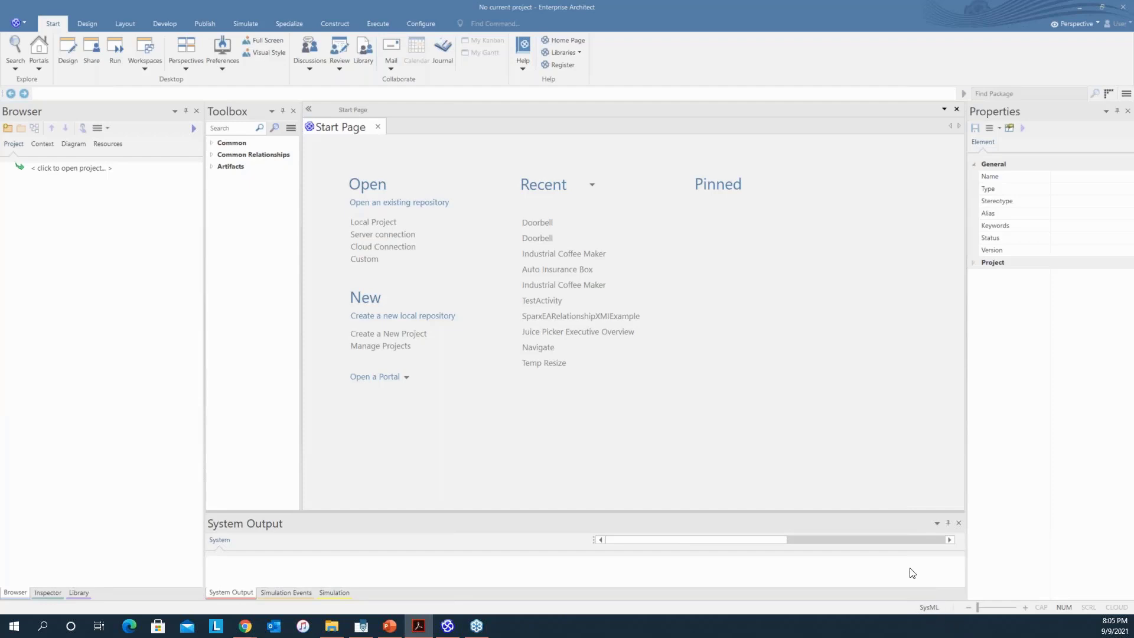
- Examine the perspective sets and their available perspectives, leaving the settings as they are
click(187, 71)
click(193, 90)
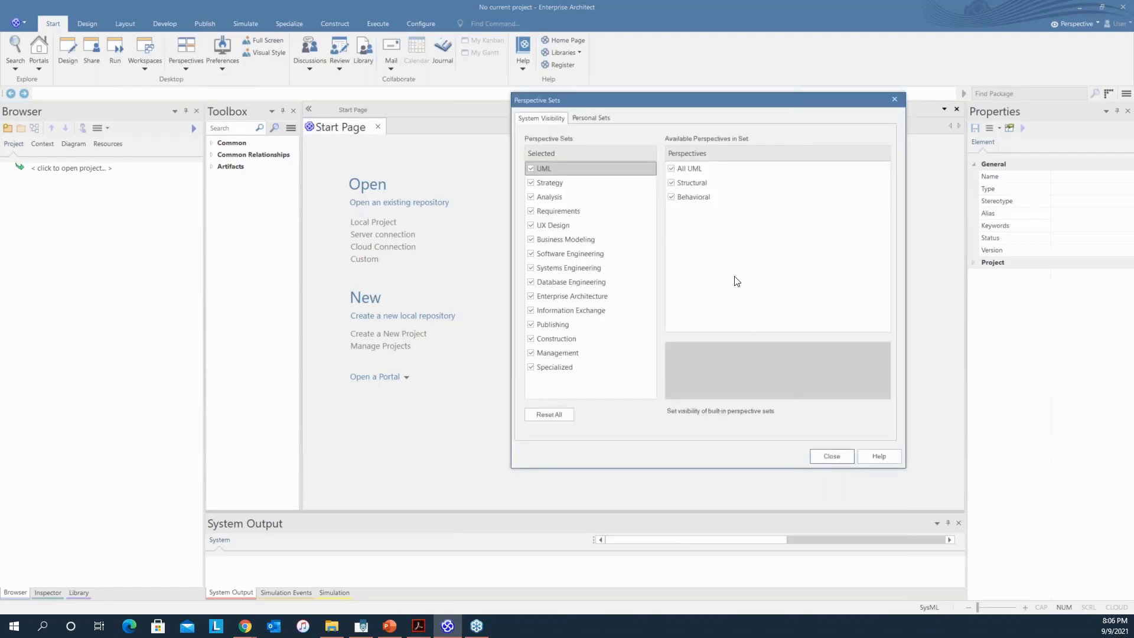
click(850, 456)
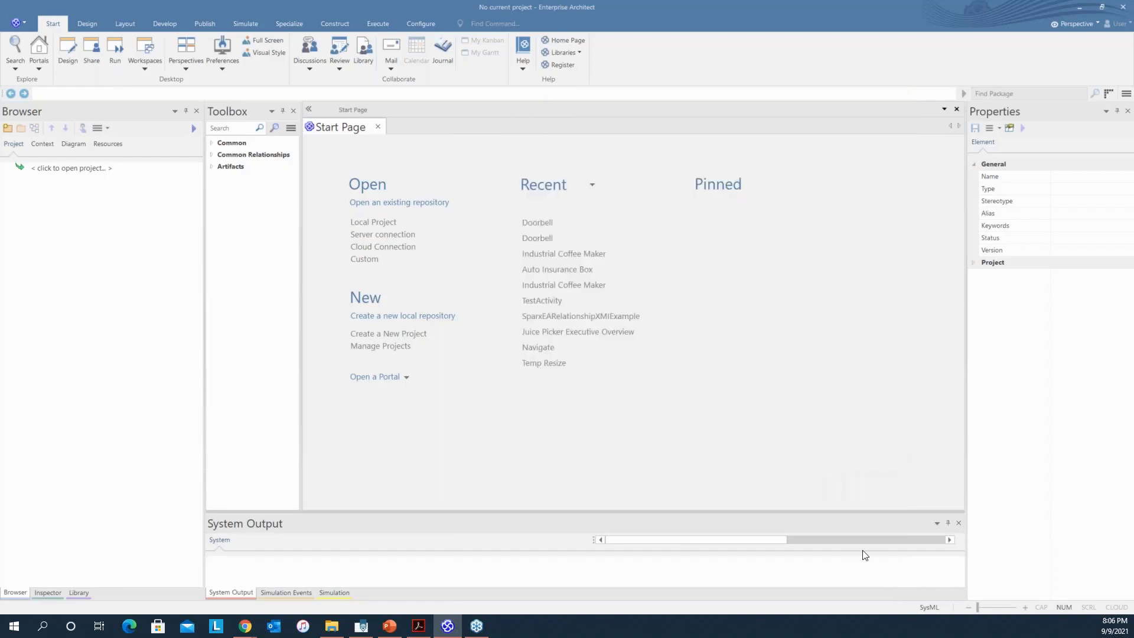
- Close the Start Page and create a project named Doorbell in the folder "2021 09-09 - EA Global Summit, SysML Quick Start 8PM" under C:\Temp
click(377, 127)
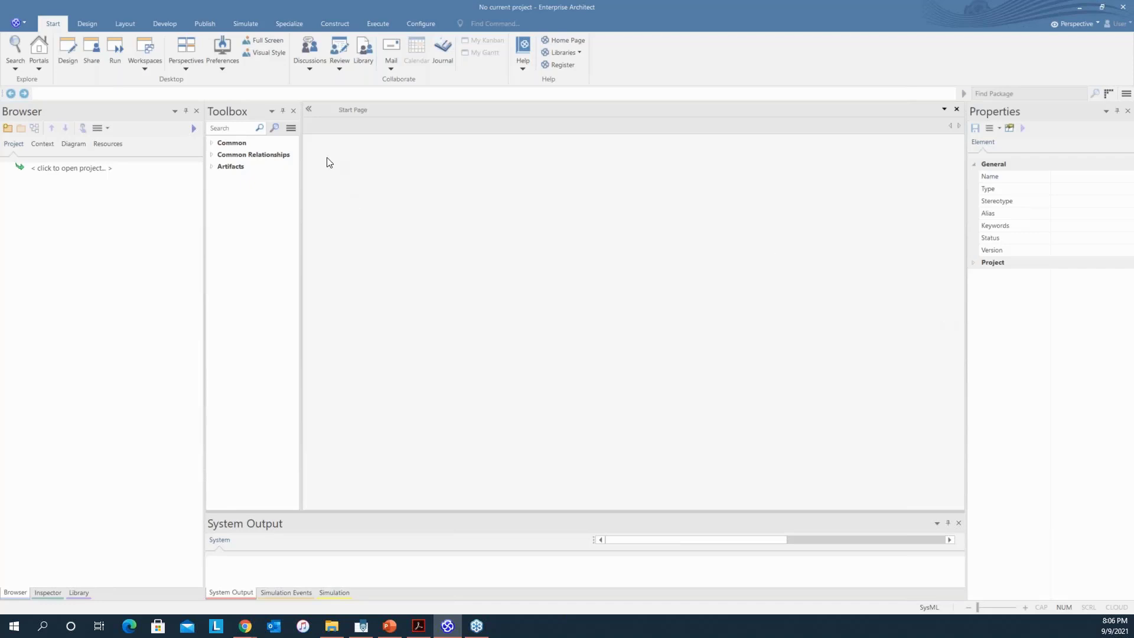
click(26, 24)
click(462, 333)
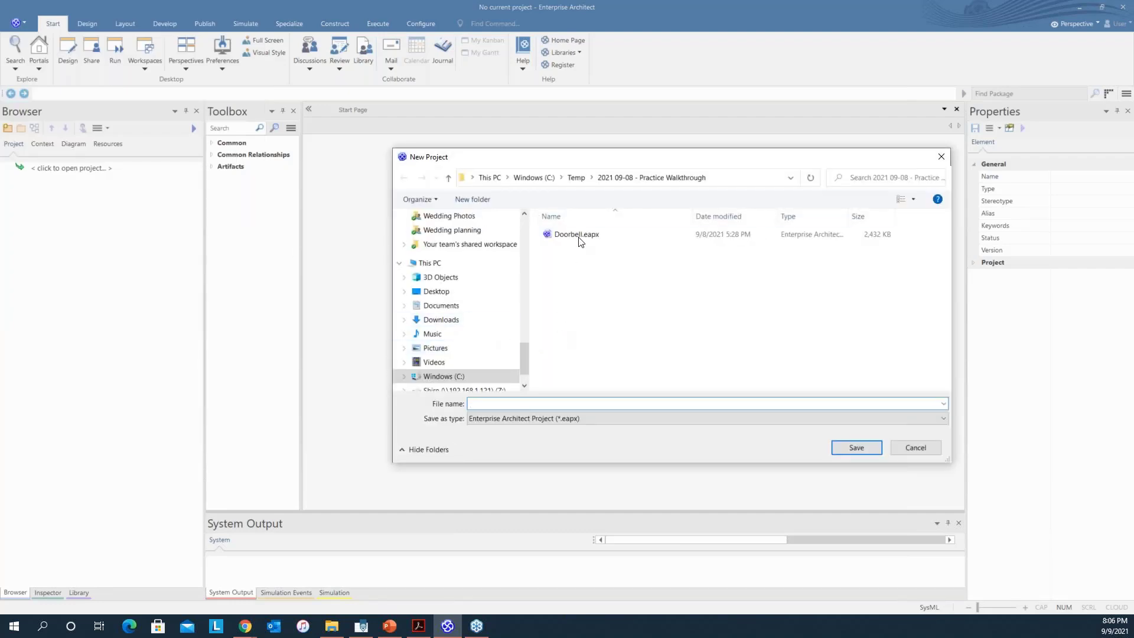
click(575, 177)
click(629, 247)
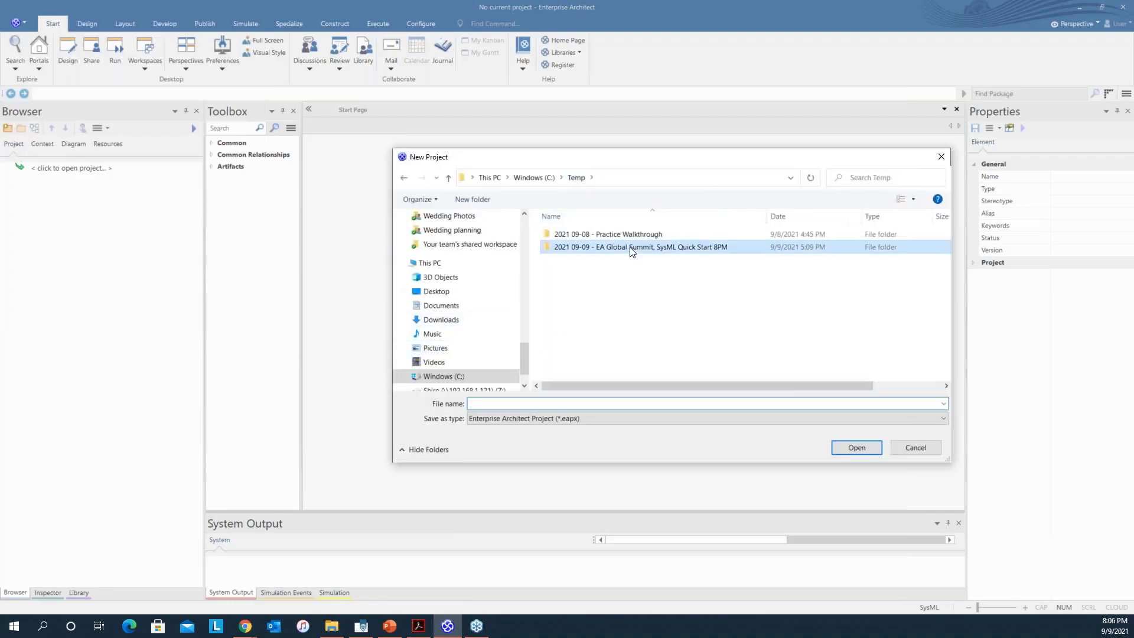
double_click(629, 247)
click(576, 403)
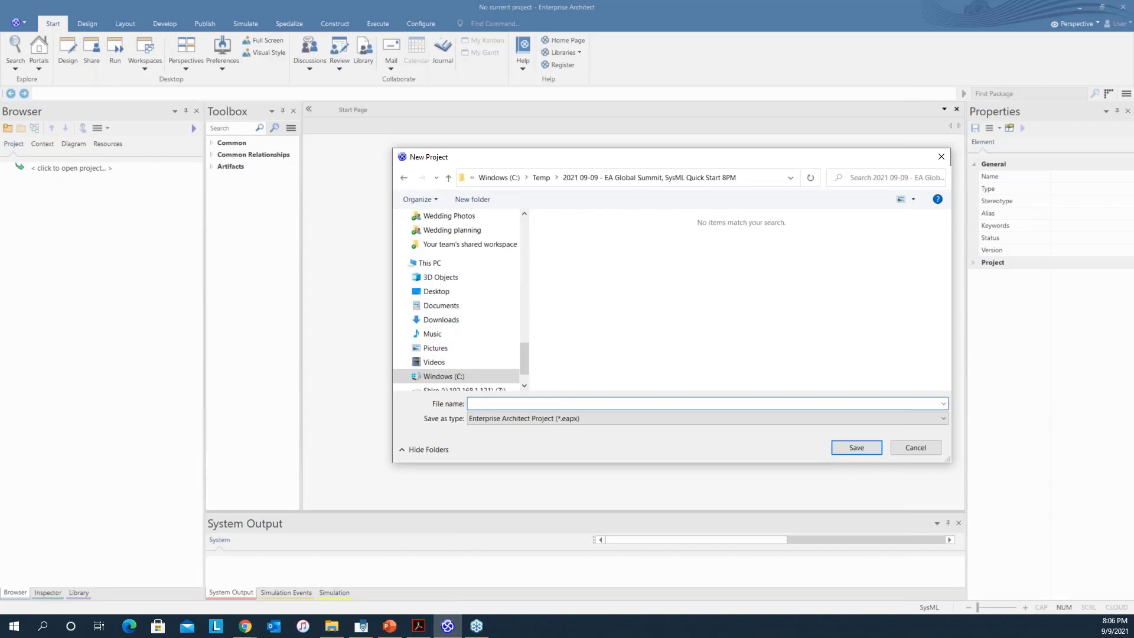
text(Doorbell)
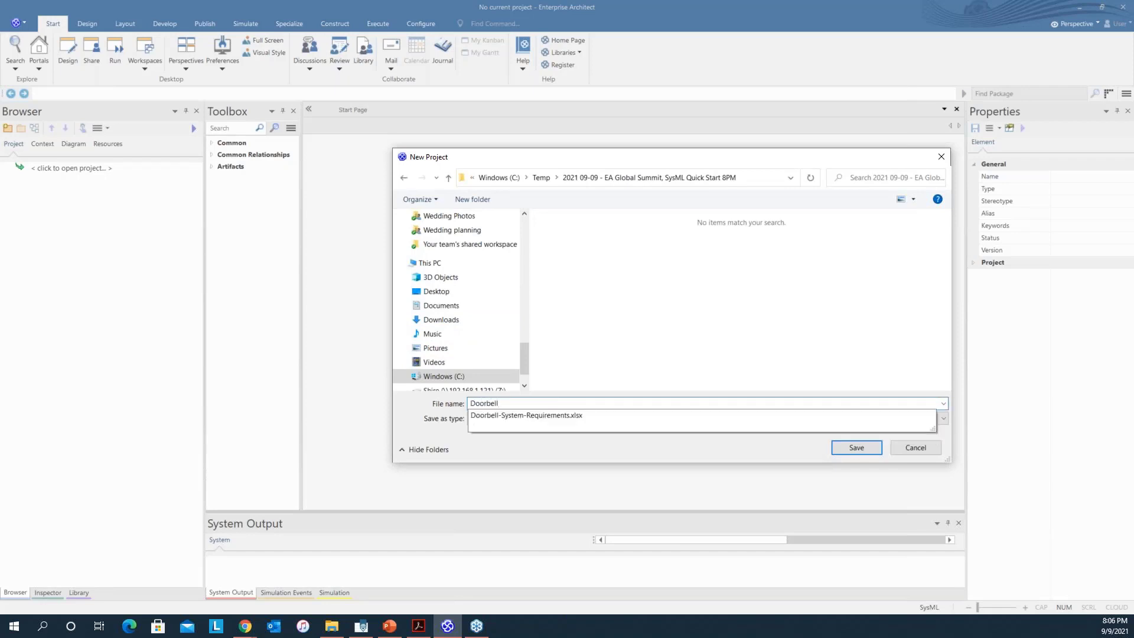
click(839, 448)
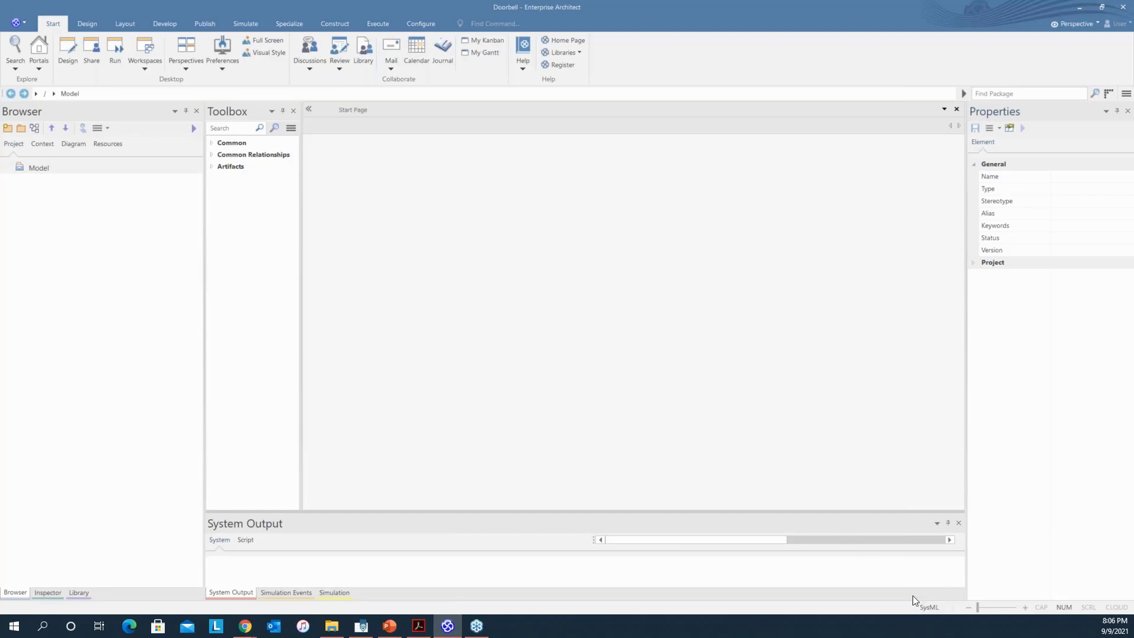
- Rename the project's root node as Doorbell Model
click(45, 166)
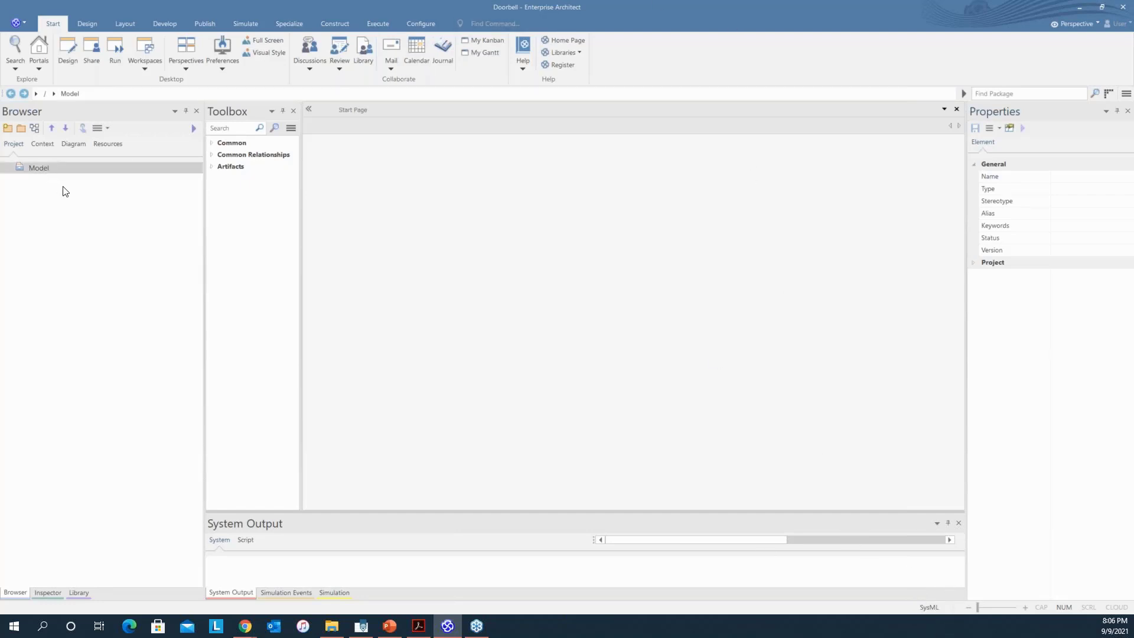
click(42, 171)
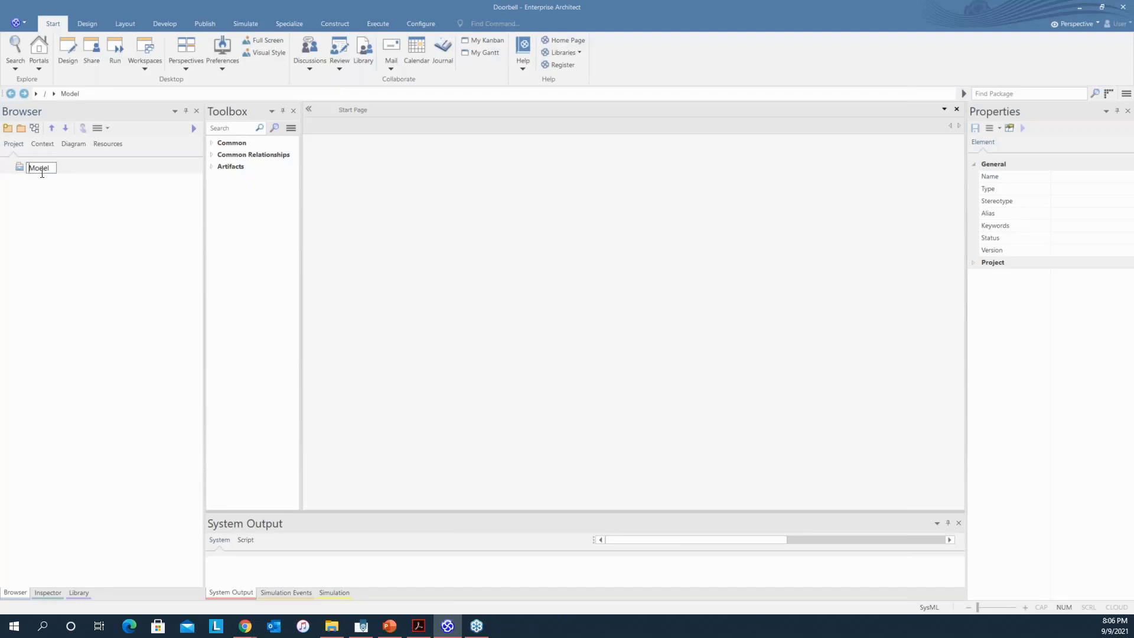
text(Doorbell)
key(Return)
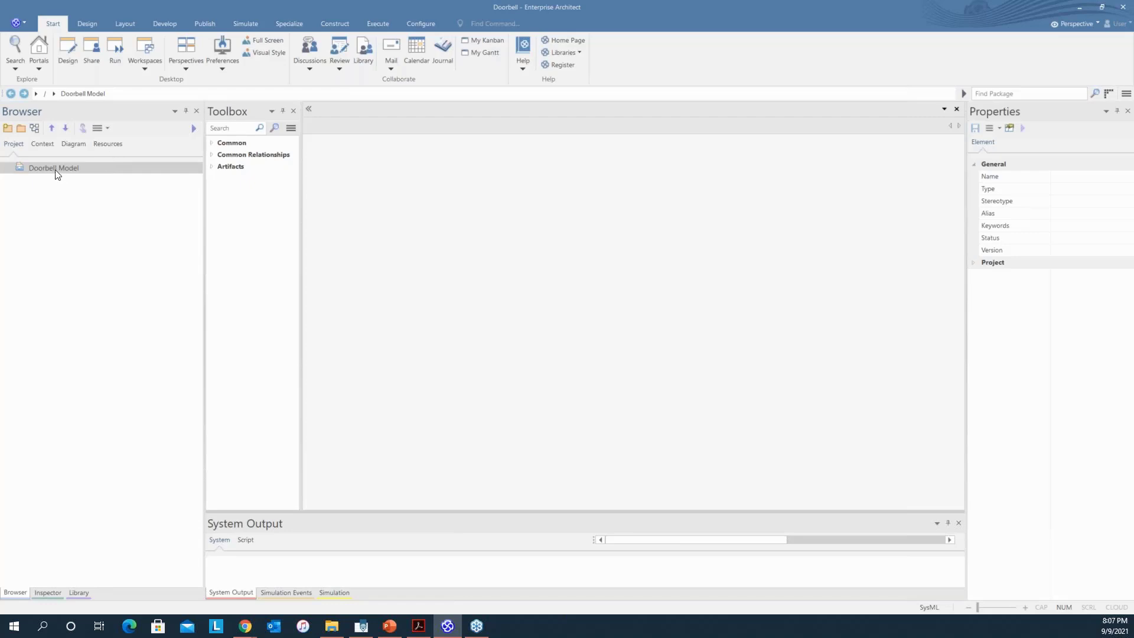
- Add a package named Hardware Pkg under Doorbell Model, with Package Only as its initial content
click(80, 28)
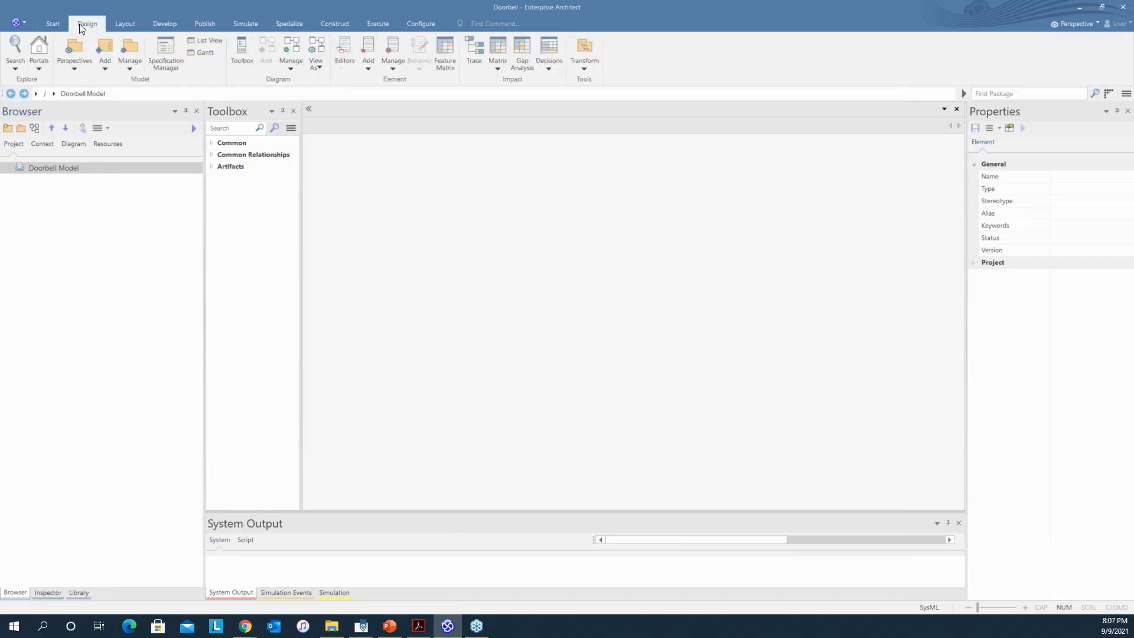
click(101, 69)
click(118, 95)
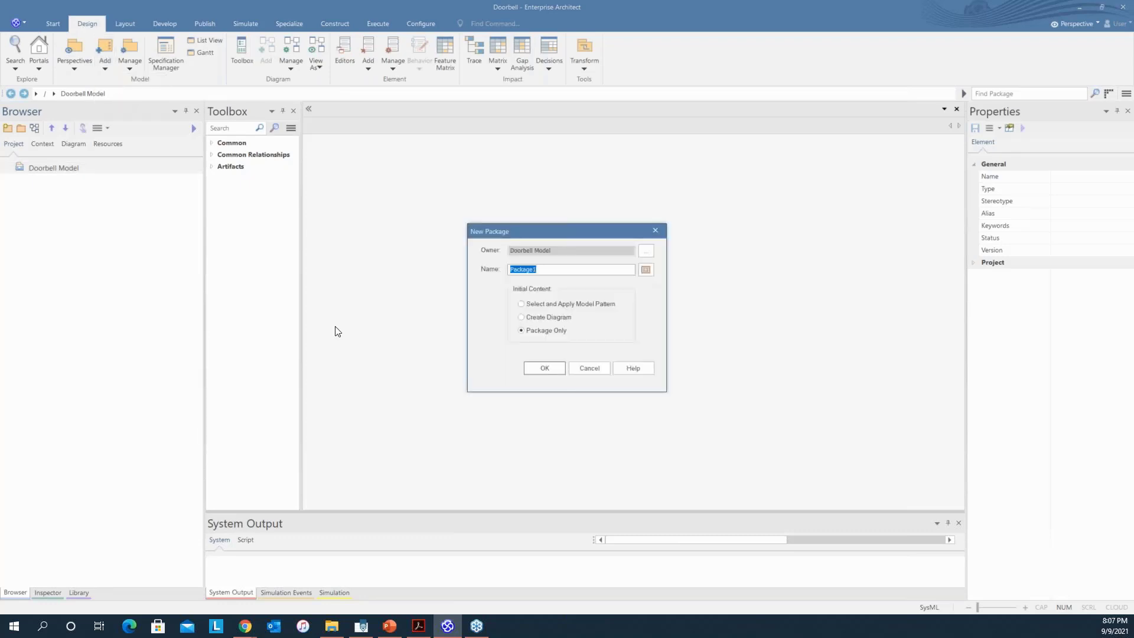
drag(544, 272, 490, 267)
text(Hardware Pkg)
click(543, 366)
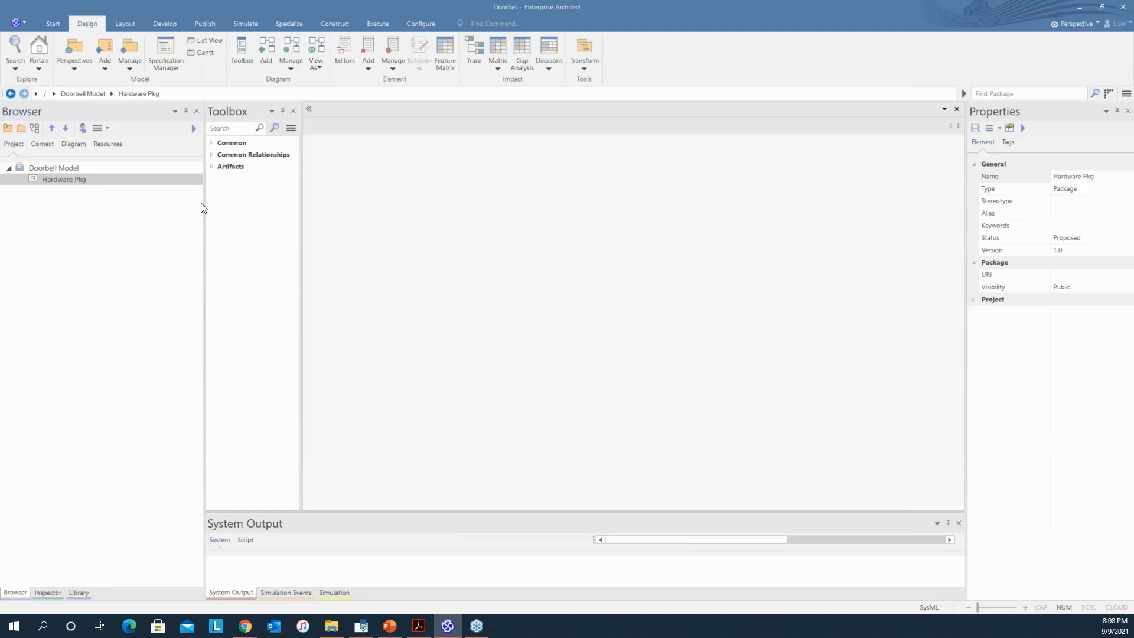
- Add a SysML 1.5 BlockDefinition diagram named Doorbell System Context to Hardware Pkg
right_click(71, 183)
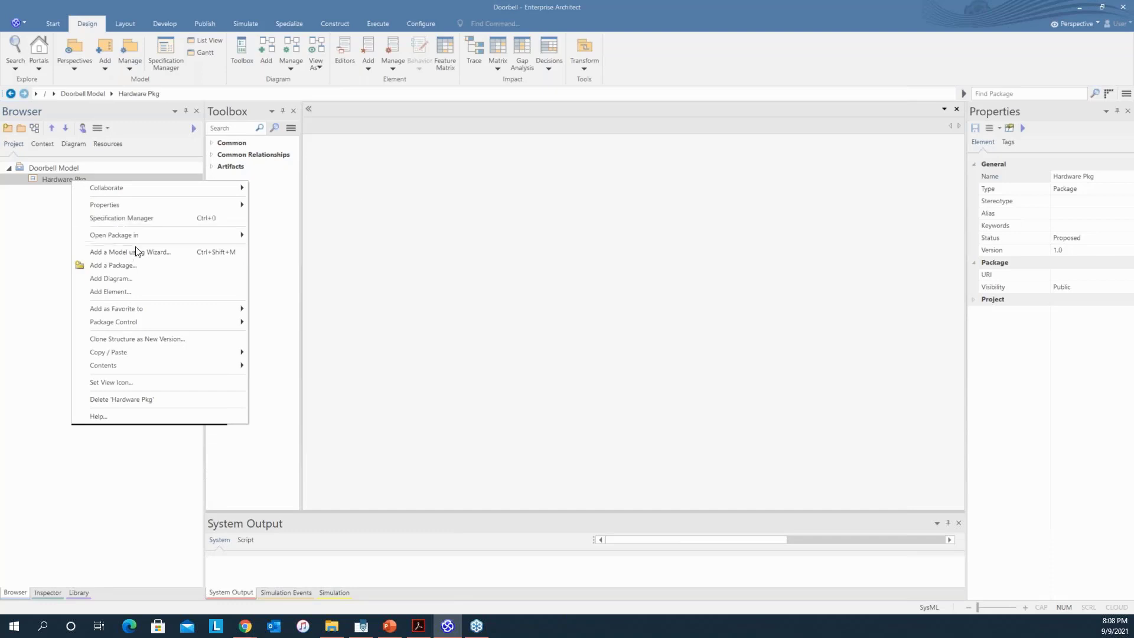
click(147, 276)
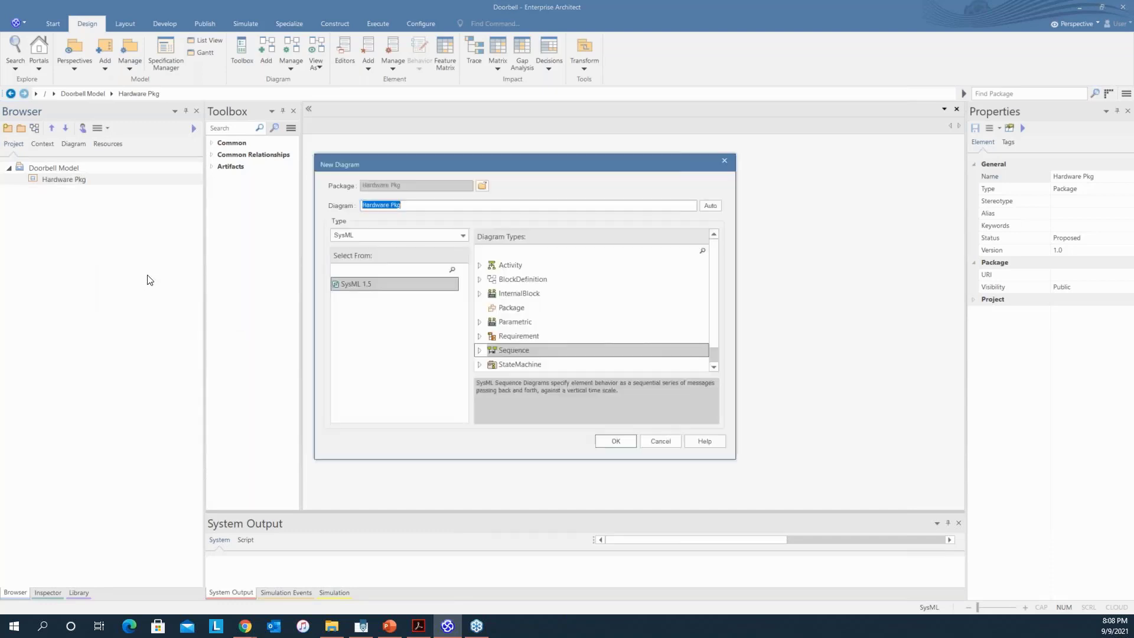
click(529, 281)
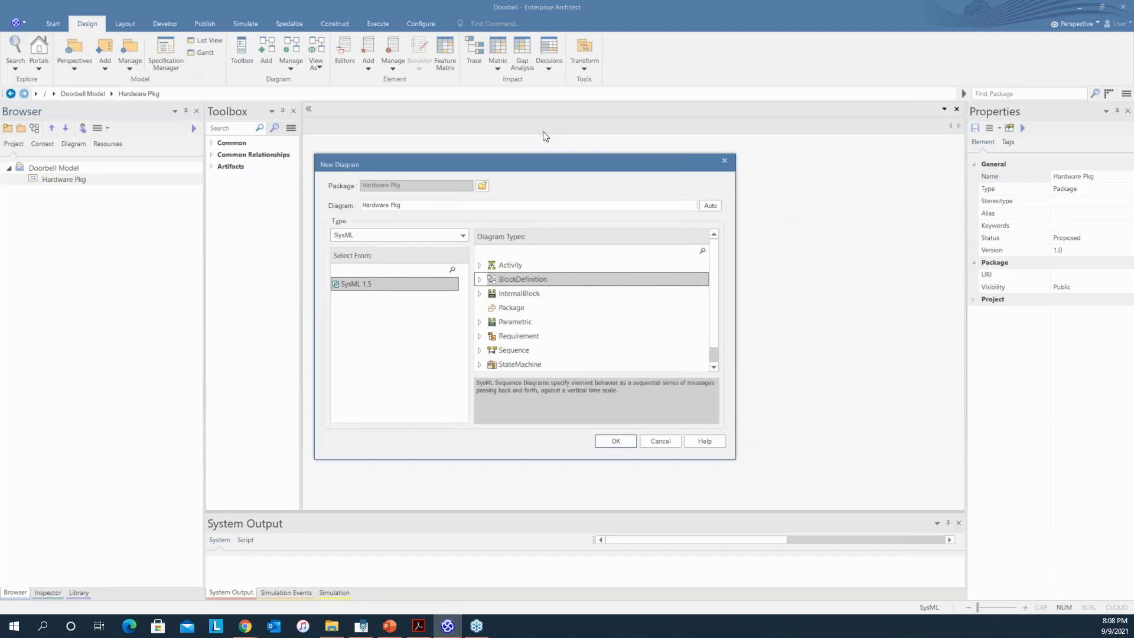
drag(421, 205, 332, 192)
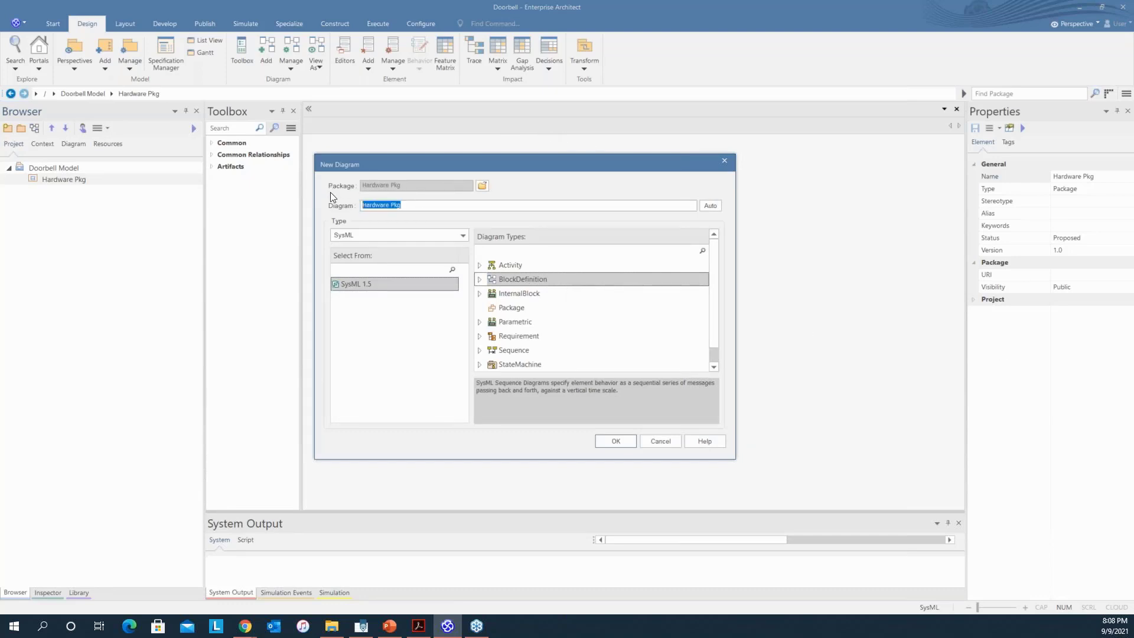
text(Doorbell System Context)
click(628, 441)
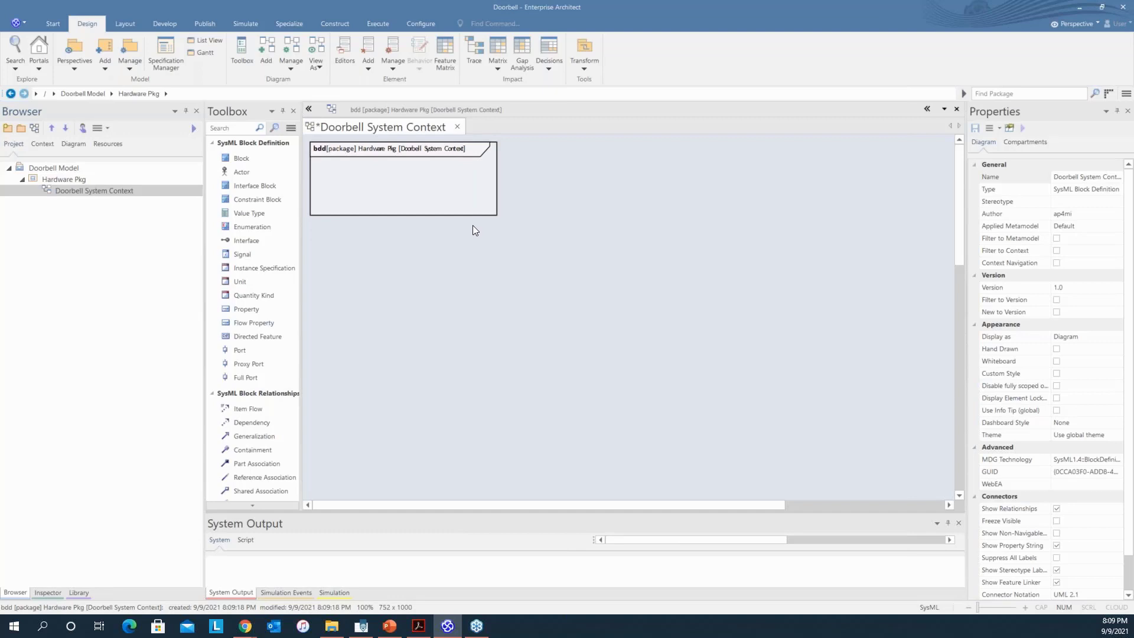
- Place a block named Doorbell System in the diagram and move it up, closer to the frame's title
scroll(472, 225, up, 4)
drag(645, 507, 511, 510)
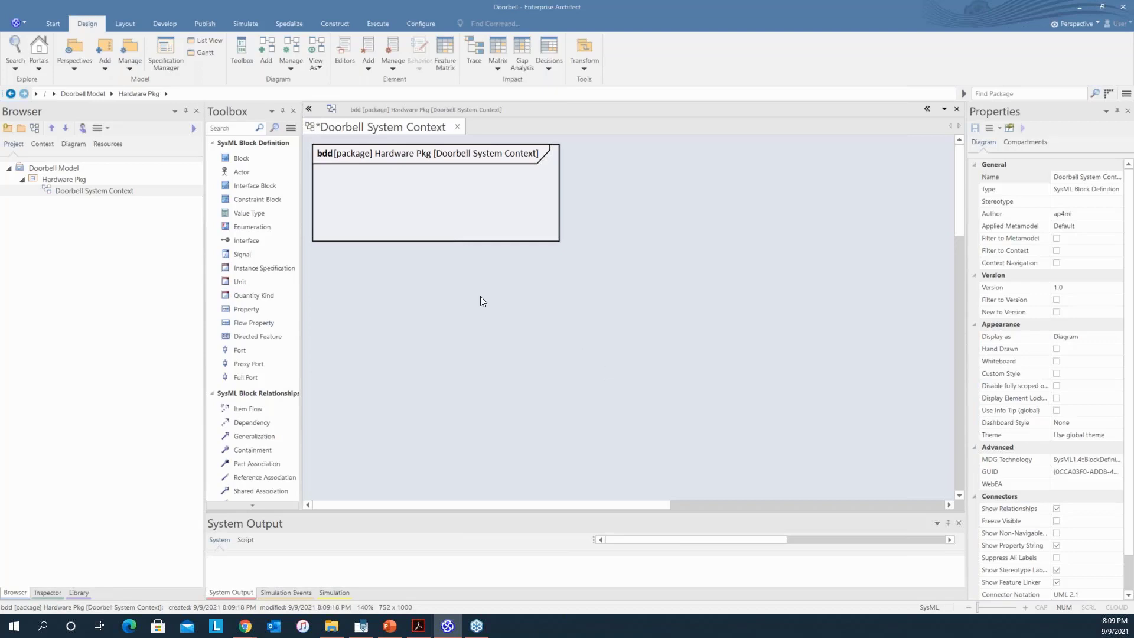
click(243, 159)
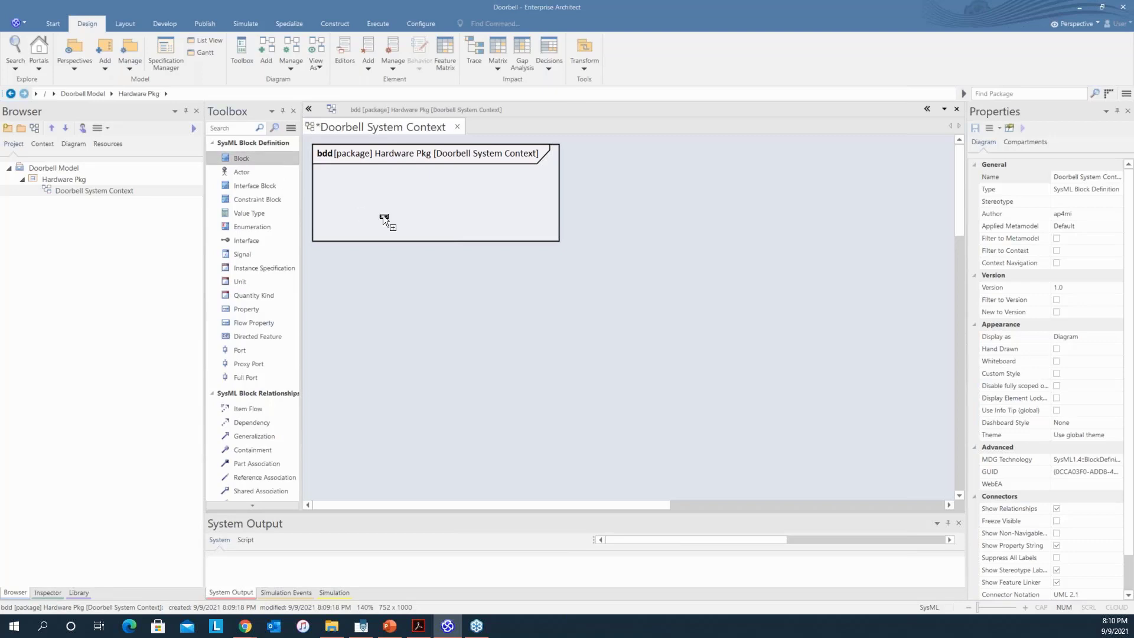
click(435, 206)
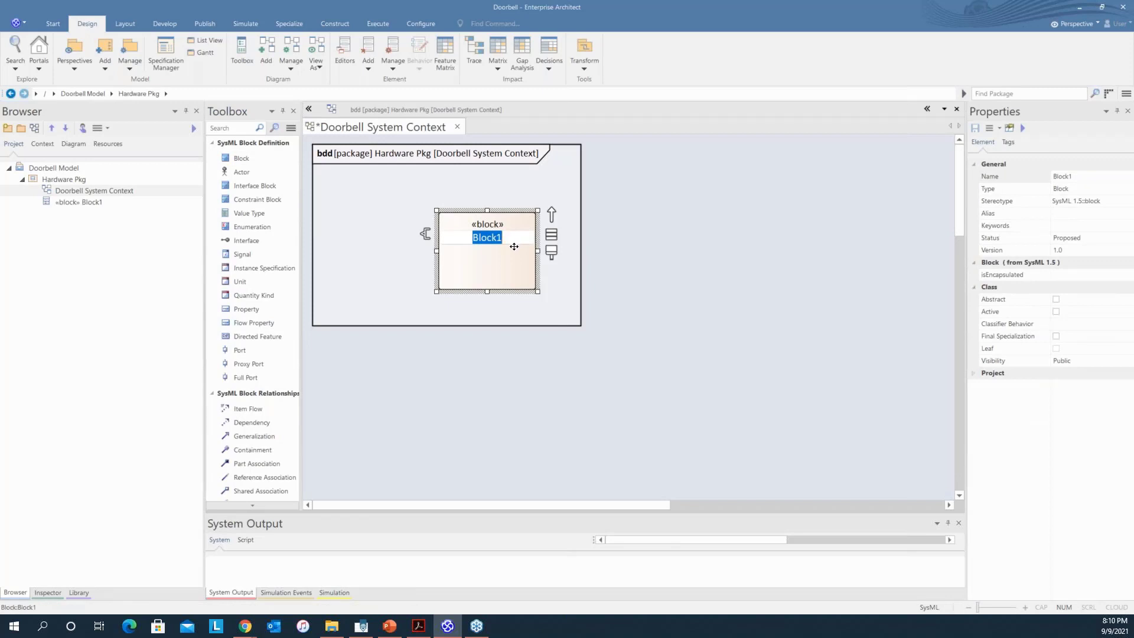
text(Door)
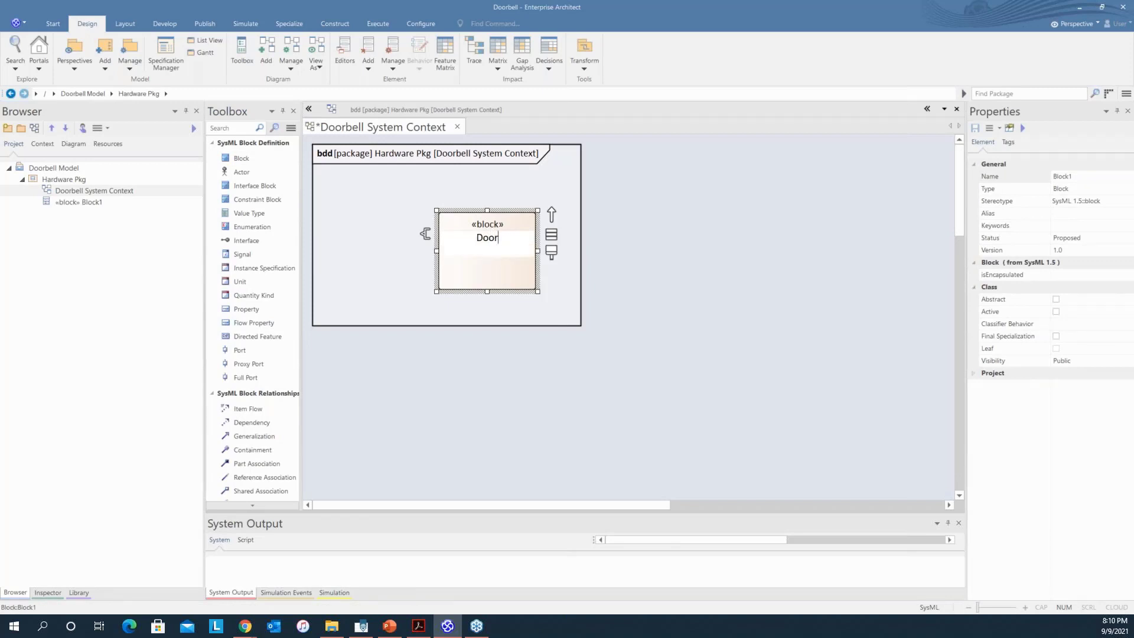
text(bell System)
click(655, 268)
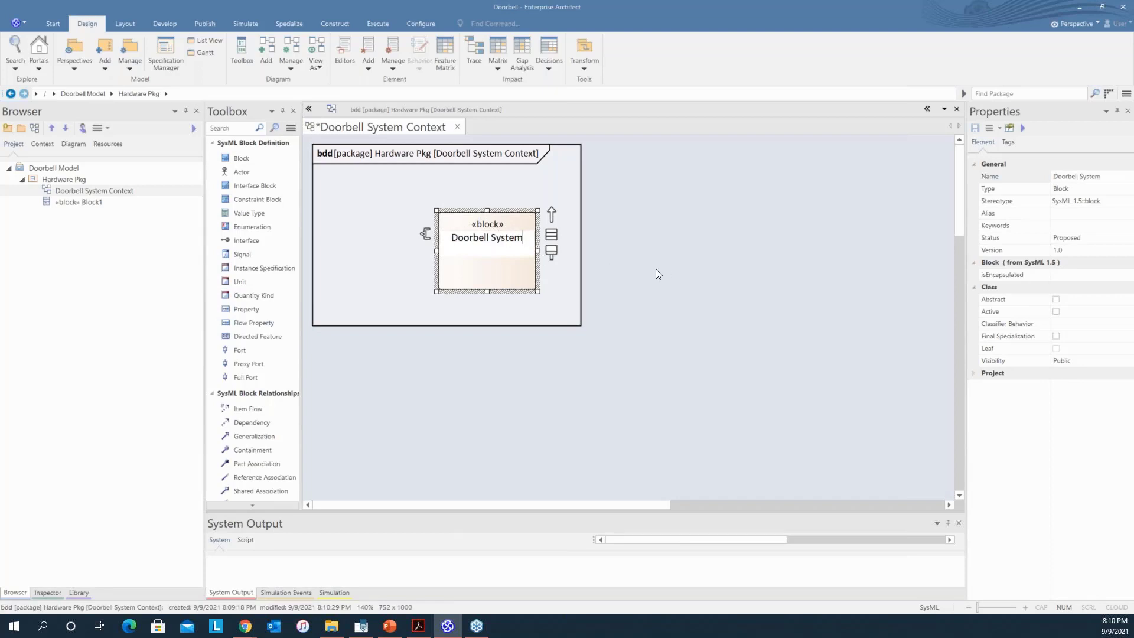
drag(506, 245, 491, 205)
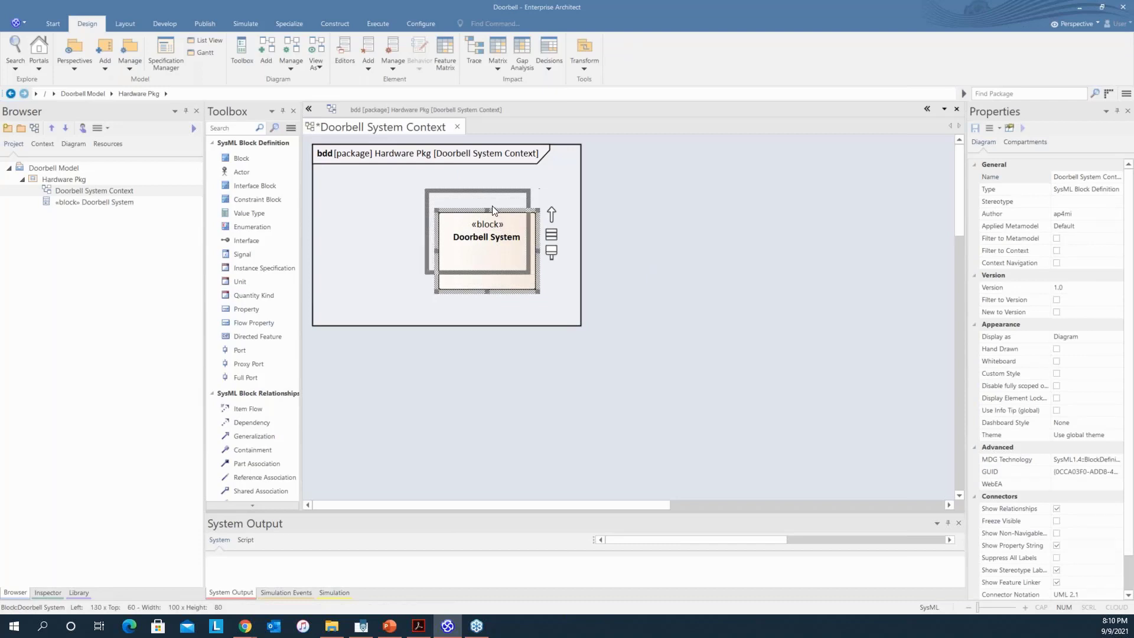
click(595, 338)
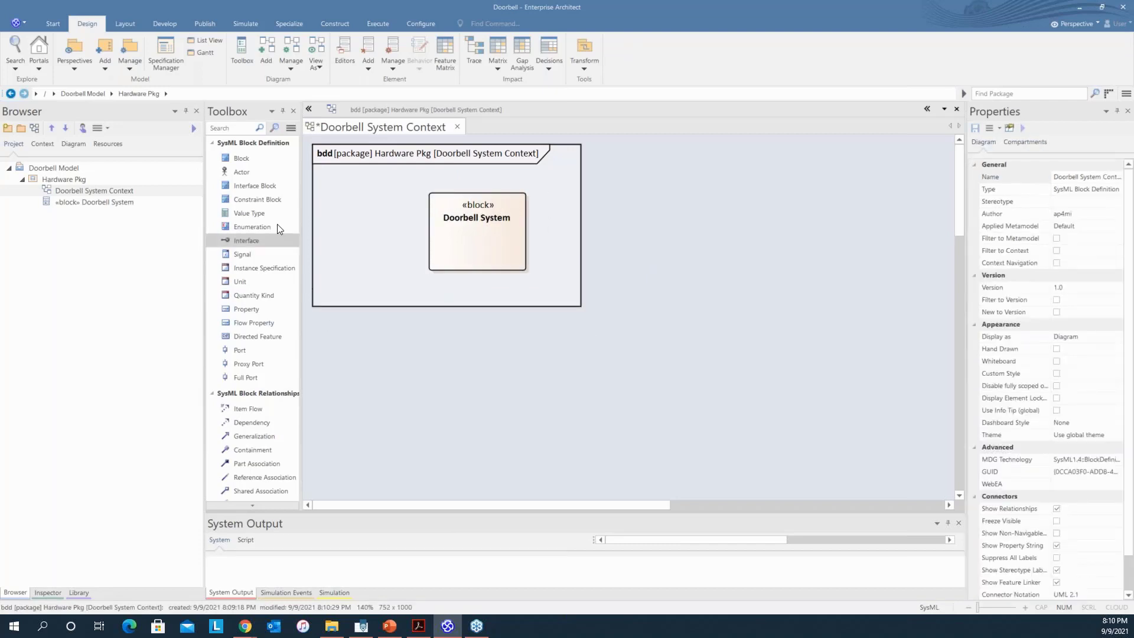
- Add a second block to the diagram below Doorbell System and name it Doorbell Button Unit
click(234, 158)
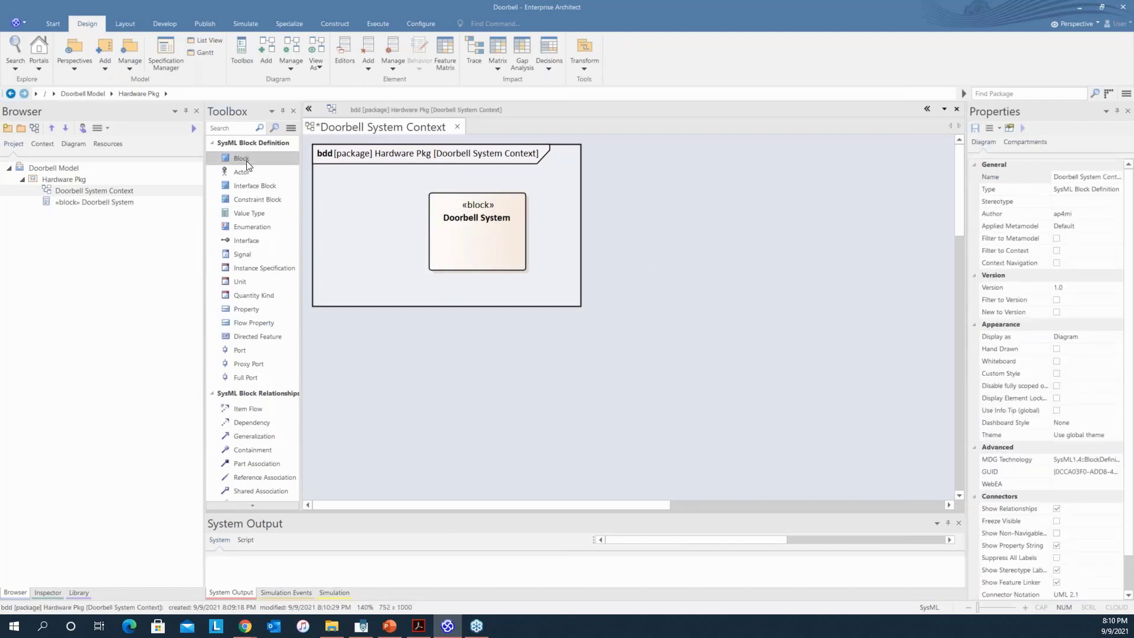
click(359, 297)
key(Return)
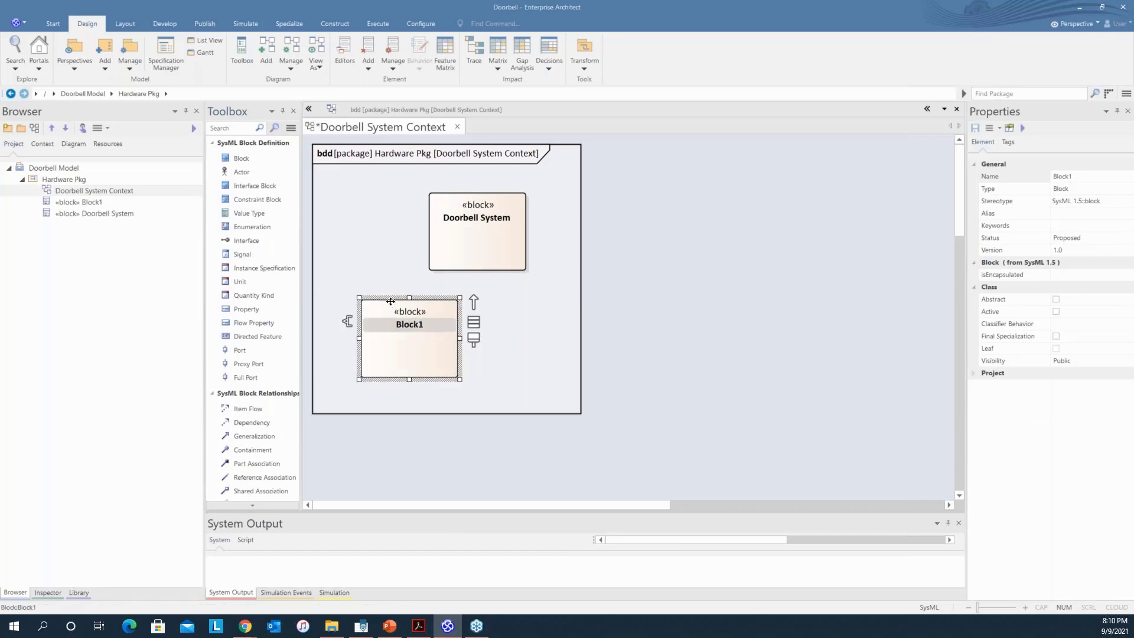
drag(433, 349, 423, 368)
click(405, 344)
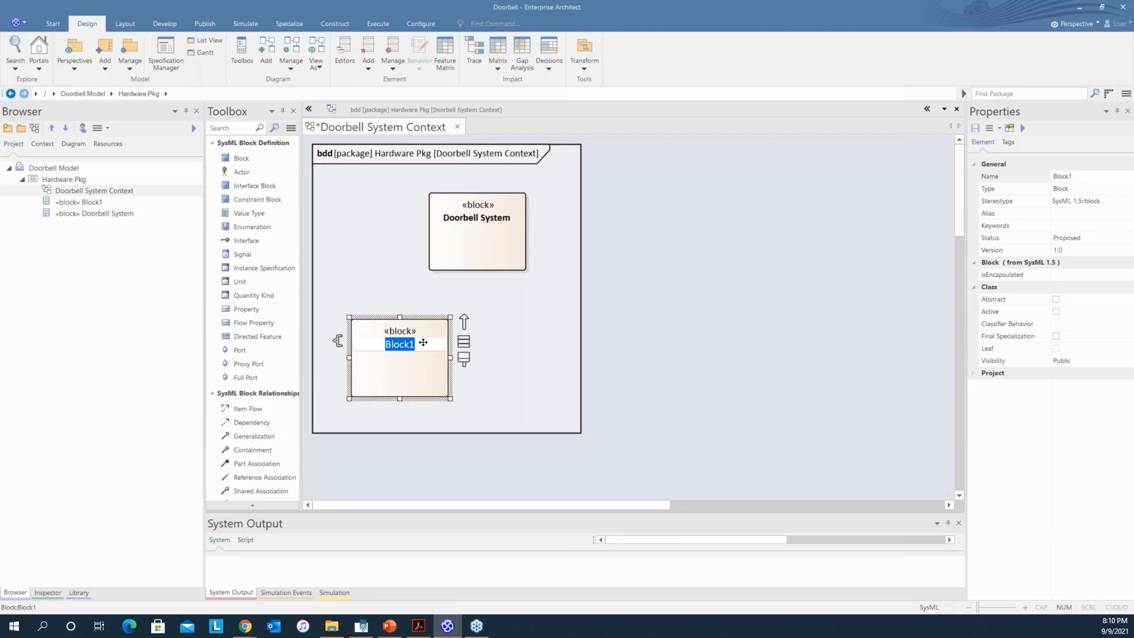
scroll(617, 494, down, 3)
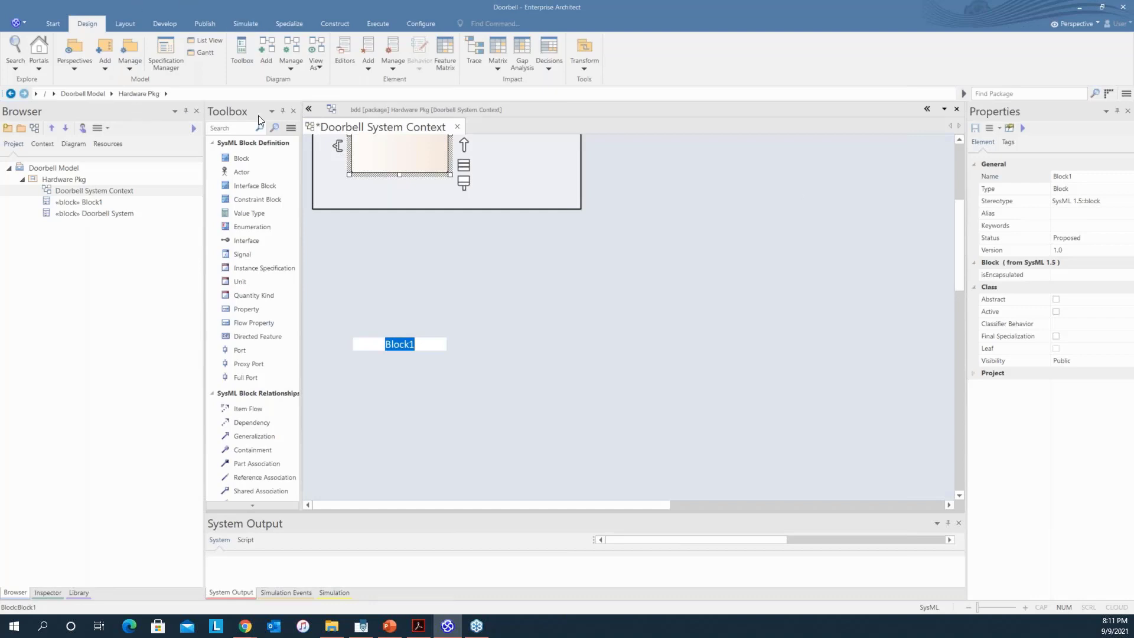
scroll(521, 303, up, 4)
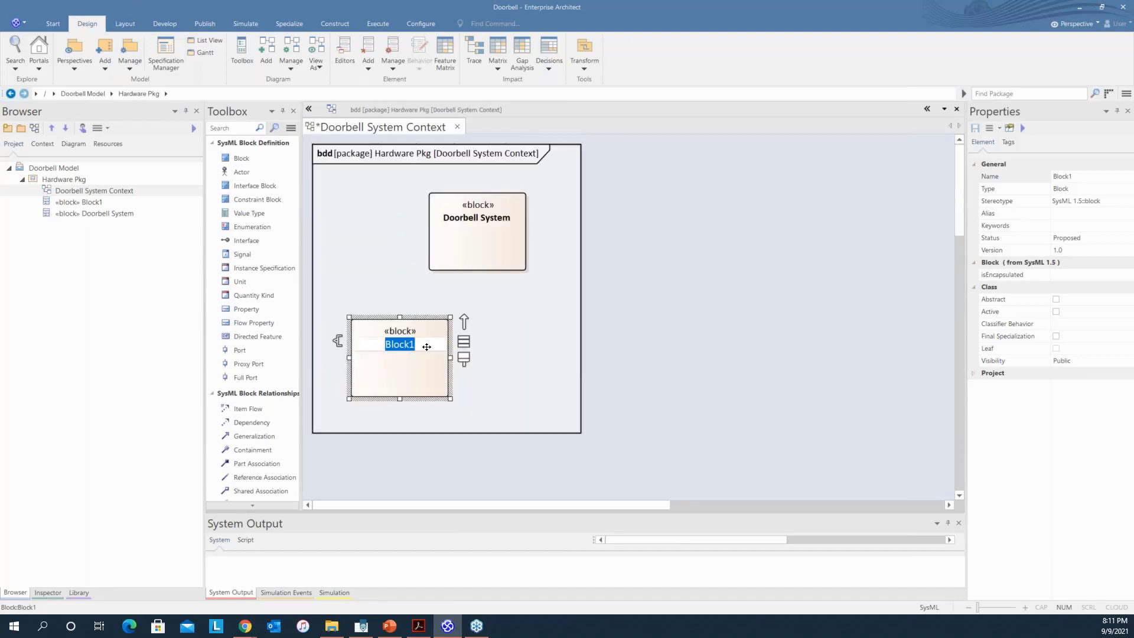
text(Doorbell Bu)
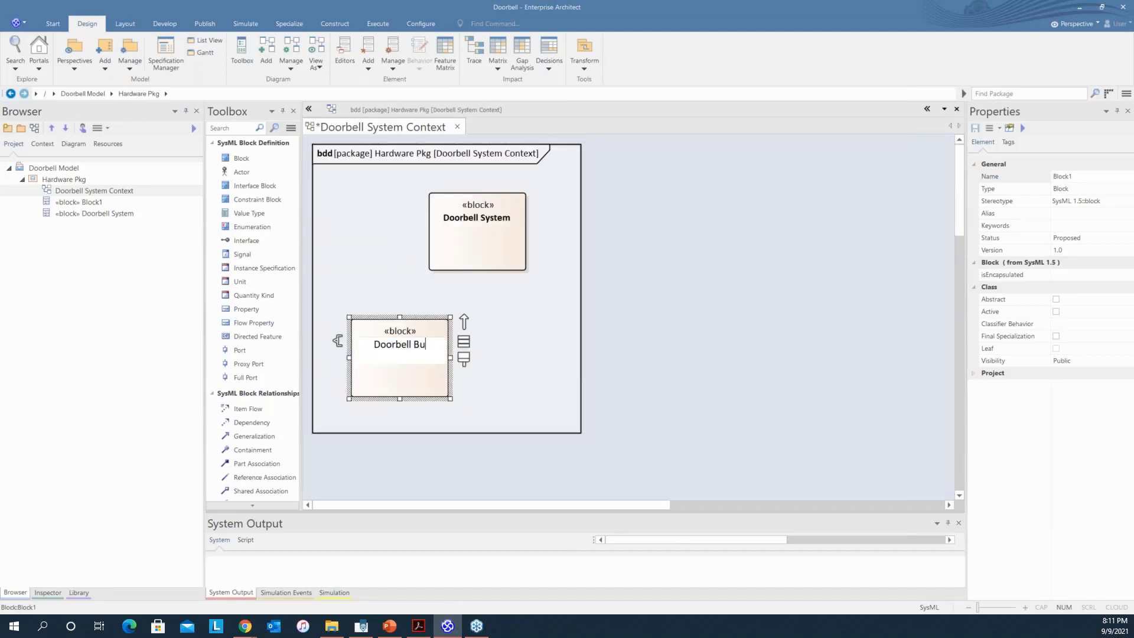
text(tton Unit)
click(700, 382)
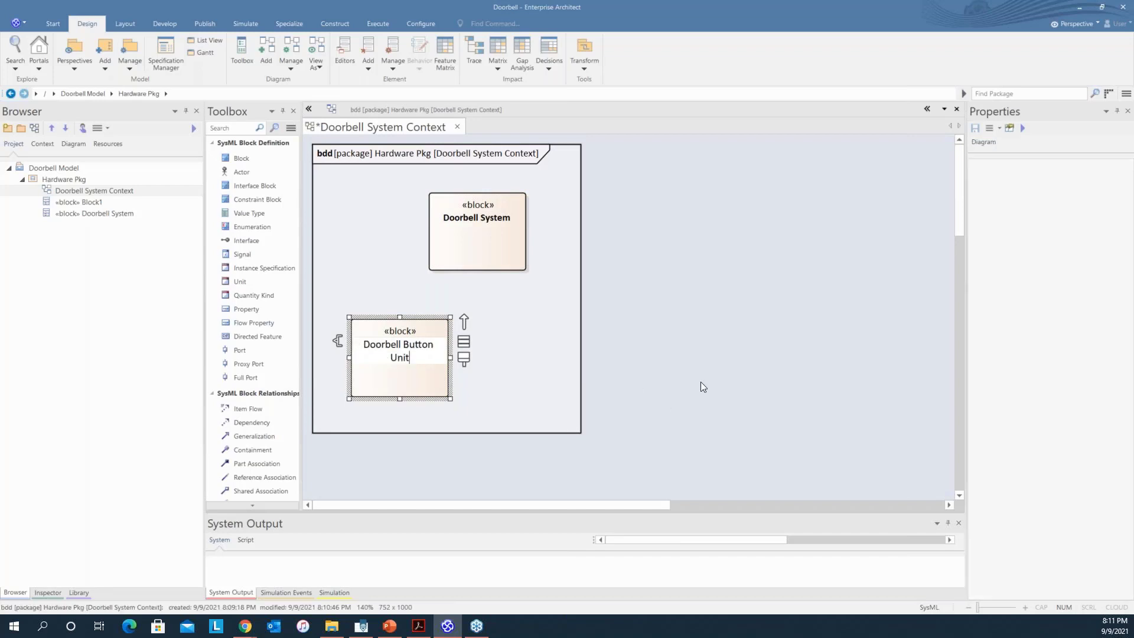
- Add a block named Chime Unit to the right of Doorbell Button Unit, level with it and with a wide gap
click(545, 349)
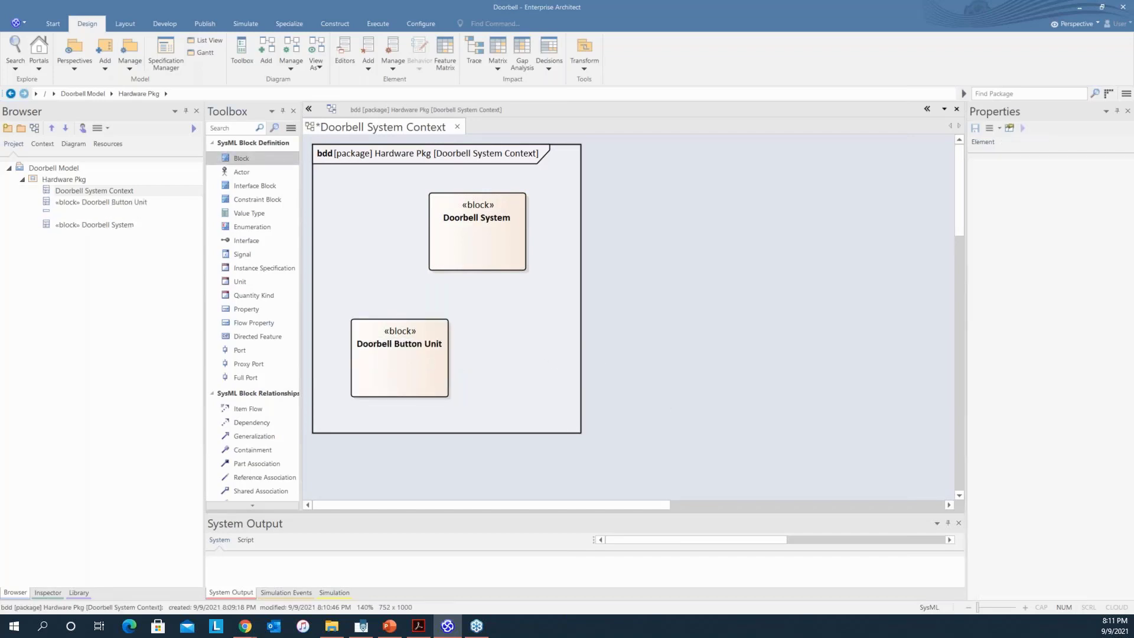
drag(564, 352, 598, 317)
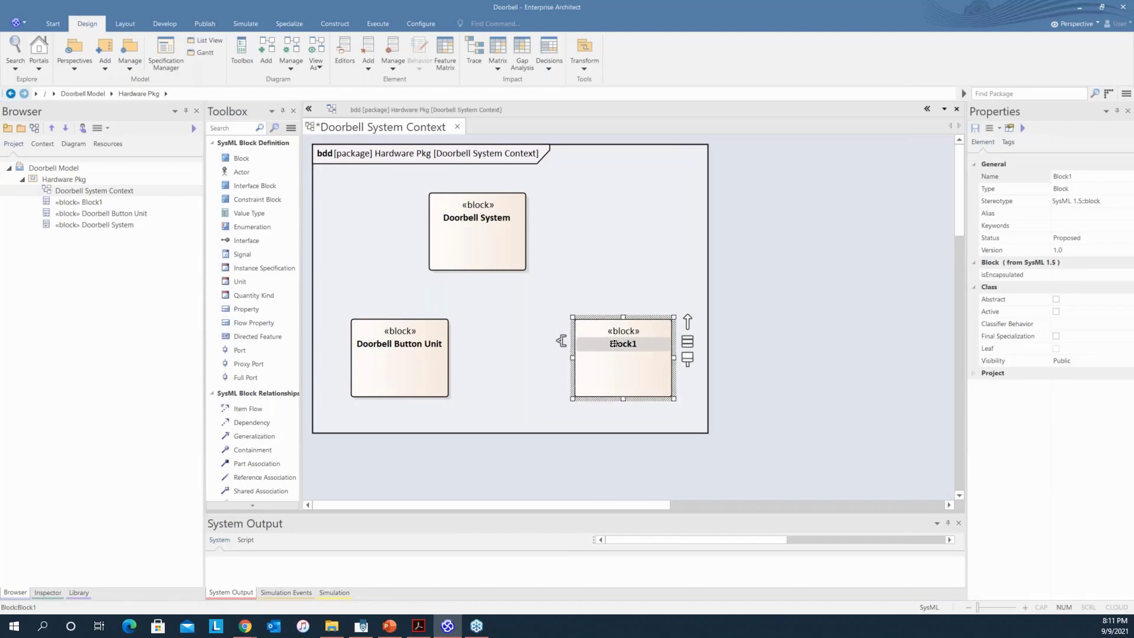
click(617, 343)
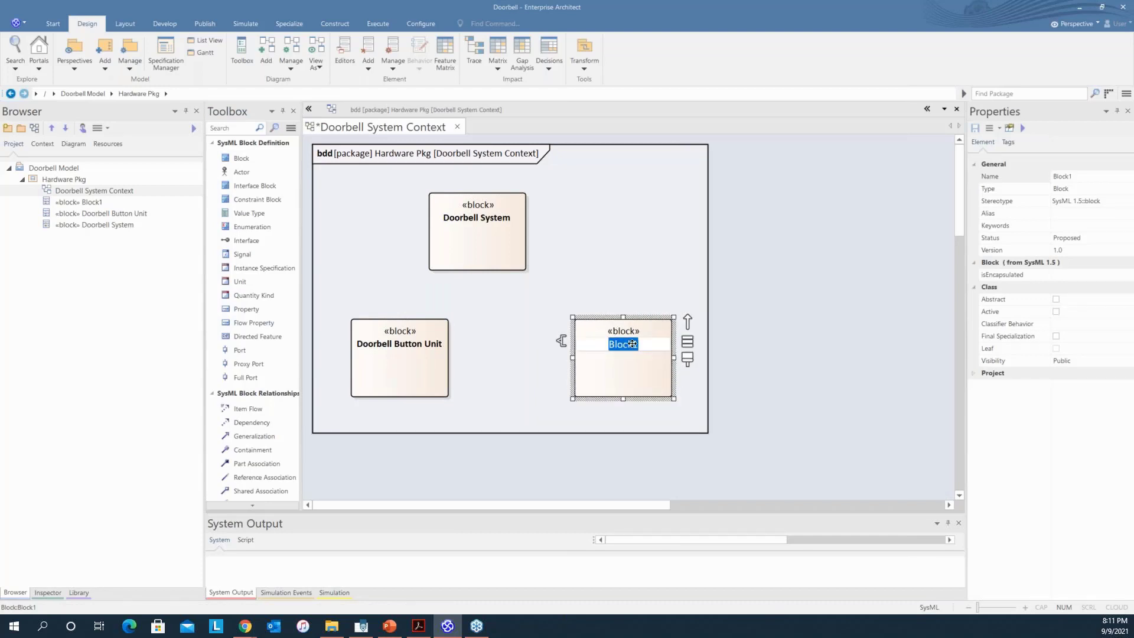
text(Chim)
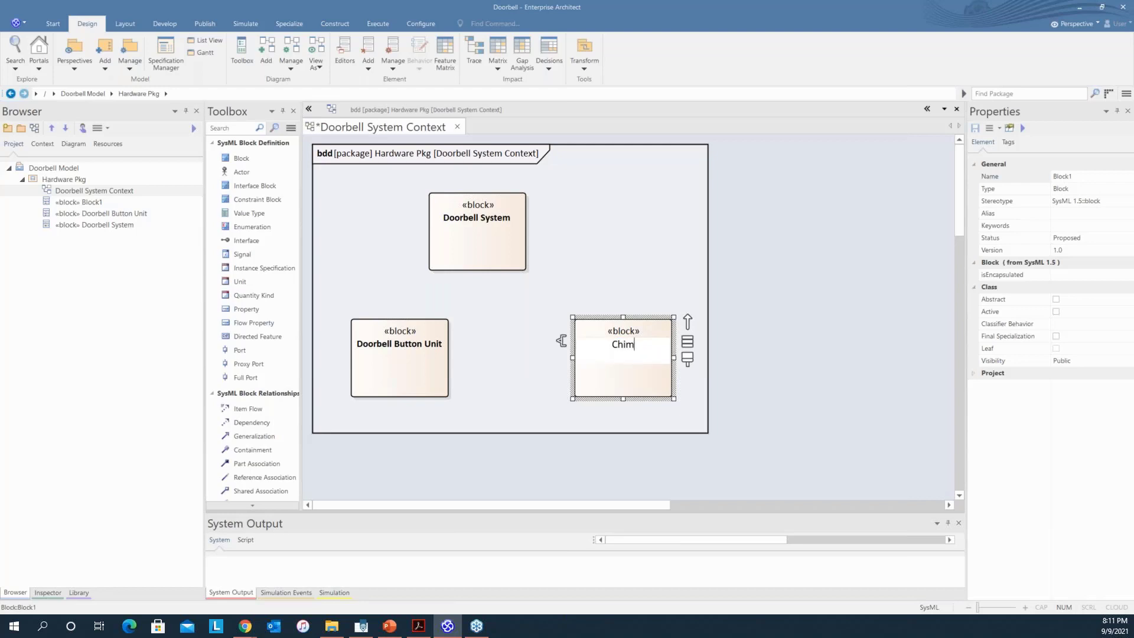
text(e Unit)
click(792, 412)
- Move the Doorbell System block right and slightly up so it sits above the gap between the two unit blocks
click(500, 235)
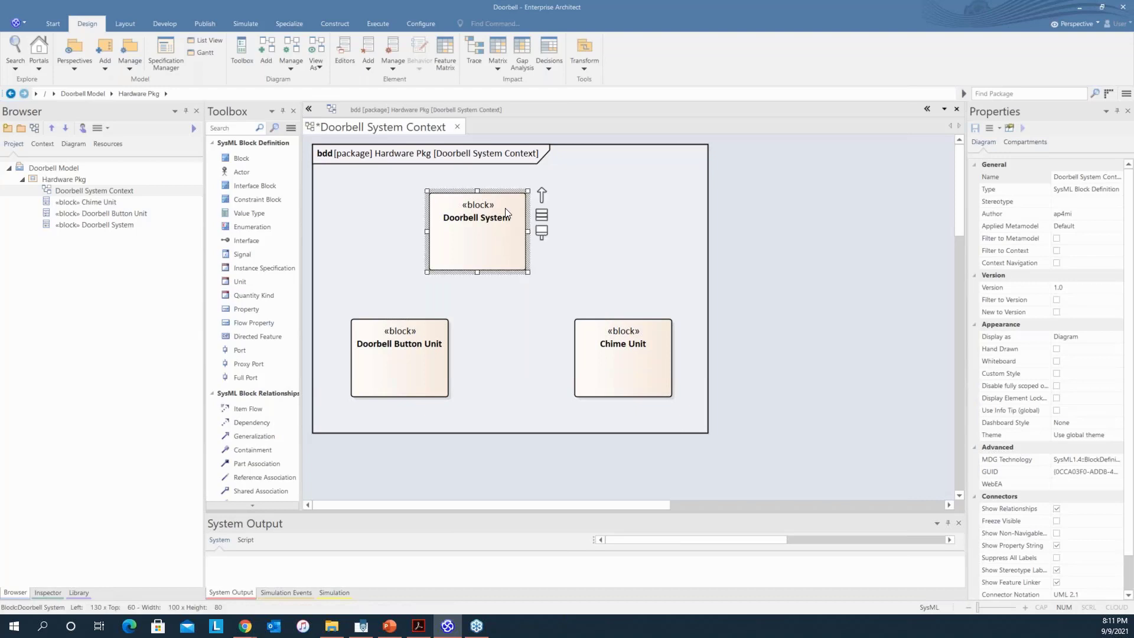
drag(500, 235, 539, 225)
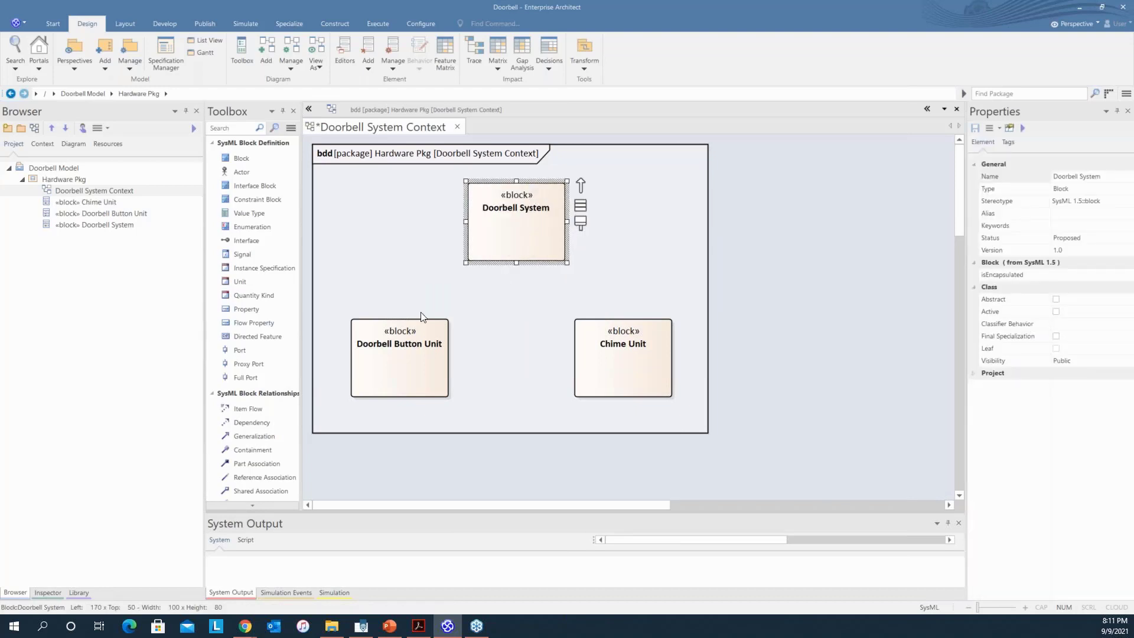
click(753, 322)
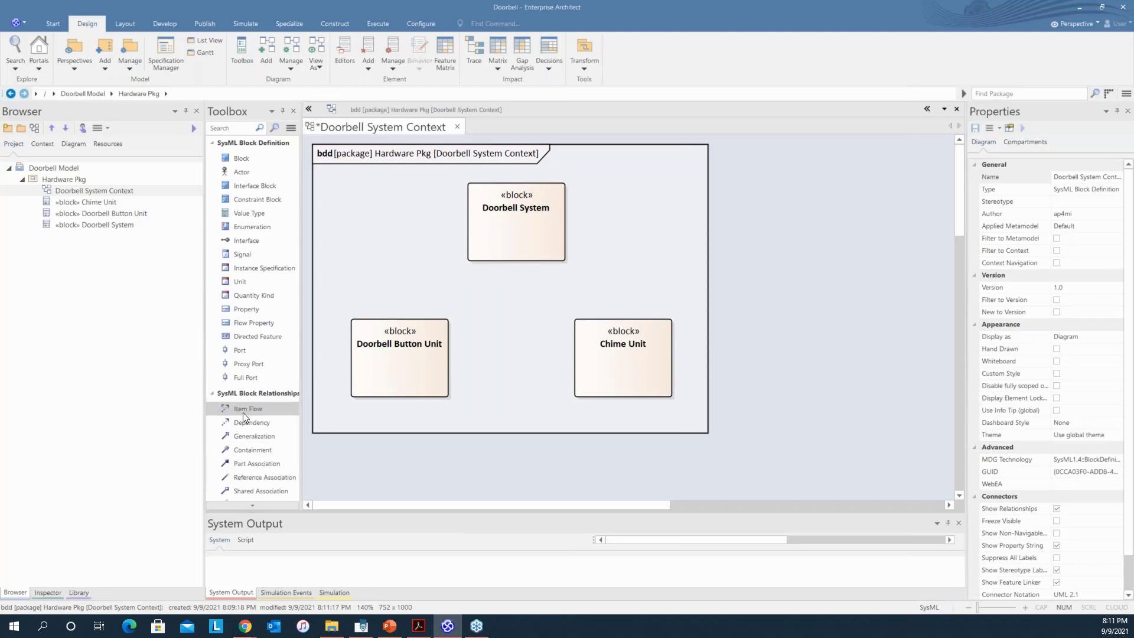
- Draw part associations from Doorbell Button Unit and from Chime Unit to Doorbell System
click(253, 464)
drag(417, 325, 475, 224)
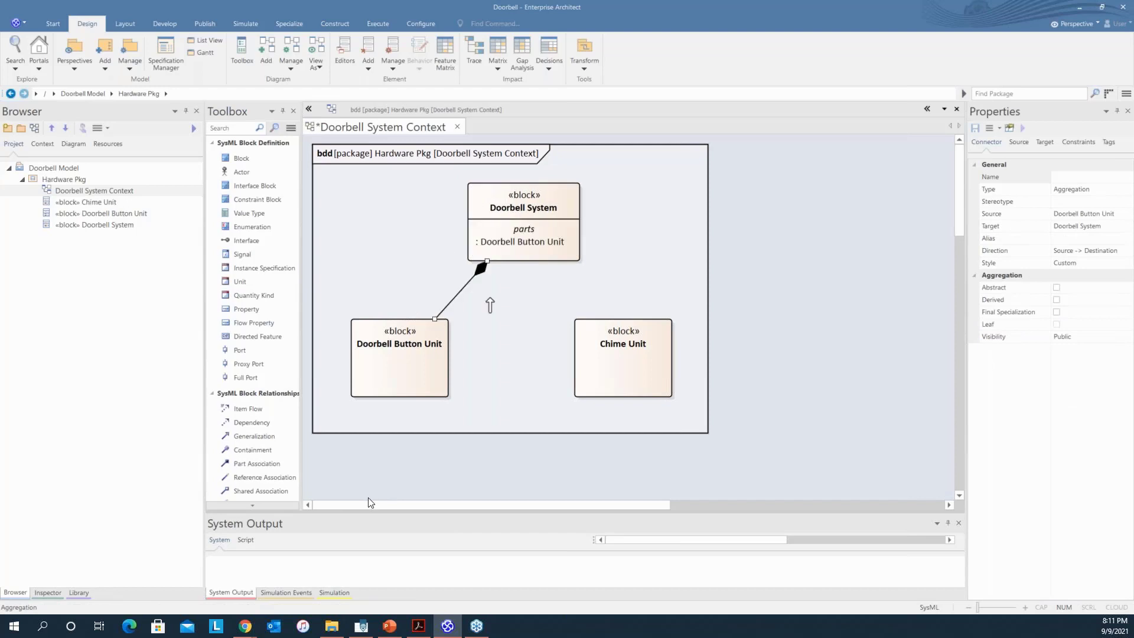
click(275, 464)
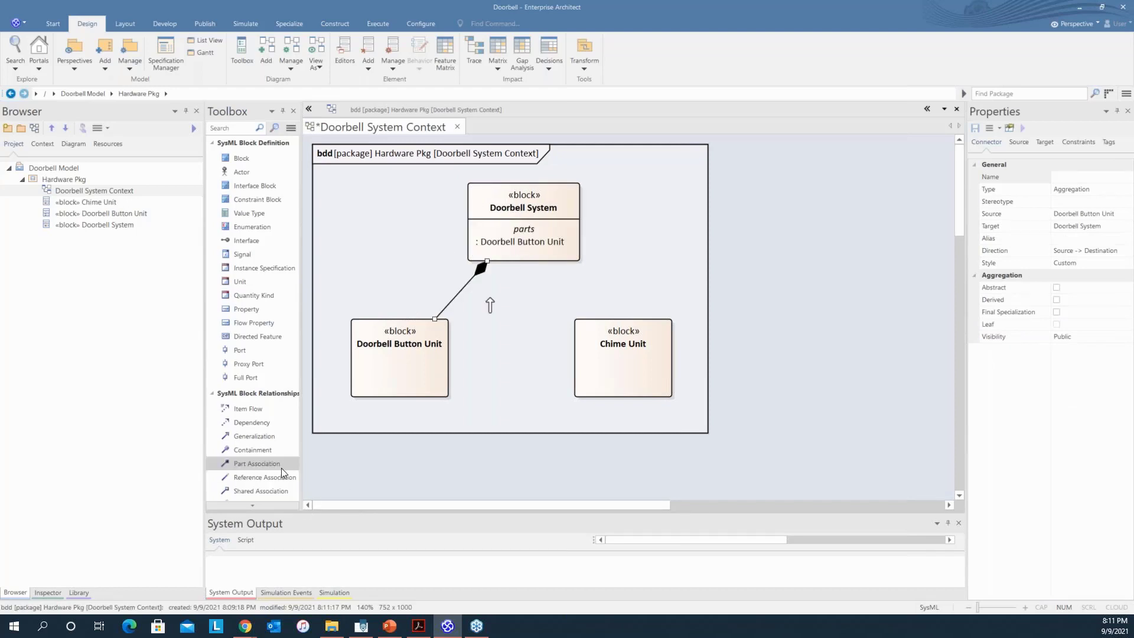
drag(596, 329, 559, 263)
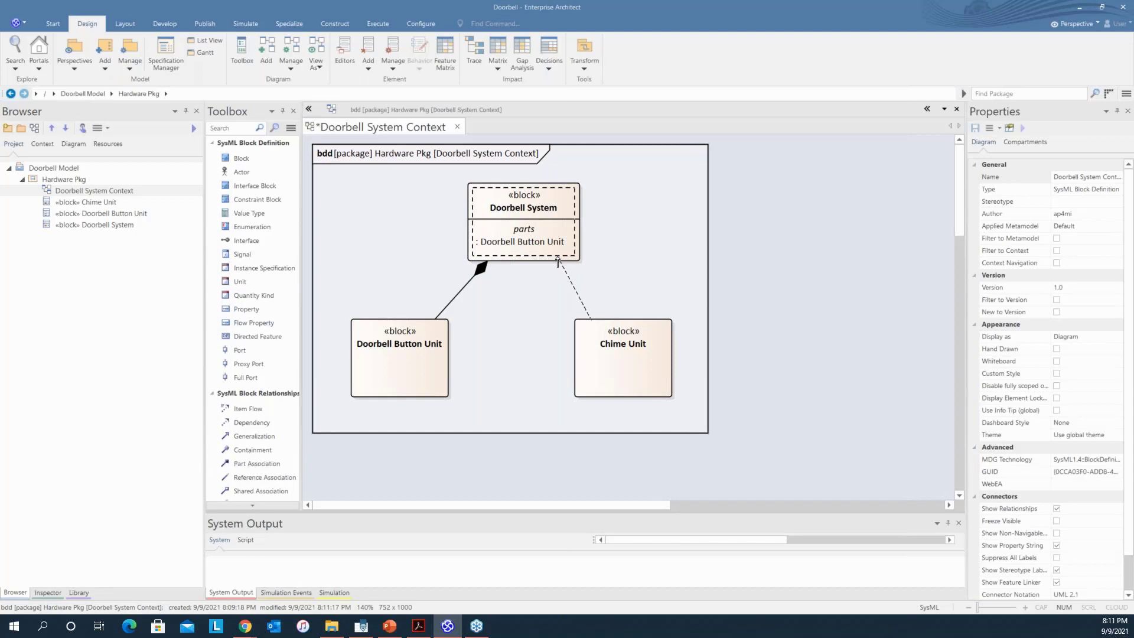
- Shift the widened Doorbell System block slightly left to recentre it above the two unit blocks
click(522, 191)
drag(522, 190, 503, 190)
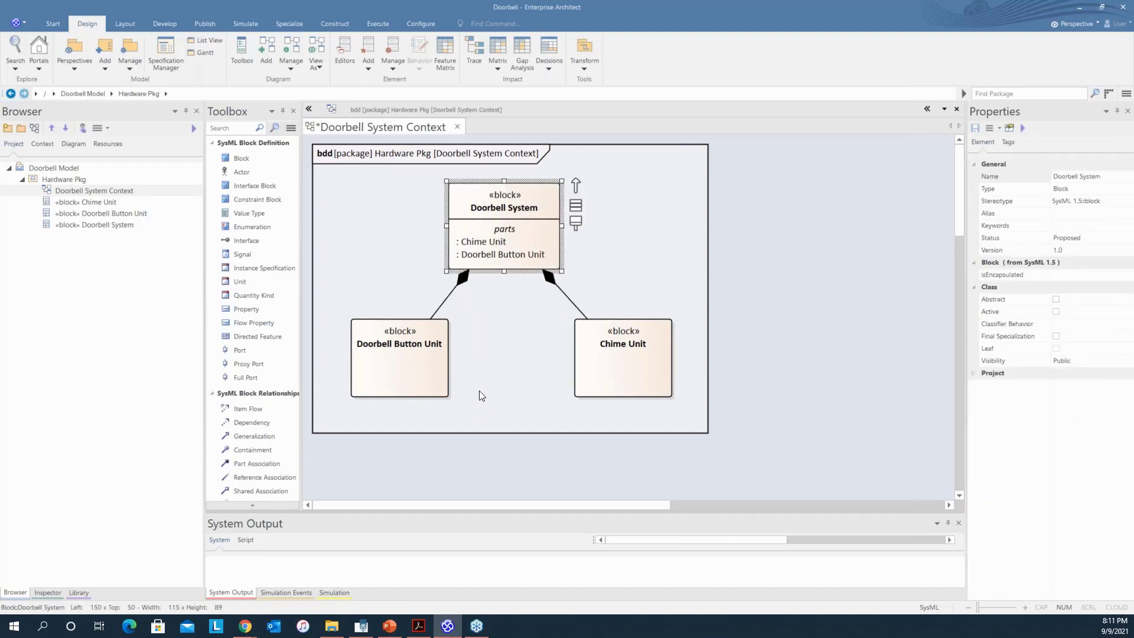
click(481, 396)
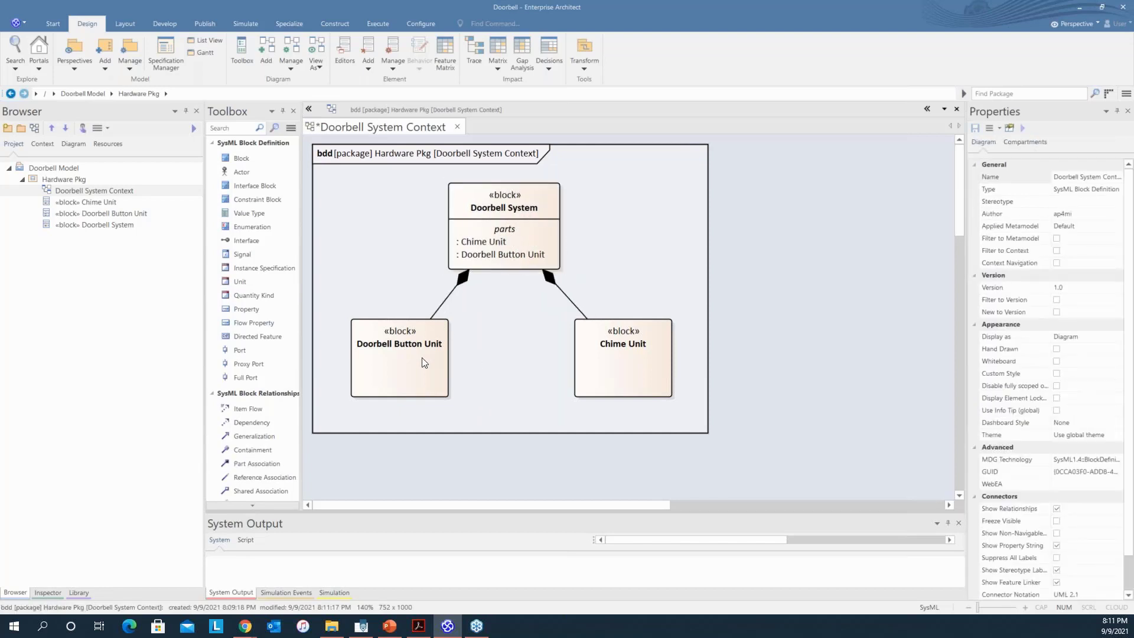
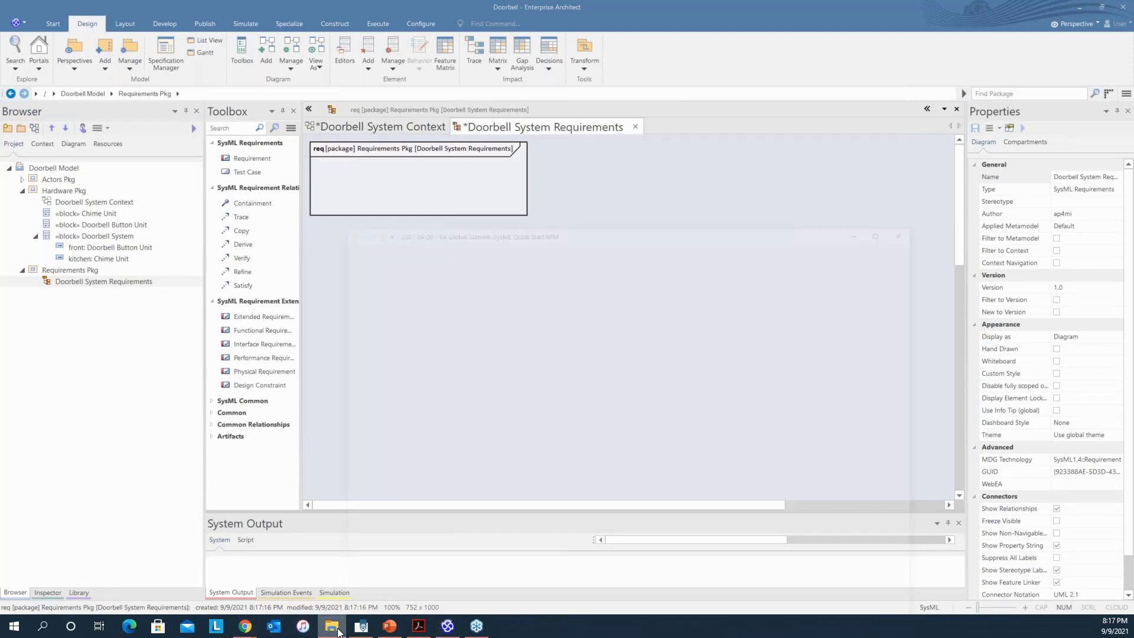
- Open Doorbell-System-Requirements.xlsx from its folder in File Explorer and enlarge the requirements table to 175%
click(332, 627)
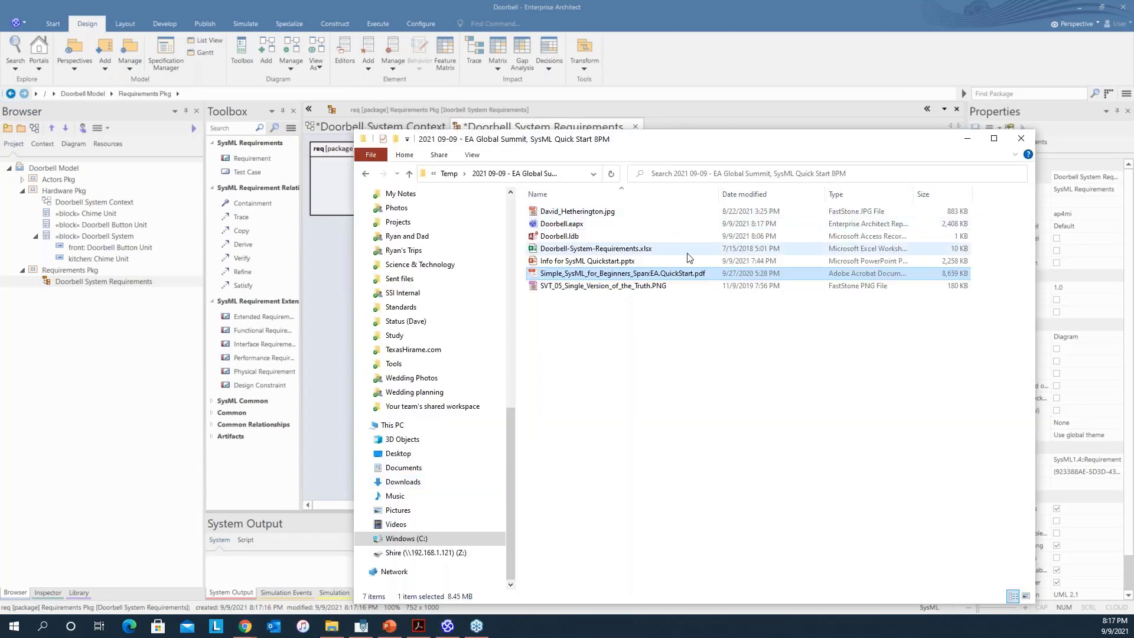
double_click(628, 248)
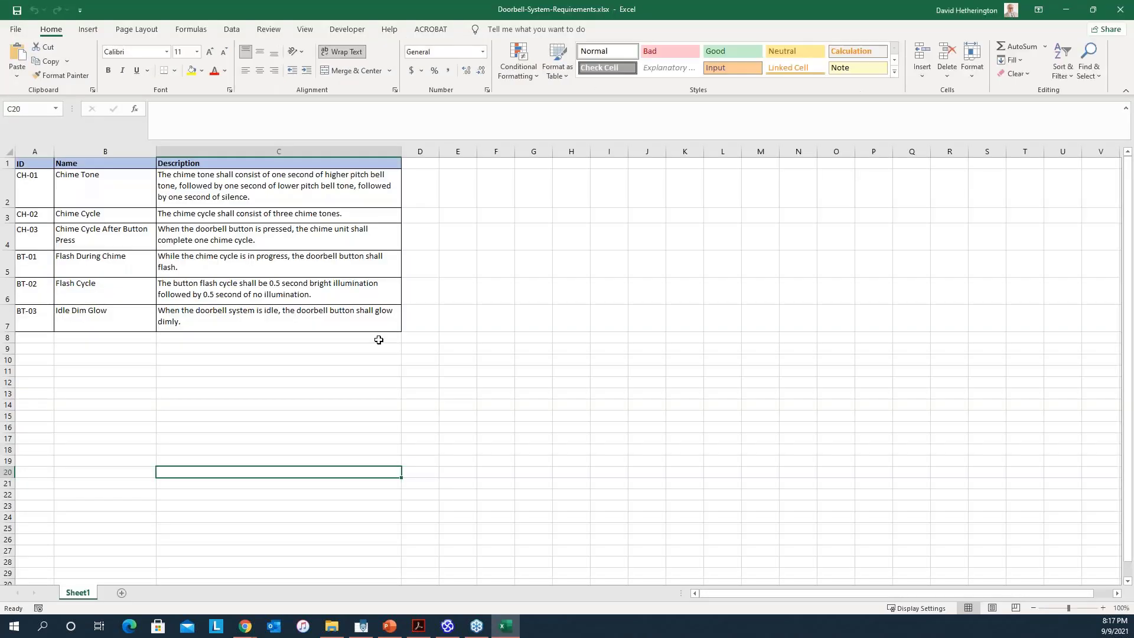
scroll(397, 350, up, 5)
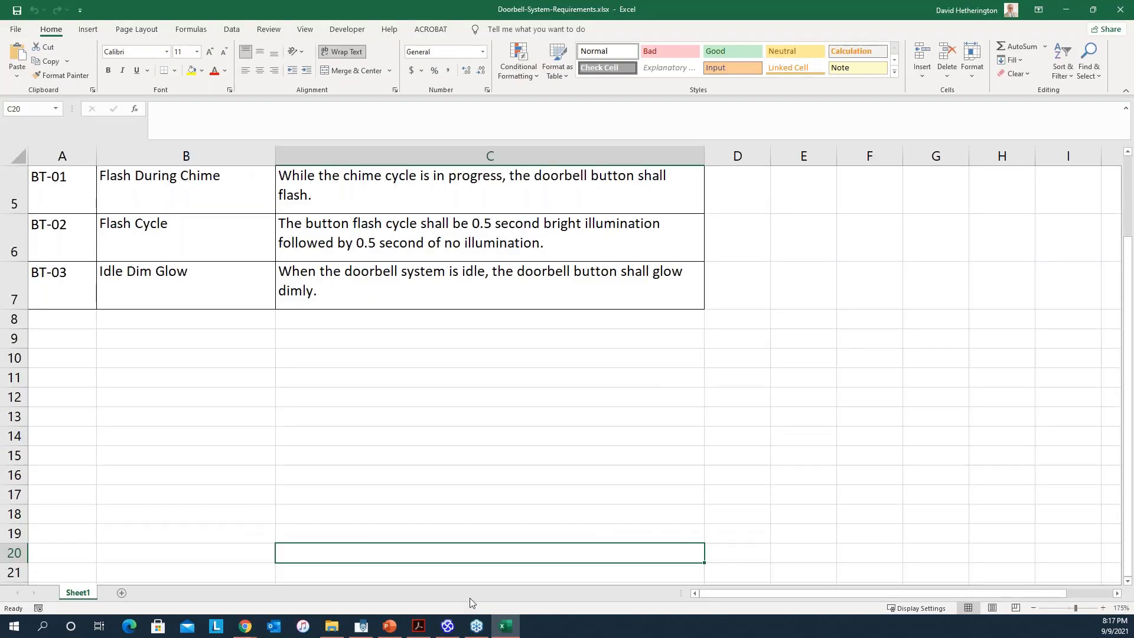
scroll(417, 459, up, 2)
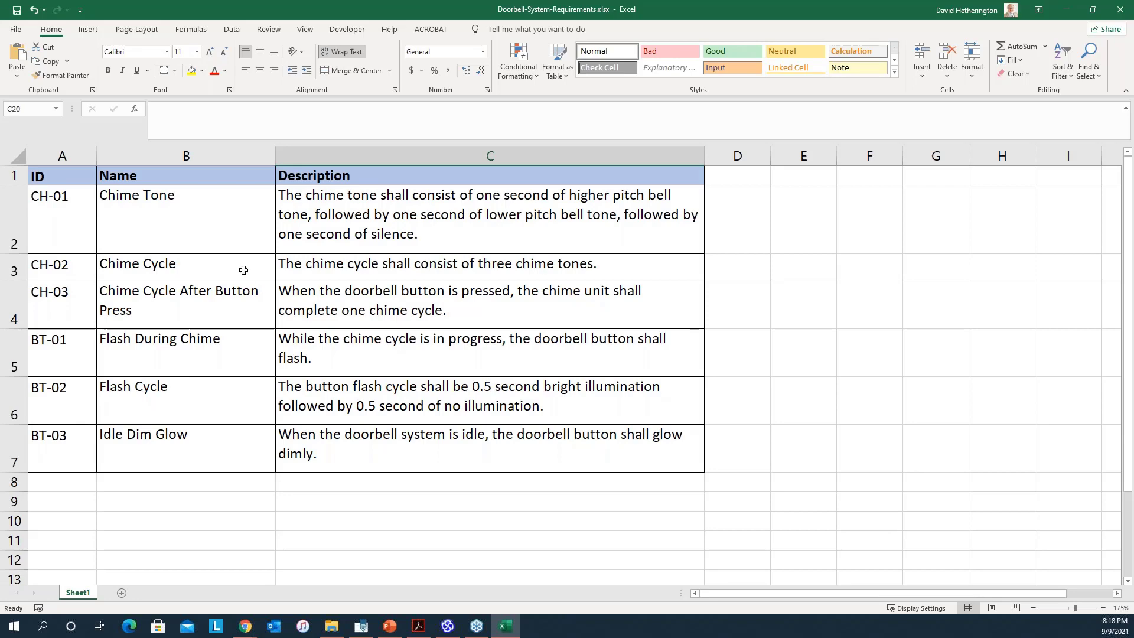
- Switch to Enterprise Architect and place a SysML requirement in the Doorbell System Requirements diagram
click(448, 629)
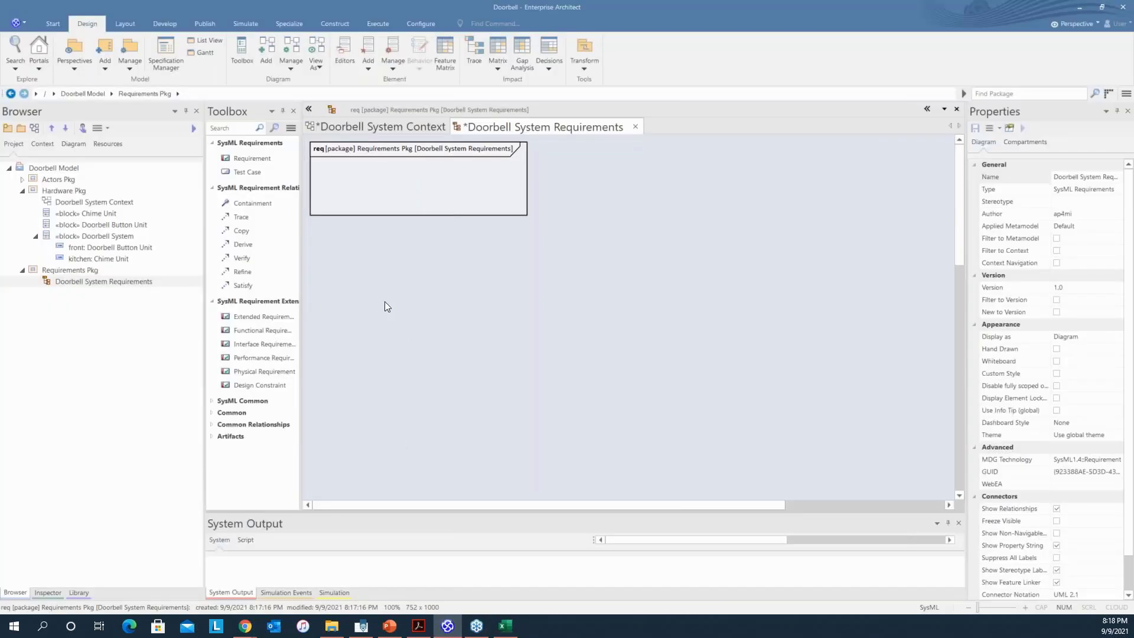
click(376, 203)
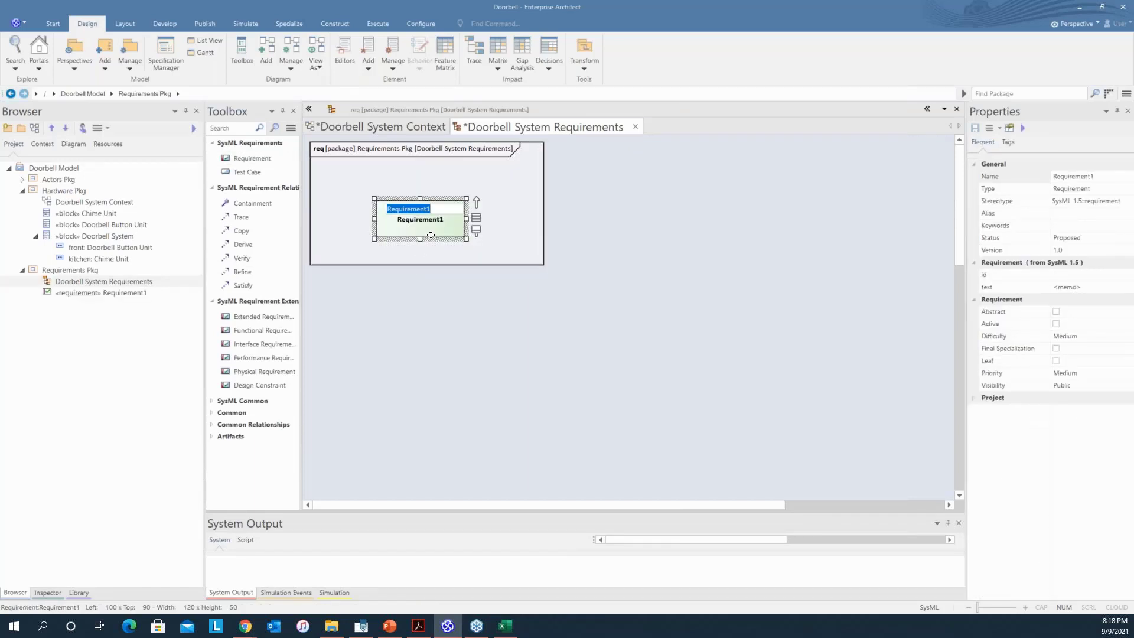
- Name the new requirement Chime Tone in its properties, copying the name from cell B2 of the Excel requirements sheet
click(503, 626)
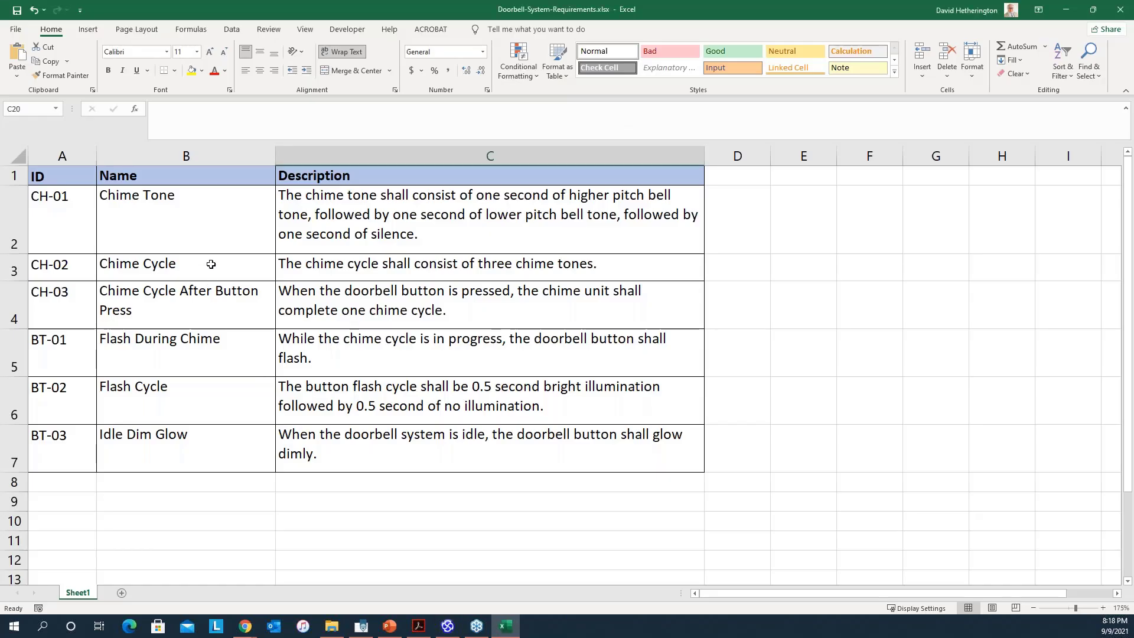
click(191, 211)
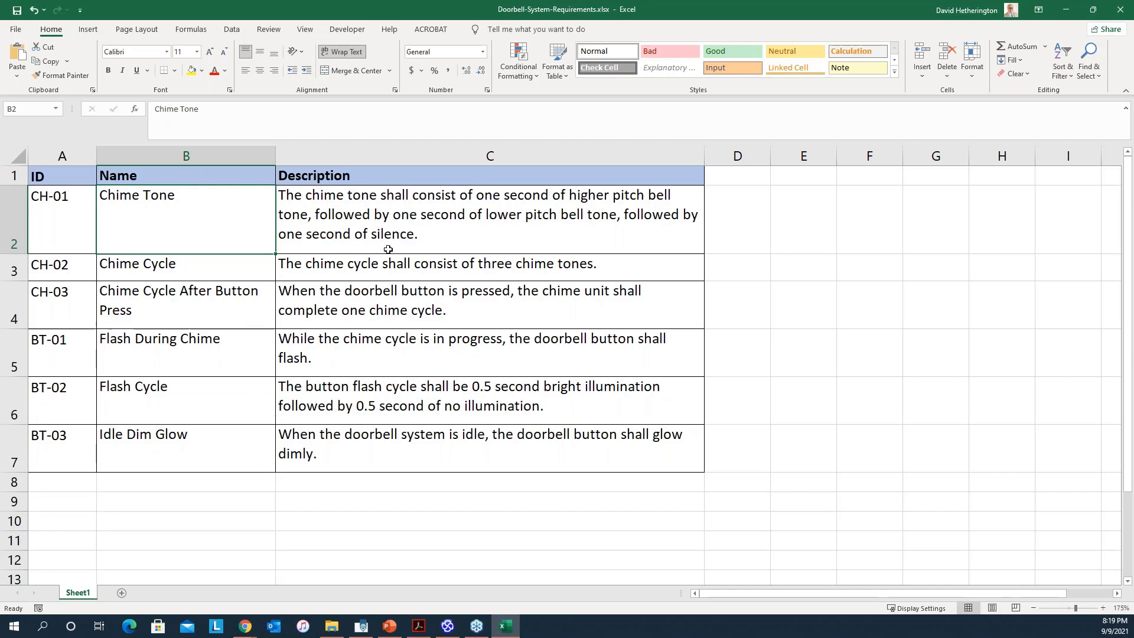
click(446, 626)
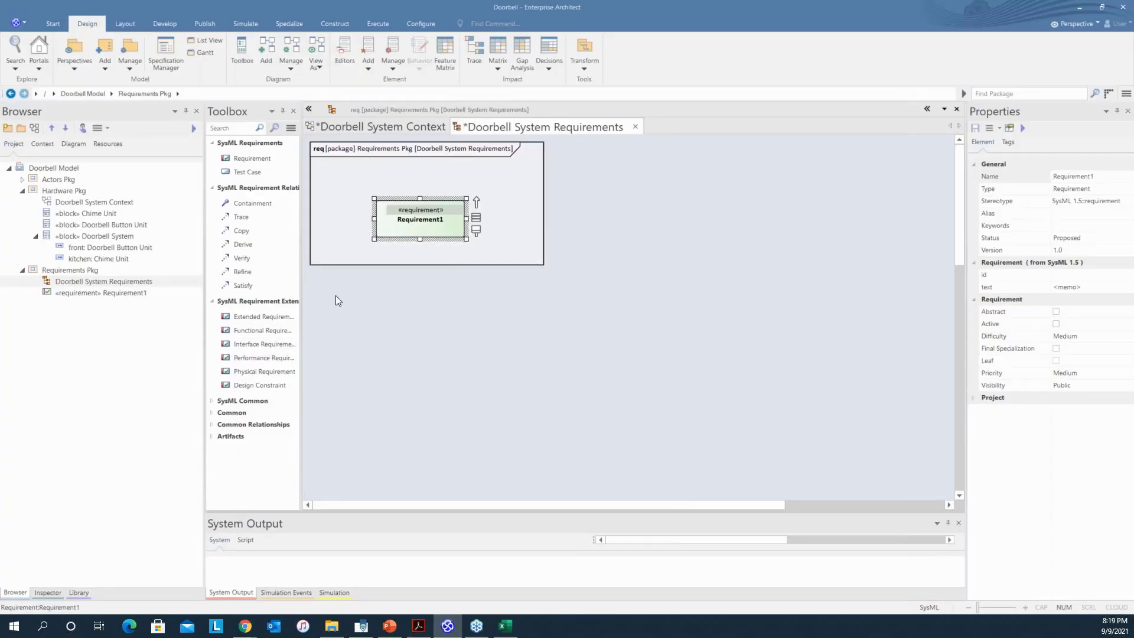
click(427, 202)
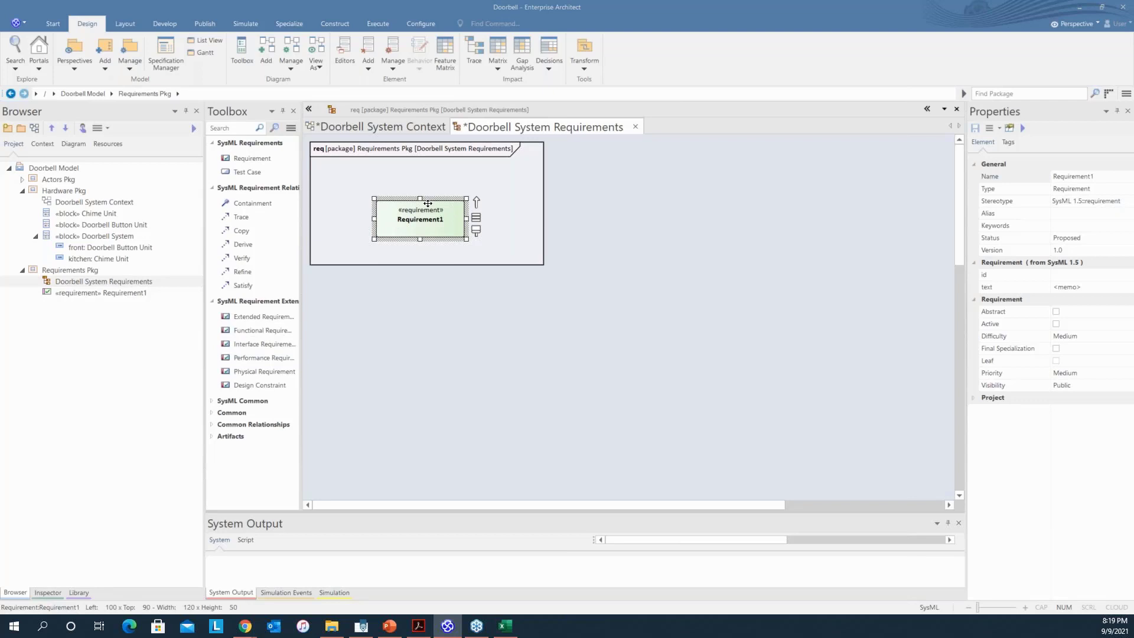
key(alt+Return)
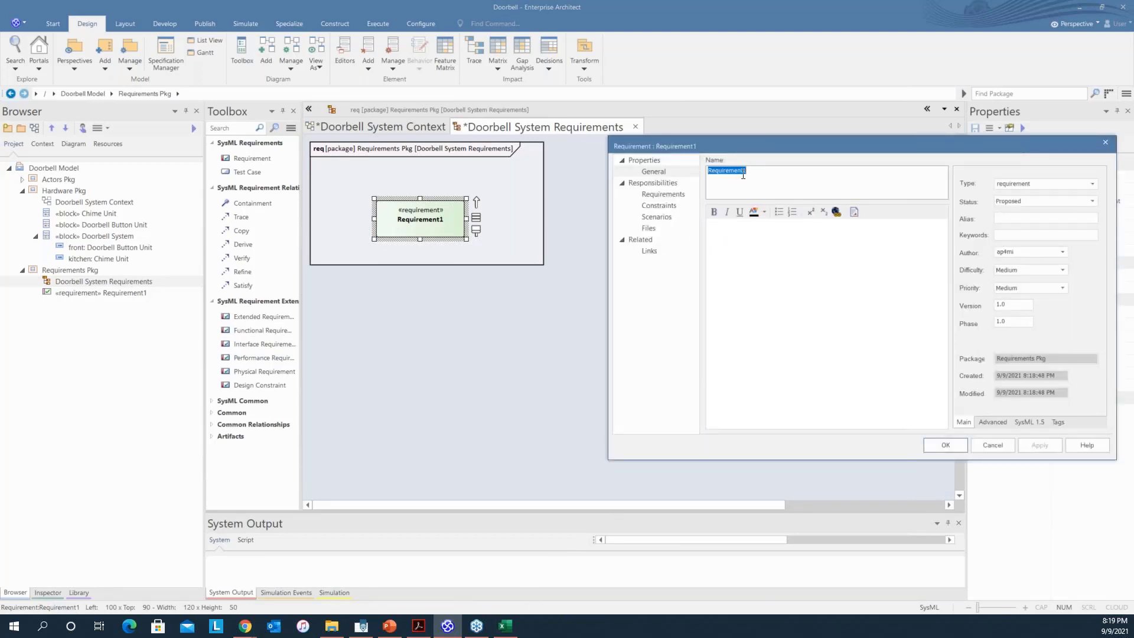
click(505, 625)
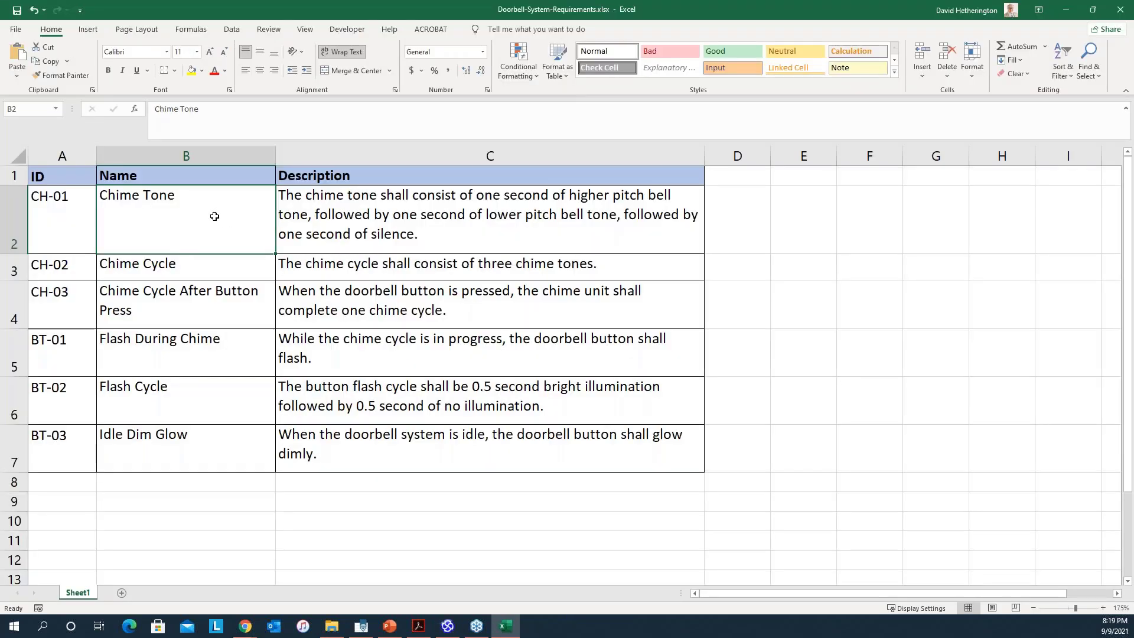
key(ctrl+c)
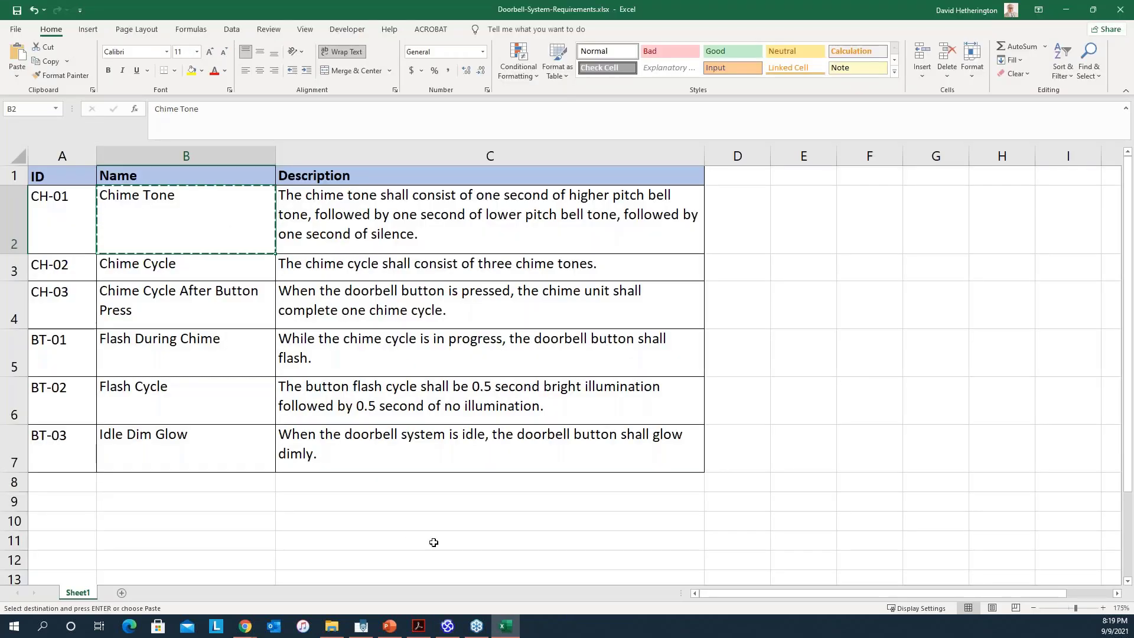
click(447, 626)
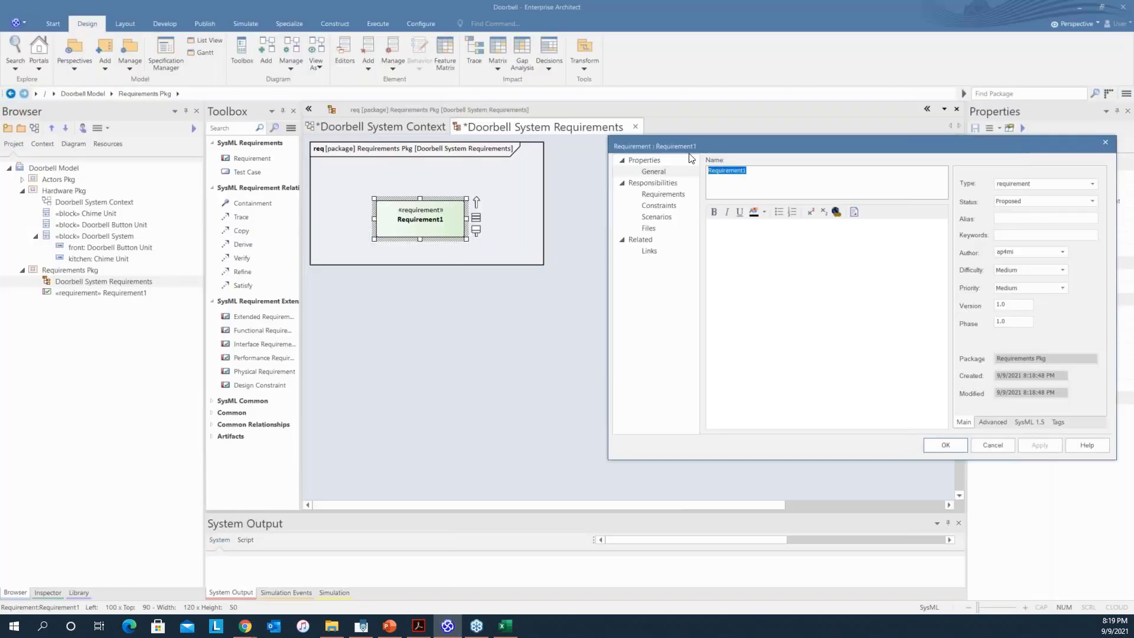
key(ctrl+v)
click(944, 440)
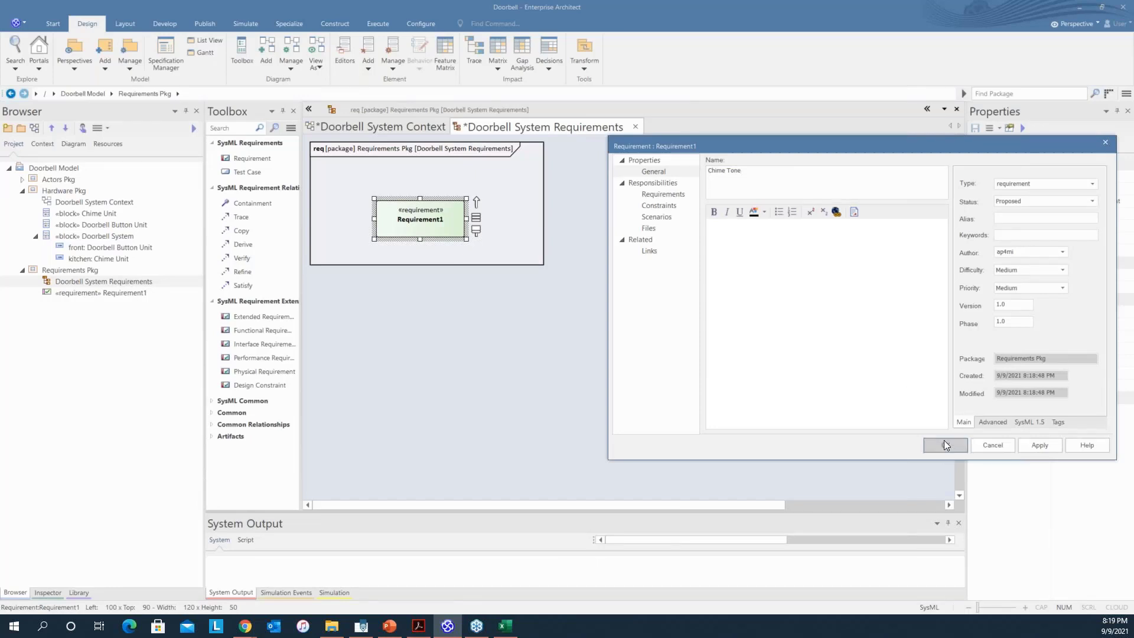
- Set the Chime Tone requirement's id tag to CH-01, copying it from cell A2 of the Excel requirements sheet
double_click(460, 227)
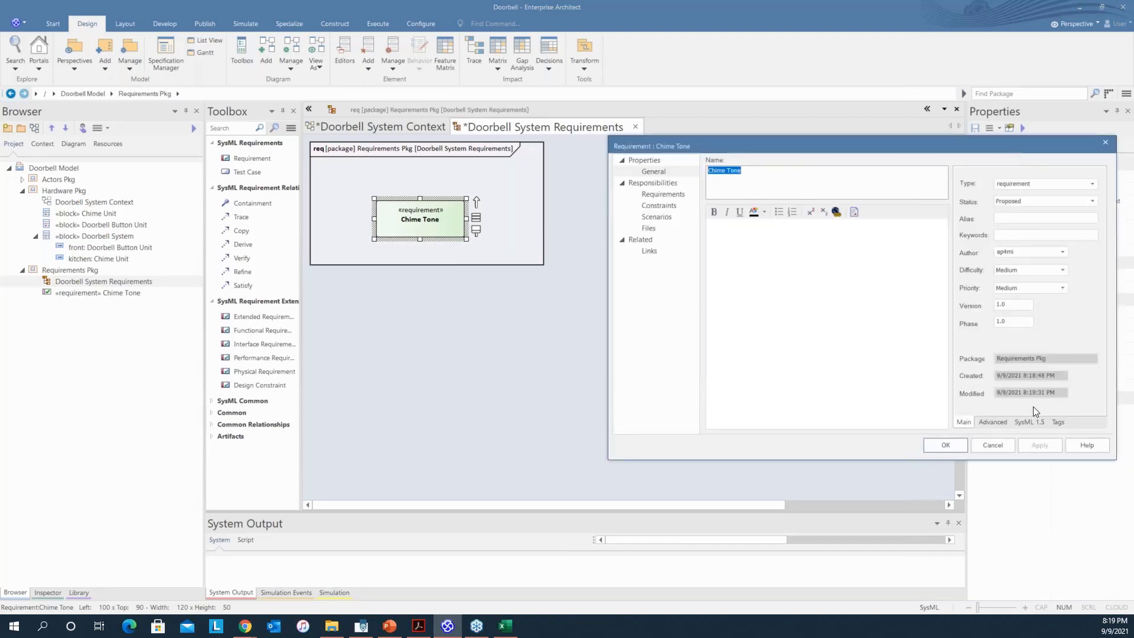
click(1044, 422)
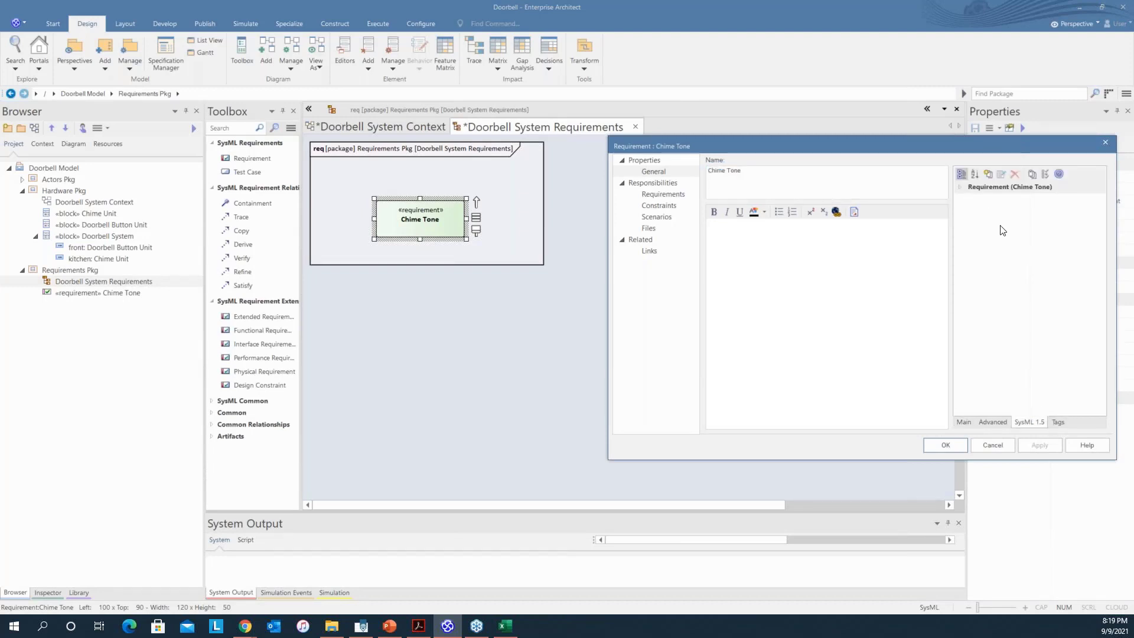
click(1062, 420)
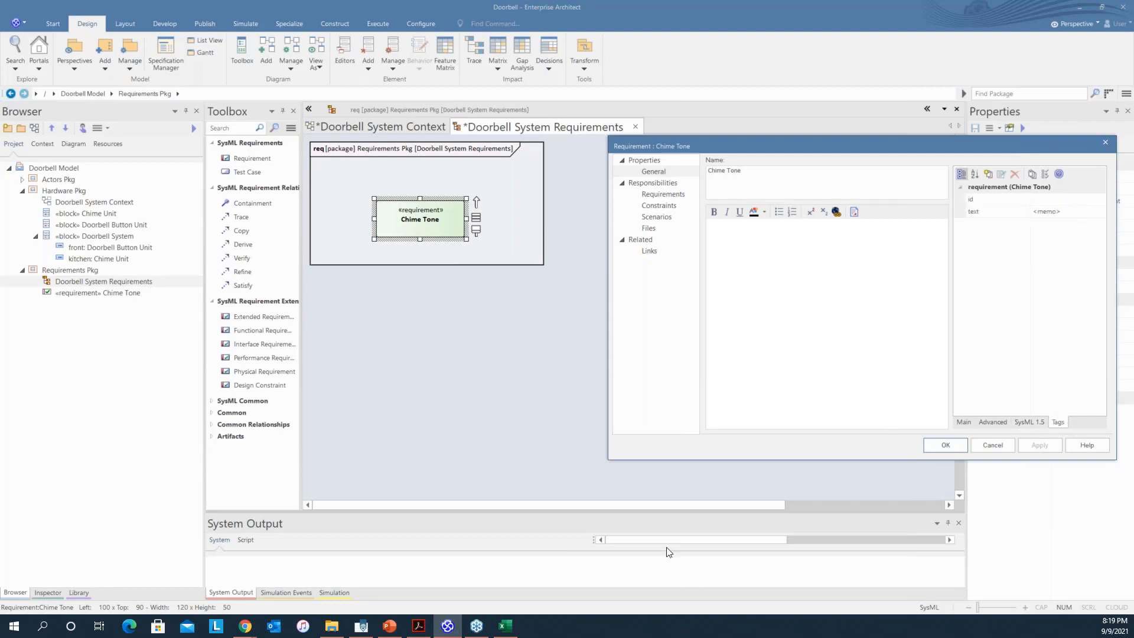
click(505, 625)
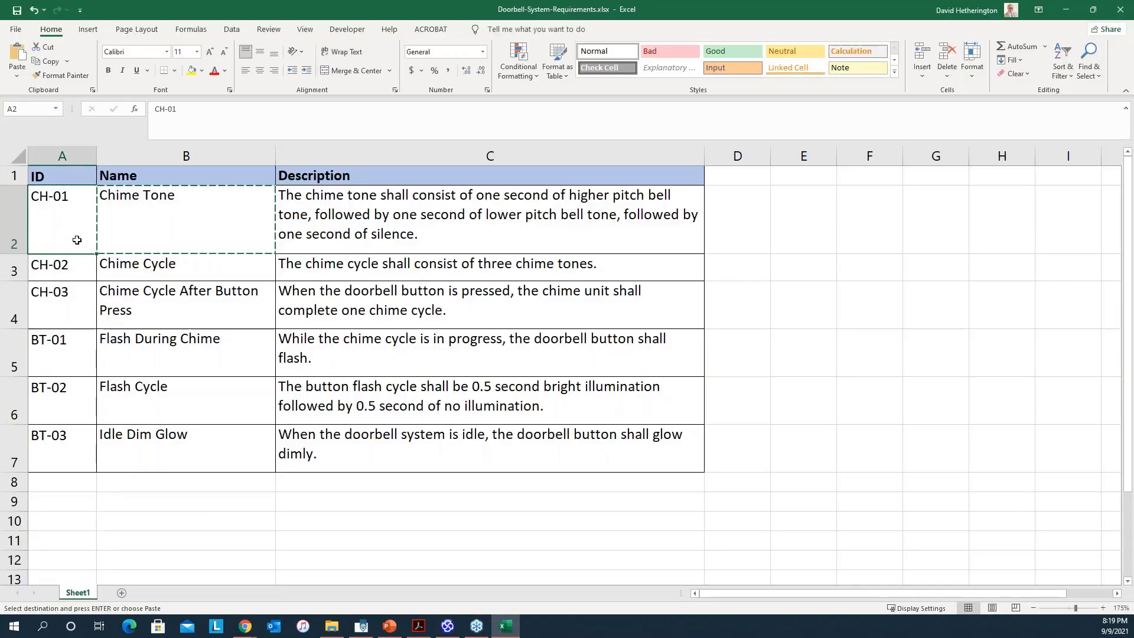
key(ctrl+c)
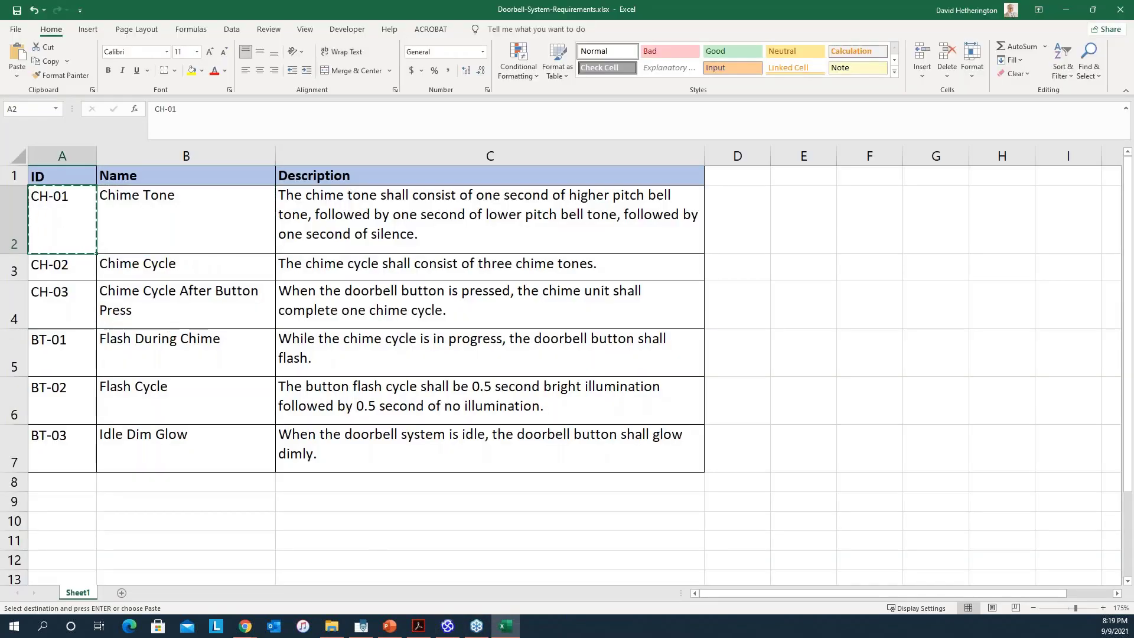
click(456, 632)
click(1048, 201)
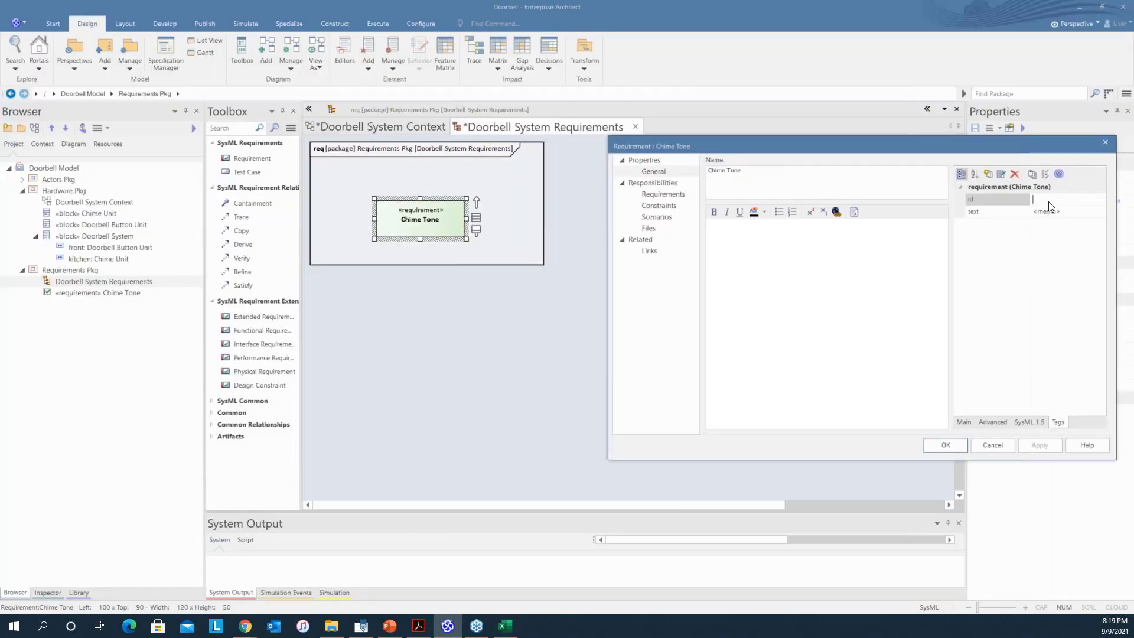
key(ctrl+v)
- Fill Chime Tone's text tag with the description copied from cell C2 of the Excel sheet and save its properties
click(505, 628)
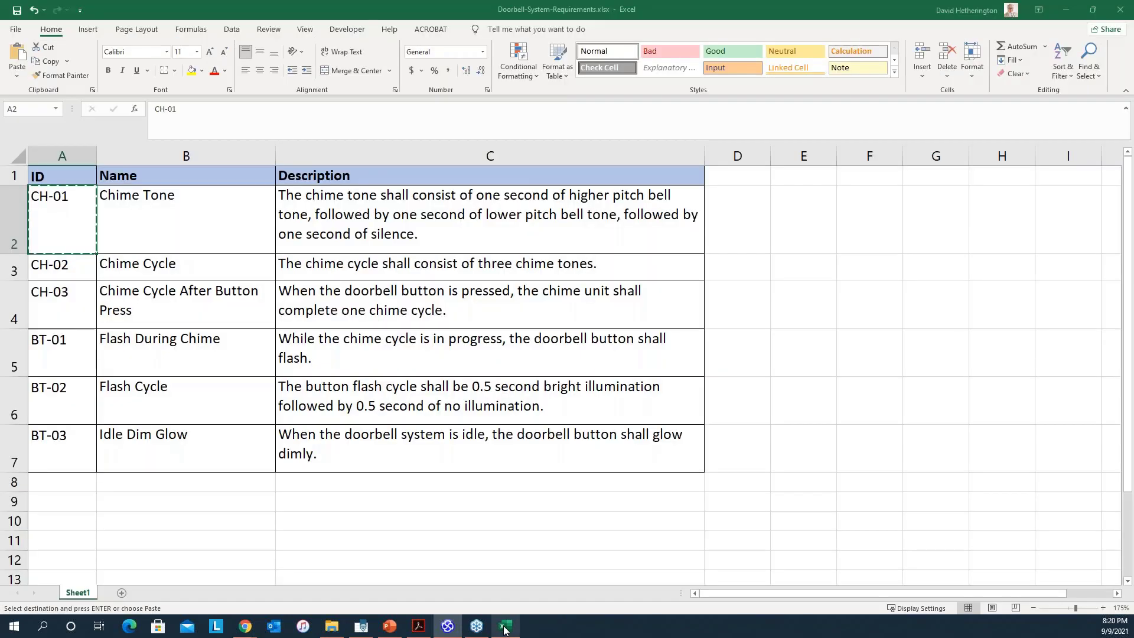
click(423, 221)
key(ctrl+c)
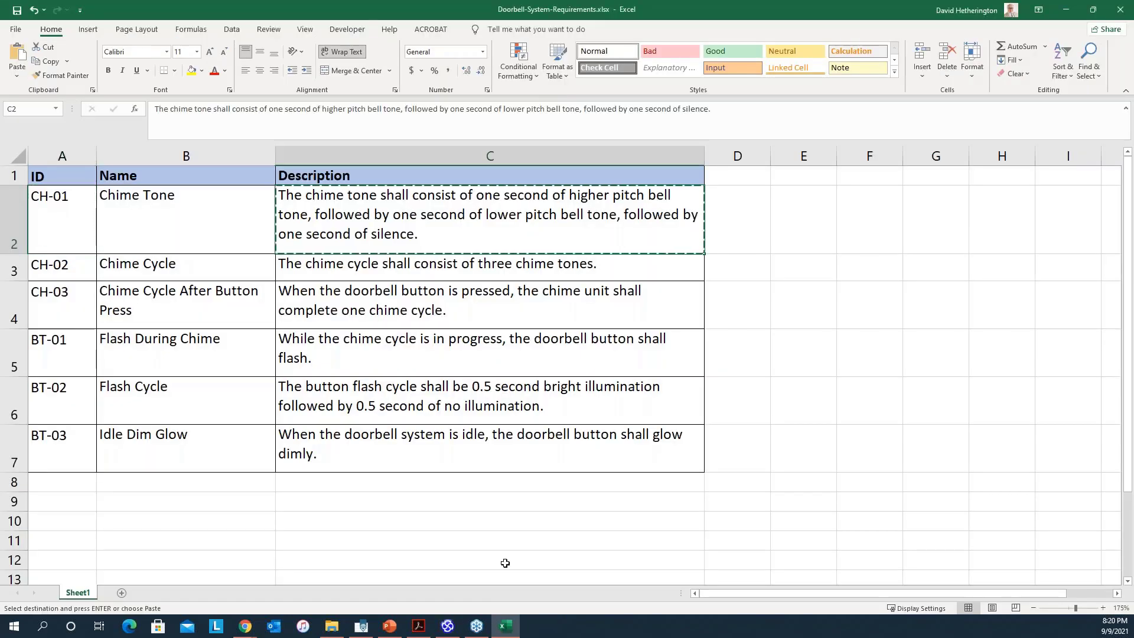
click(453, 630)
click(1099, 213)
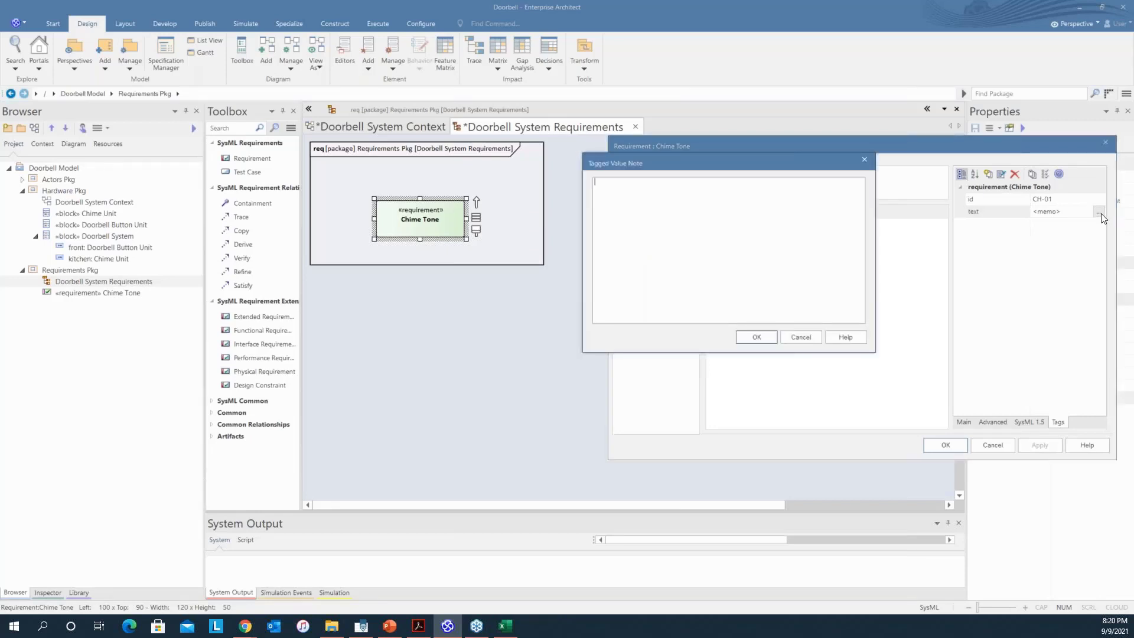
key(ctrl+v)
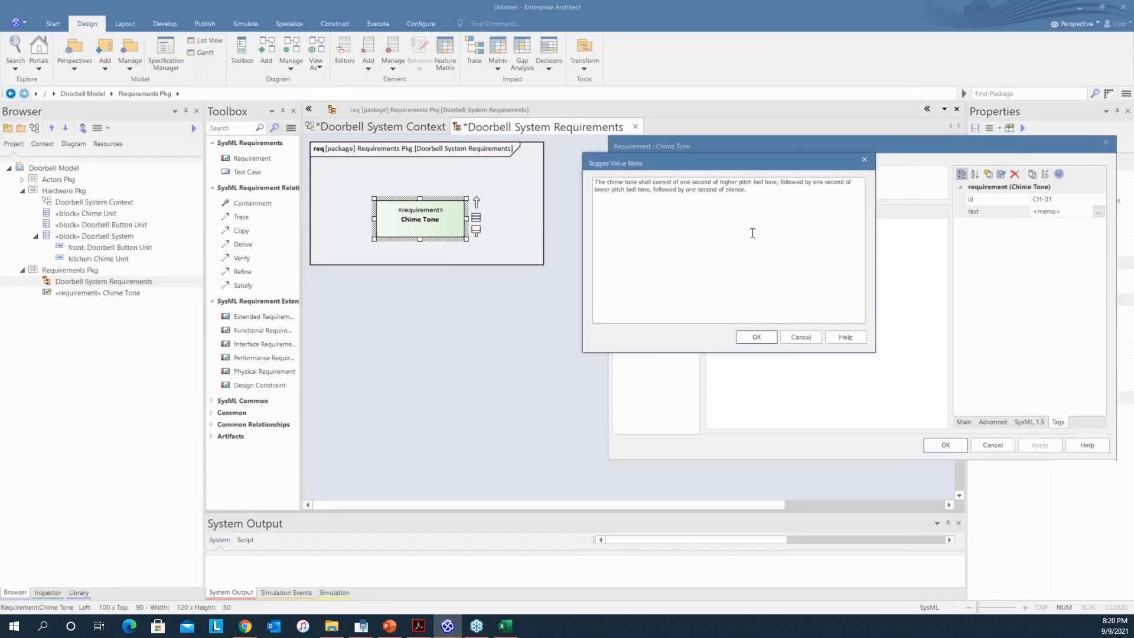
click(772, 335)
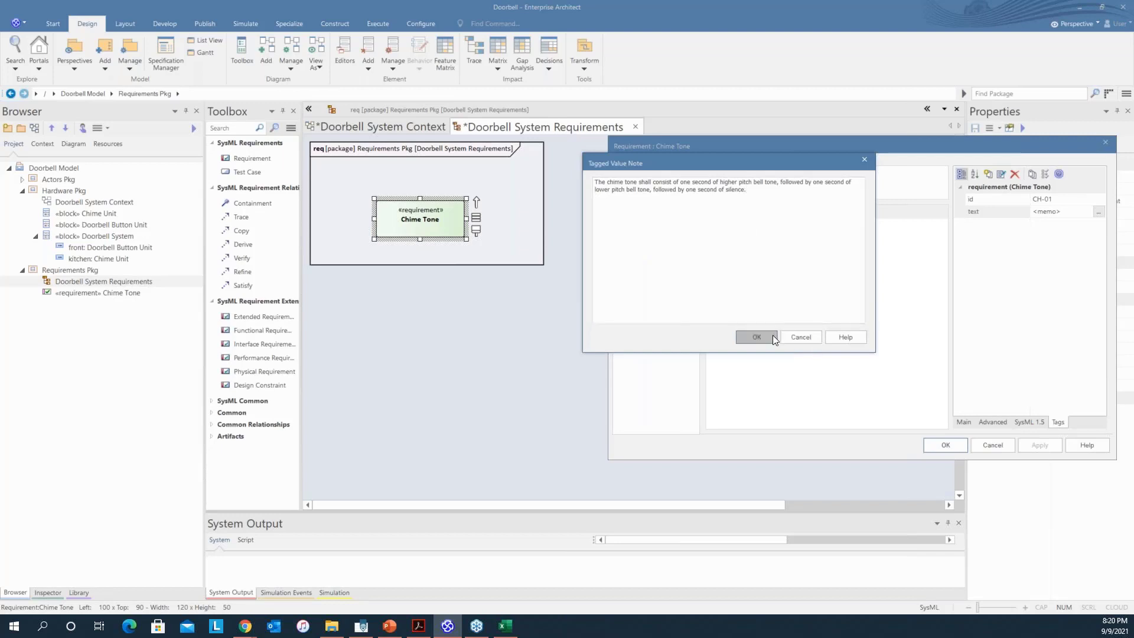
click(945, 444)
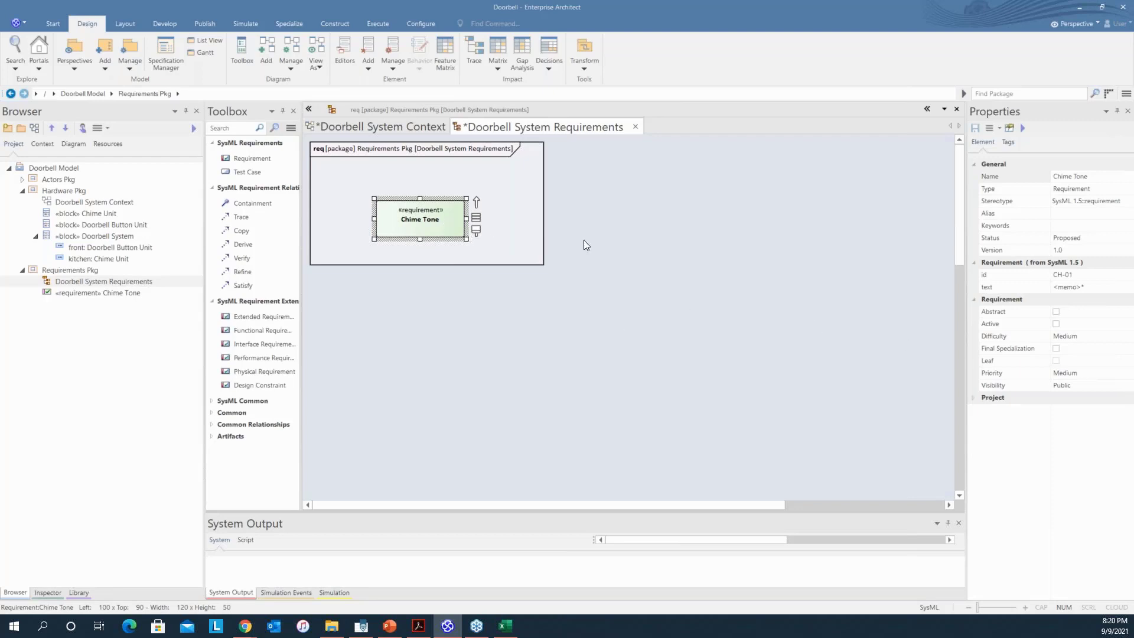
- Show the Tags compartment on the Chime Tone requirement and shift the element up and left within the diagram frame
click(730, 242)
click(456, 221)
right_click(455, 220)
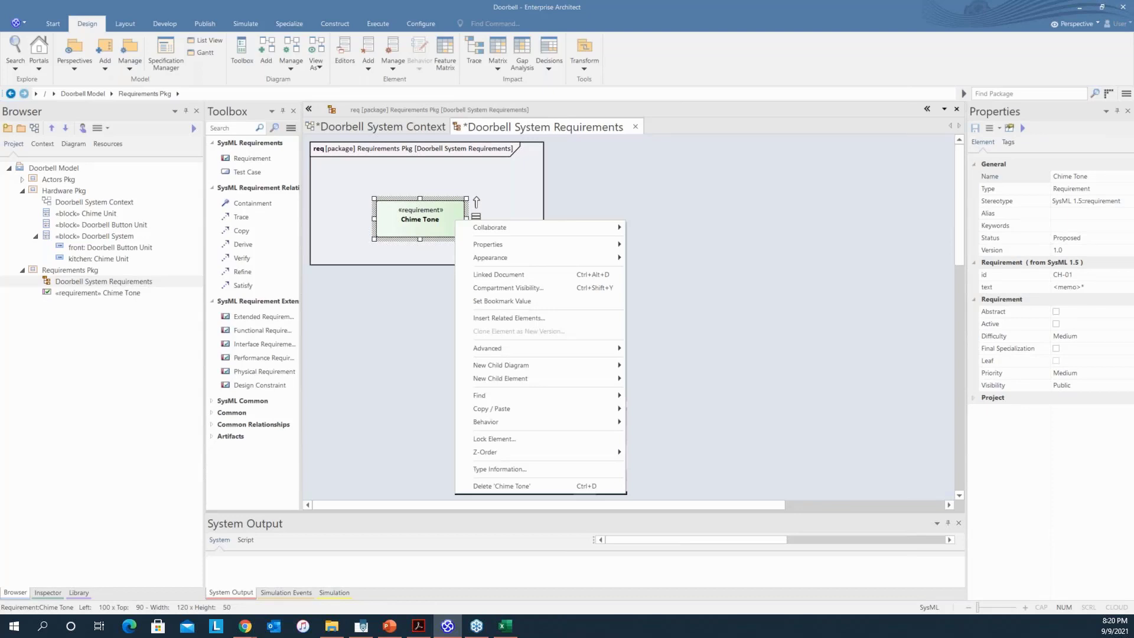
click(527, 288)
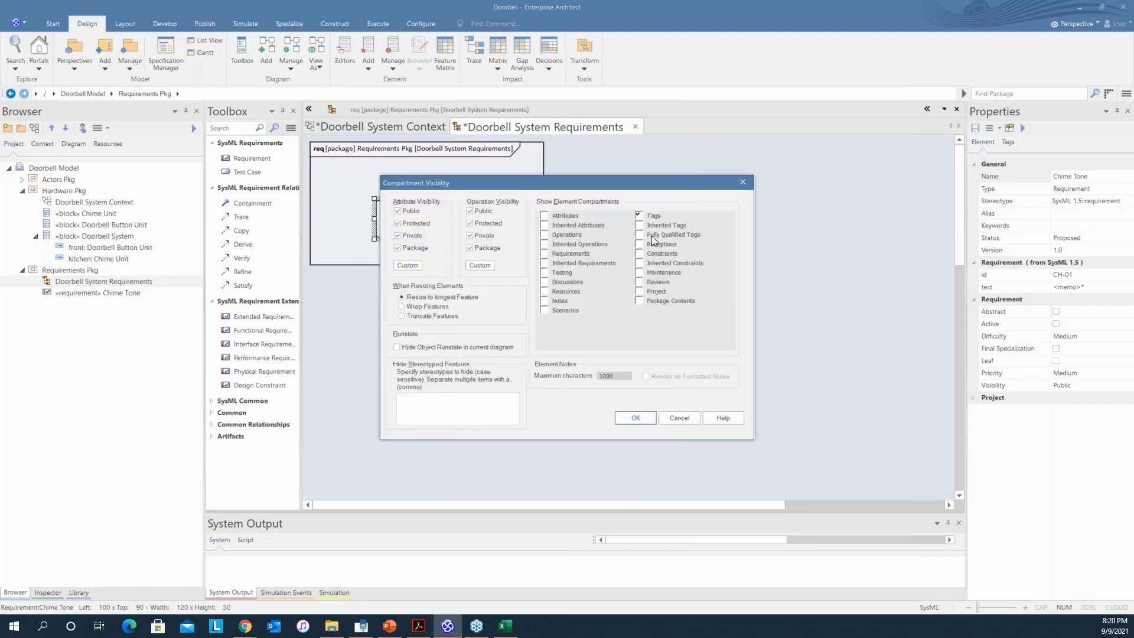
click(640, 422)
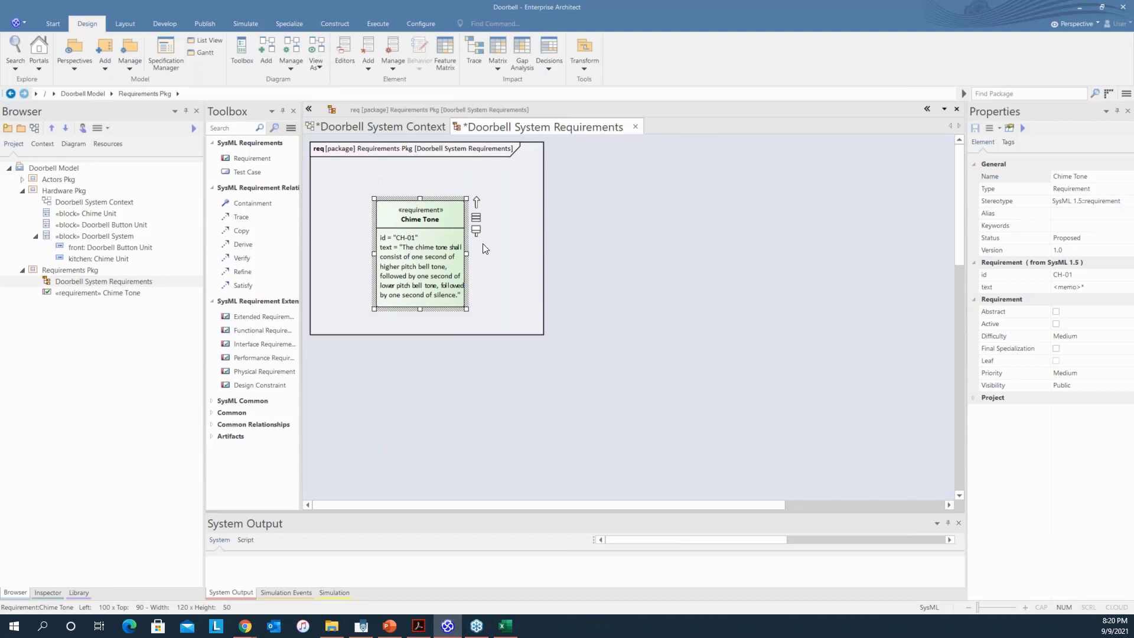
drag(455, 209, 428, 189)
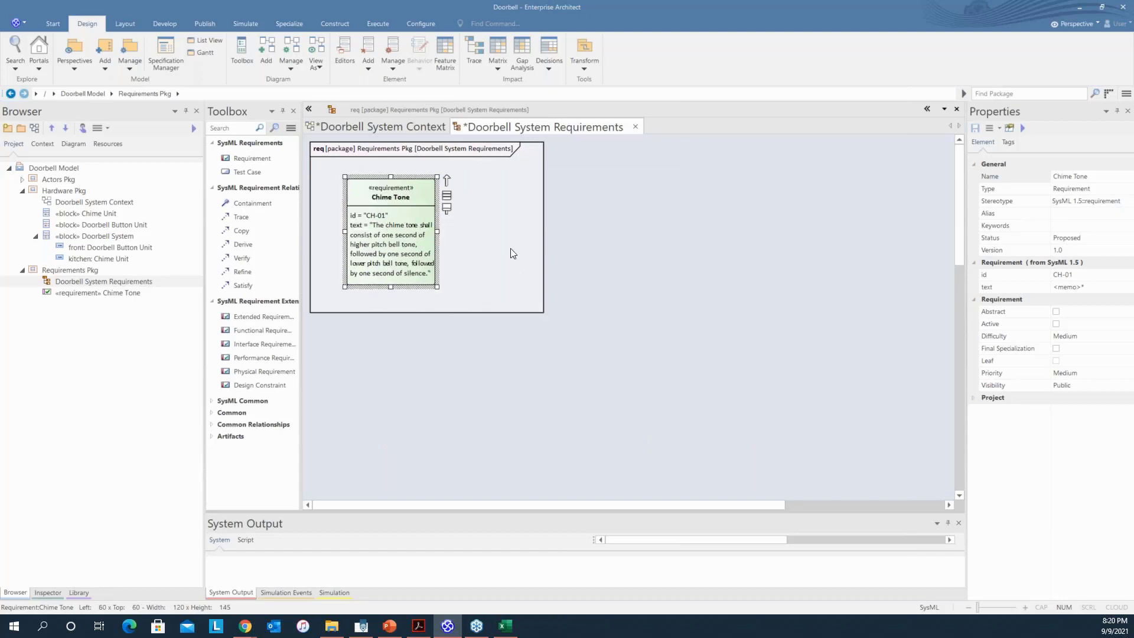
click(575, 288)
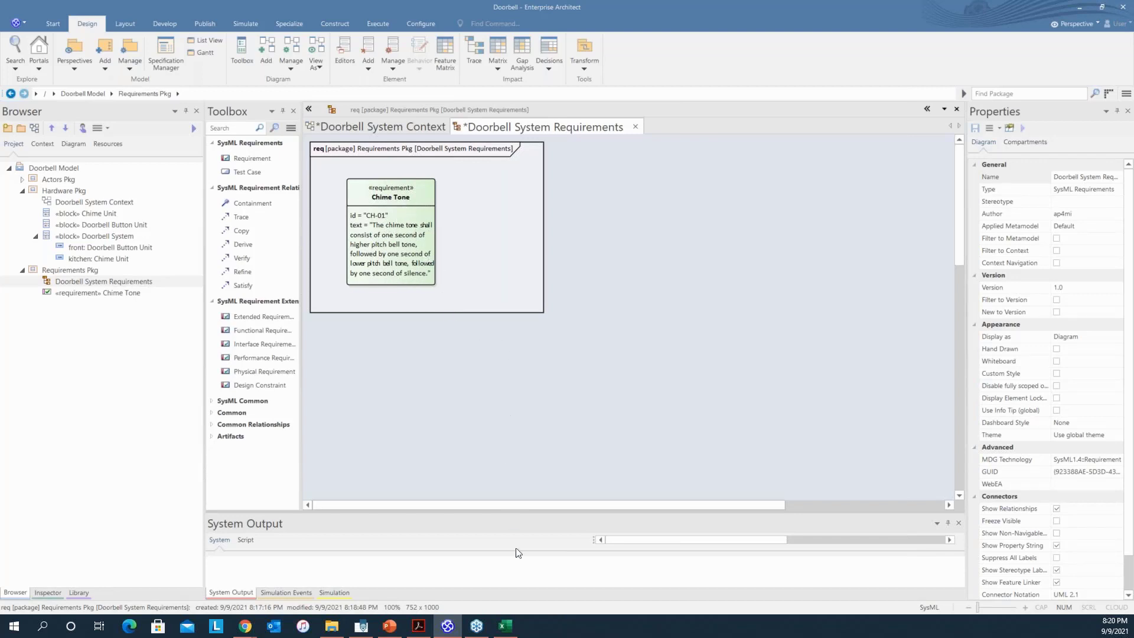
- Place a second SysML requirement to the right of Chime Tone, near the upper edge of the Doorbell System Requirements diagram
click(506, 627)
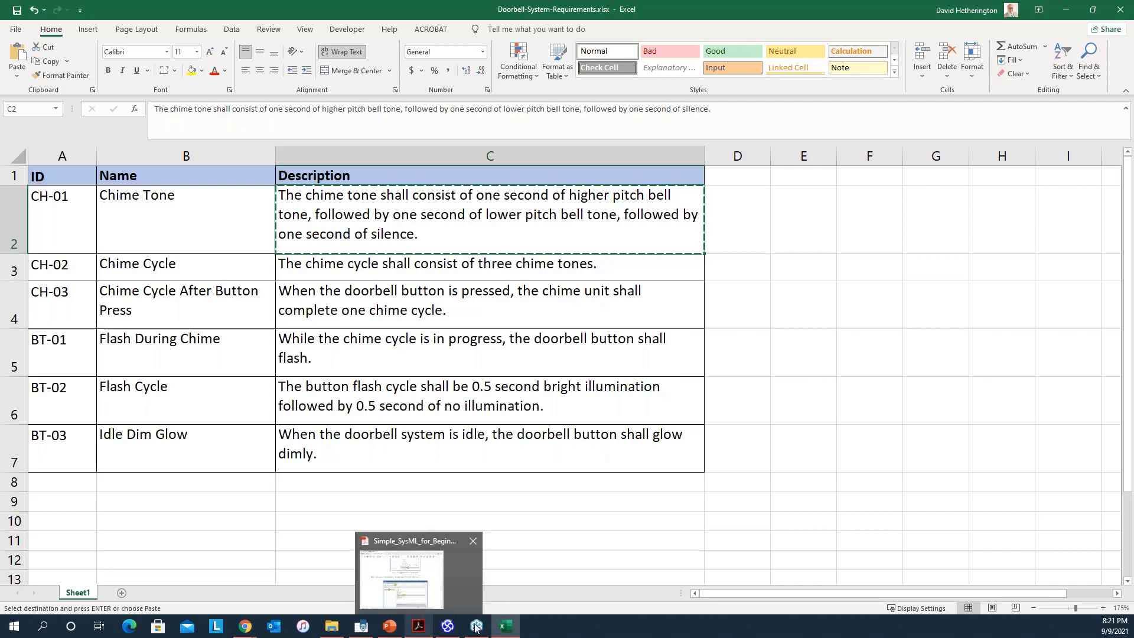
mouse_move(449, 629)
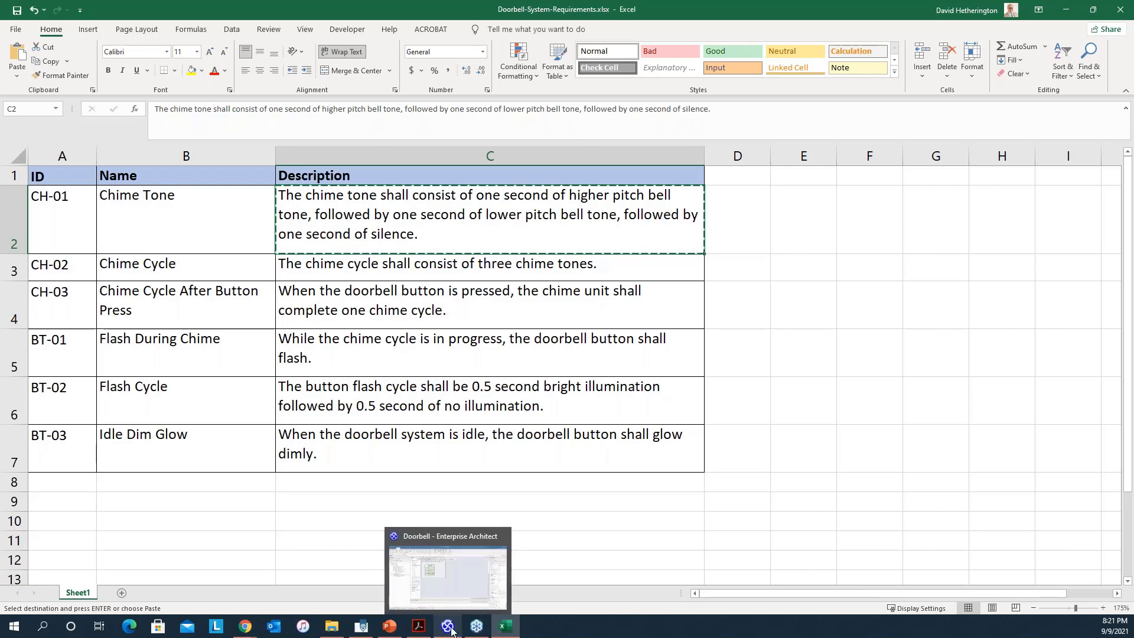
click(449, 627)
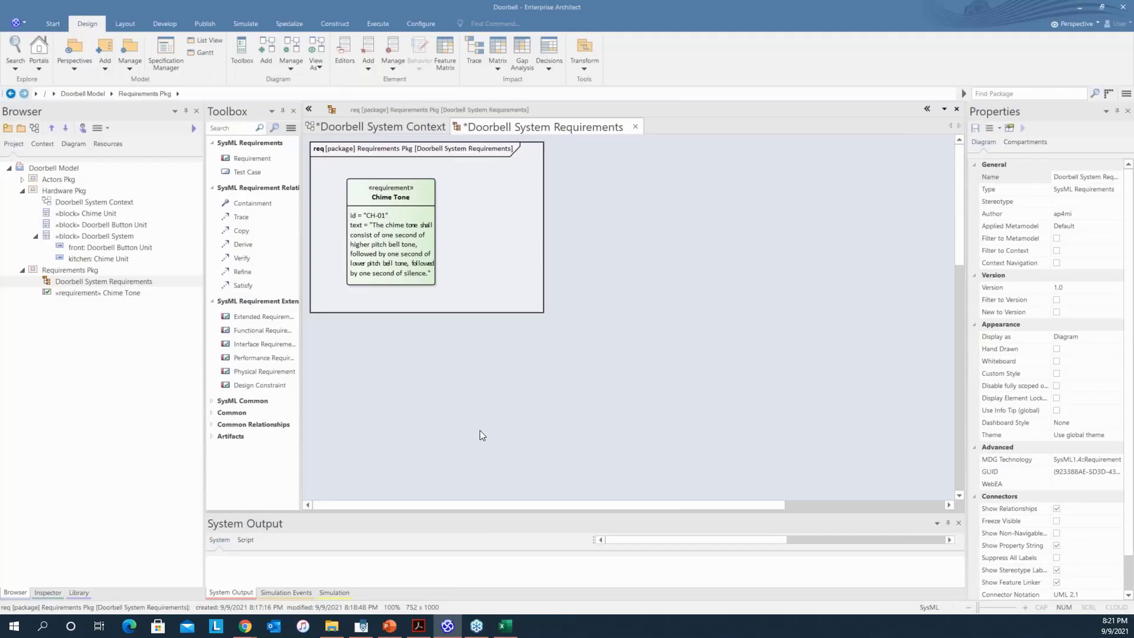
click(256, 159)
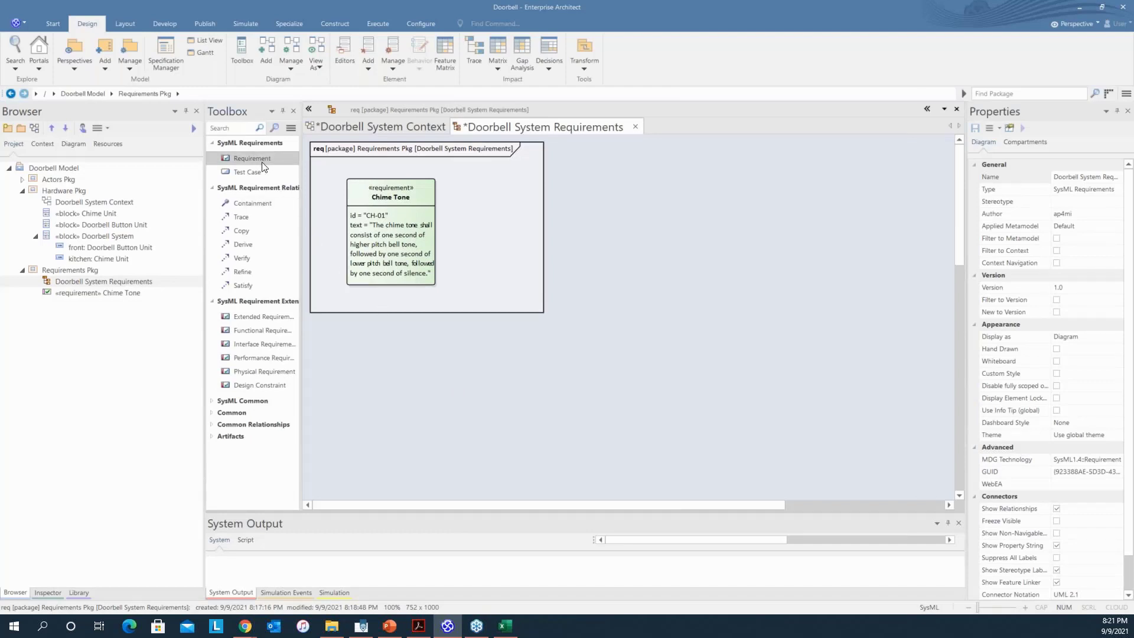
click(530, 235)
drag(567, 248, 567, 203)
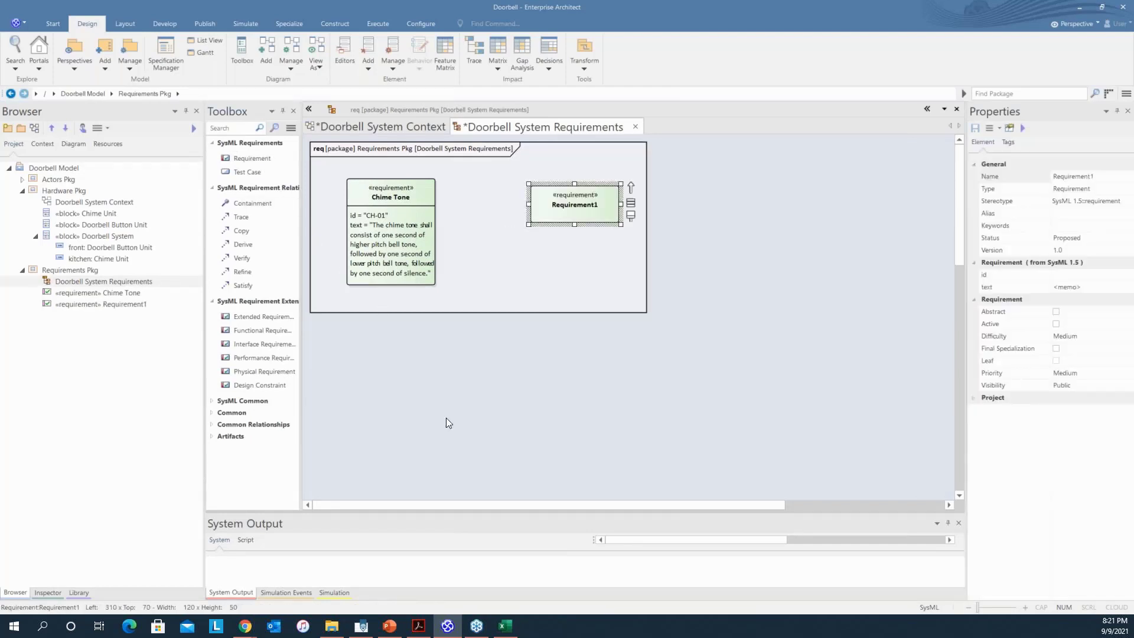
- Name the new requirement Idle Dim Glow in its properties, copying the name from cell B7 of the Excel sheet
click(505, 627)
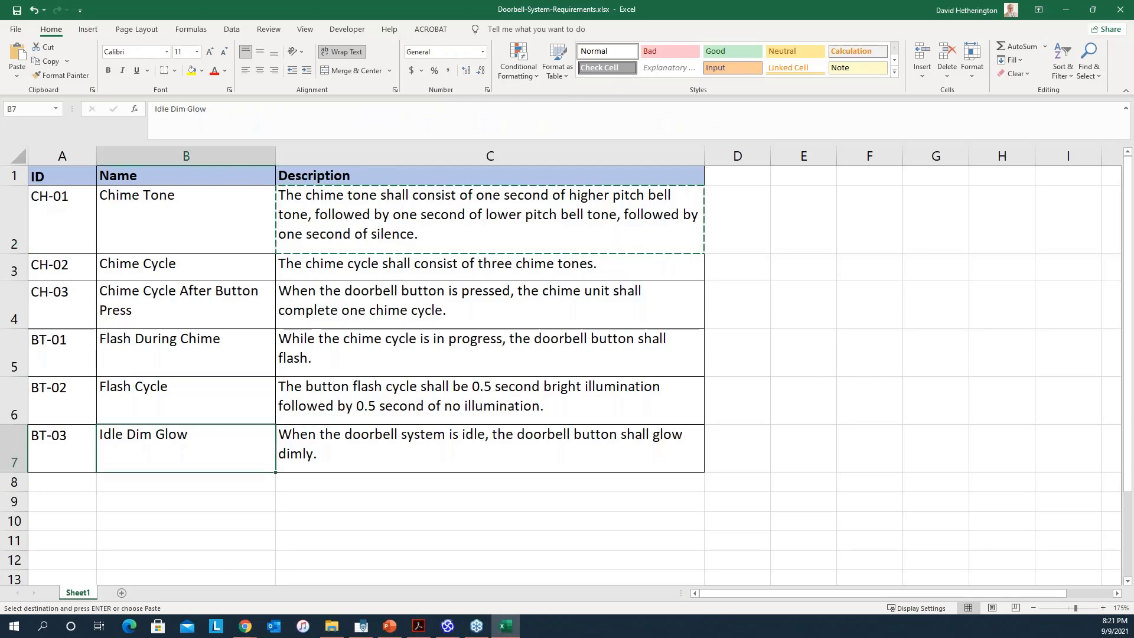
key(ctrl+c)
click(447, 627)
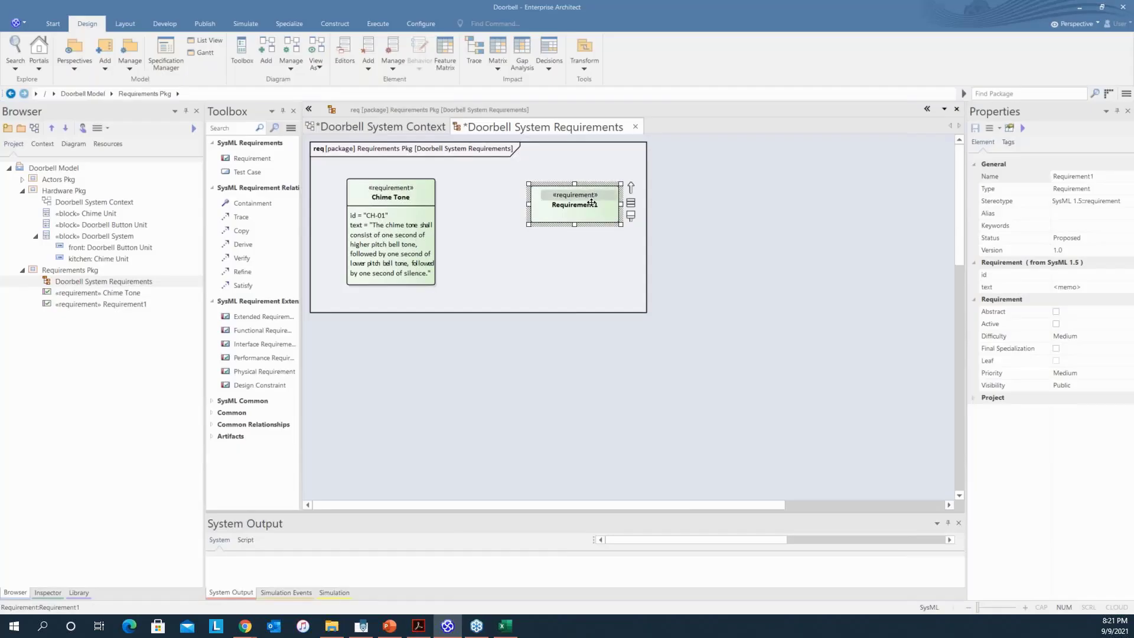
double_click(615, 204)
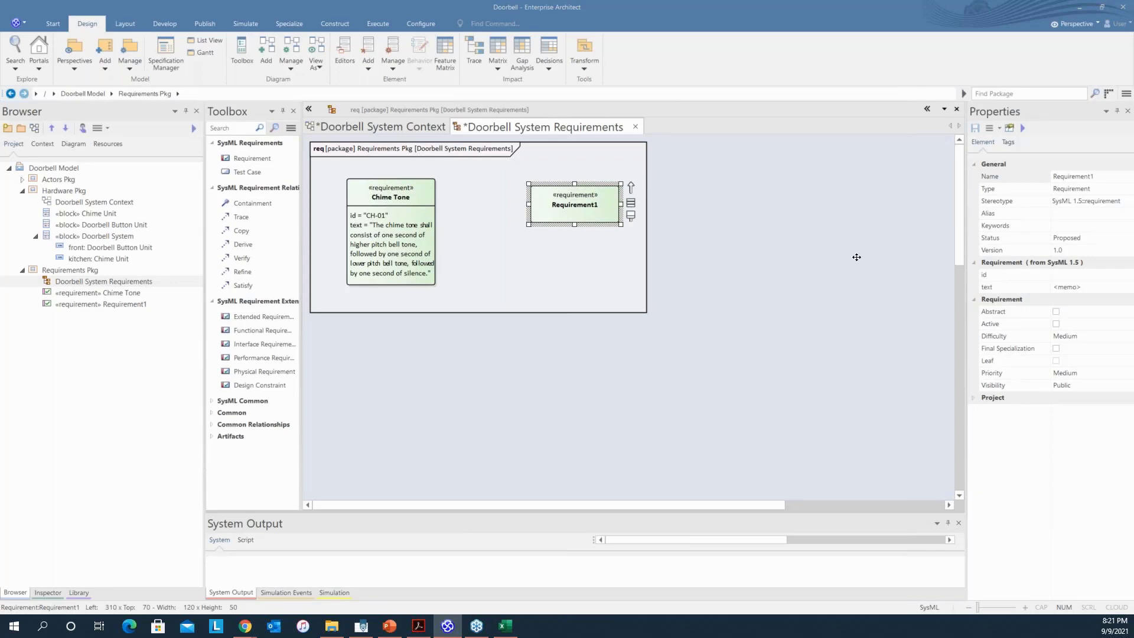
key(ctrl+v)
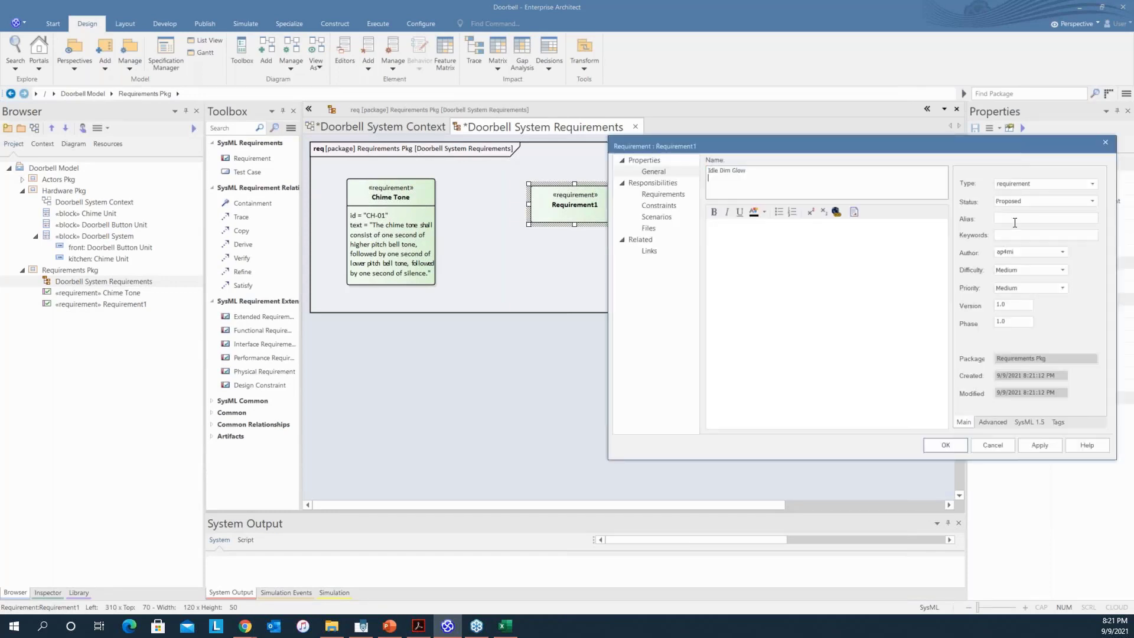
- Set the Idle Dim Glow requirement's id tag to BT-03, copying it from cell A7 of the Excel sheet
click(1058, 423)
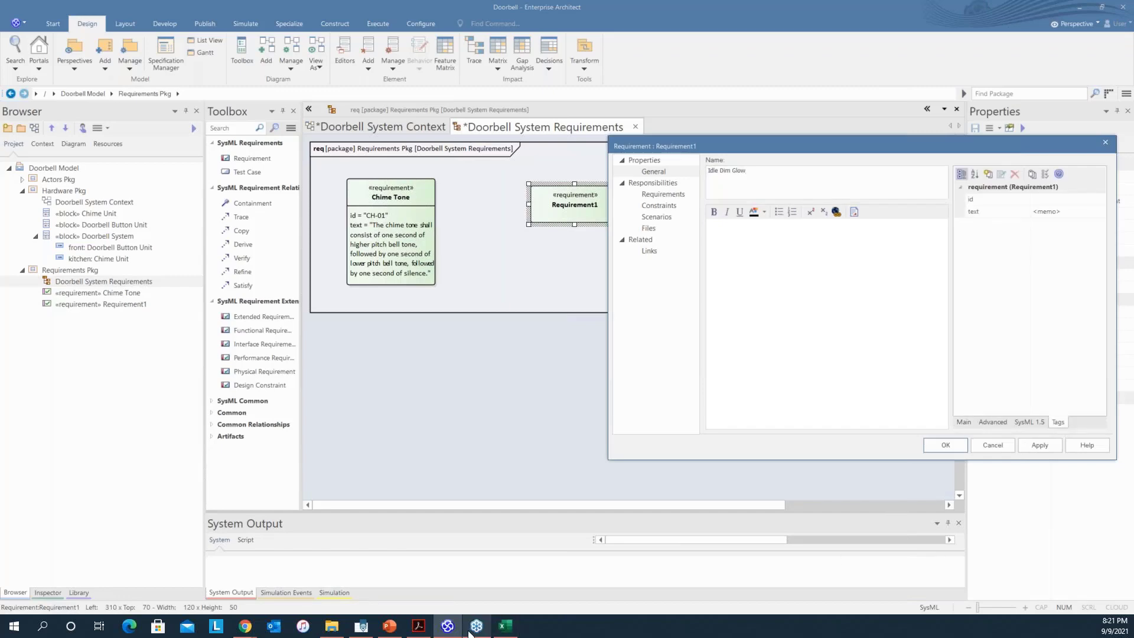
click(502, 627)
click(88, 437)
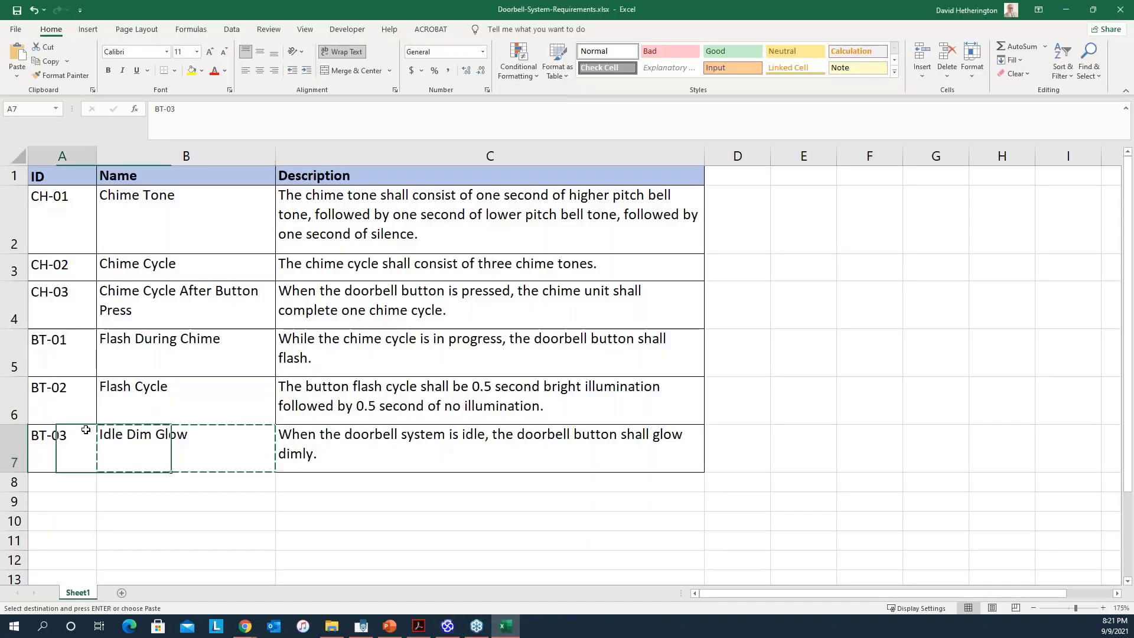
key(ctrl+c)
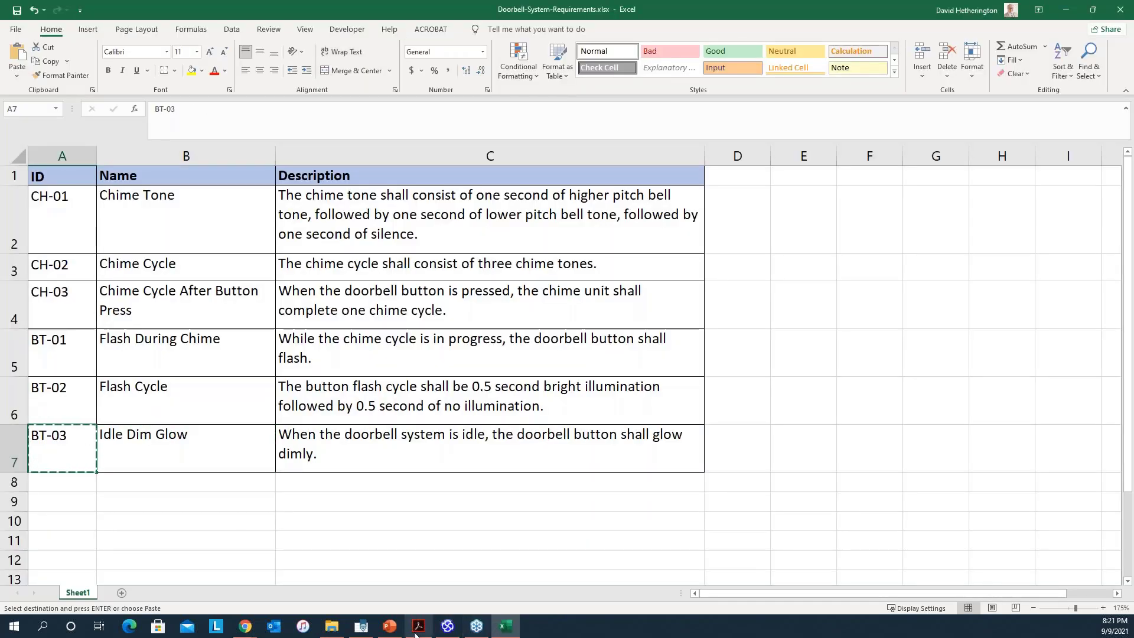
click(447, 626)
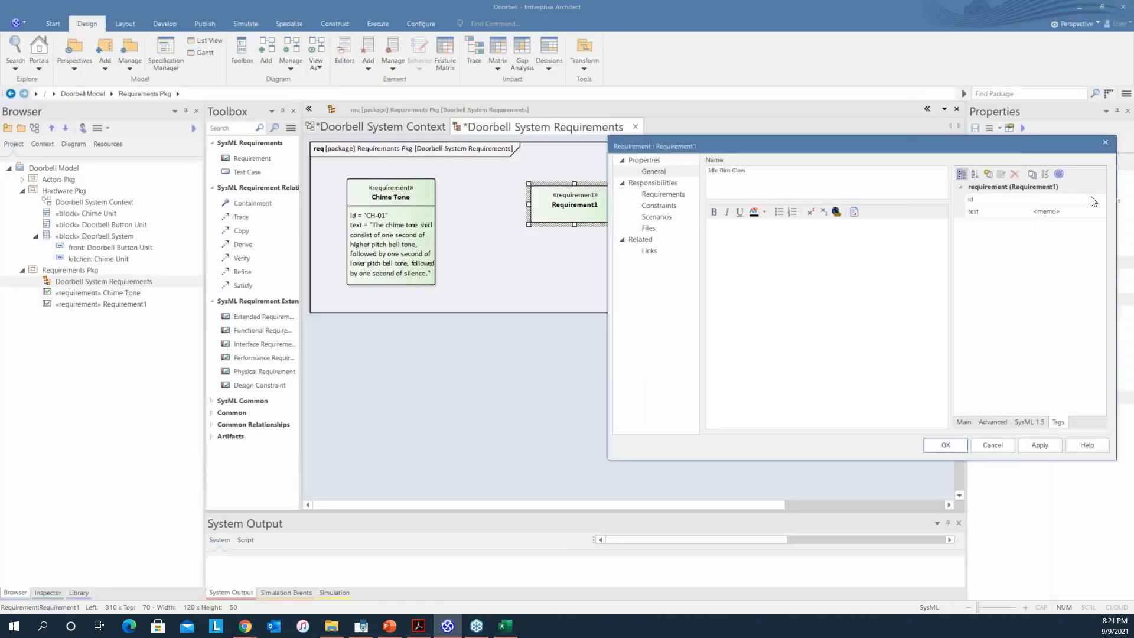
click(1091, 198)
key(ctrl+v)
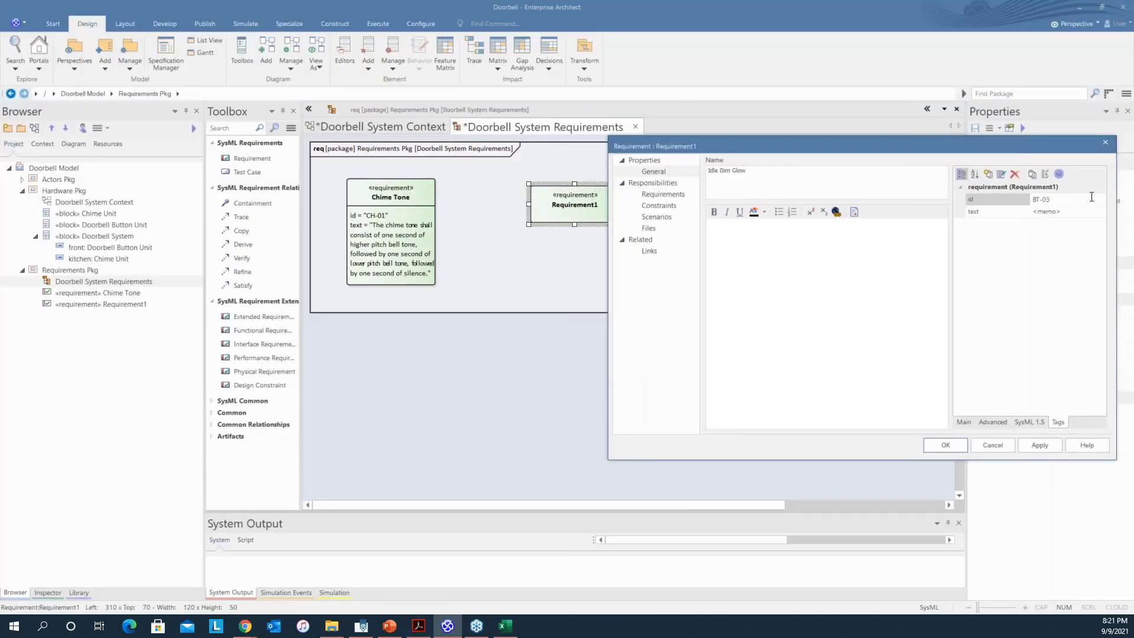
- Set the Idle Dim Glow requirement's text tag to "When the doorbell system is idle, the doorbell button shall glow dimly.", copied from Excel cell C7
click(503, 629)
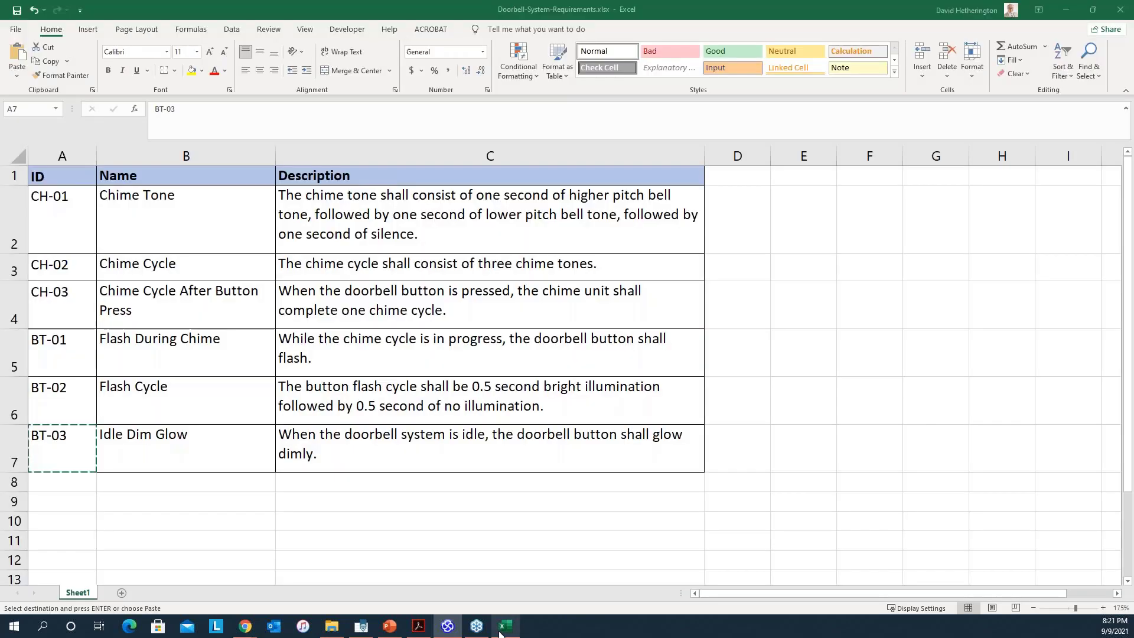
click(466, 436)
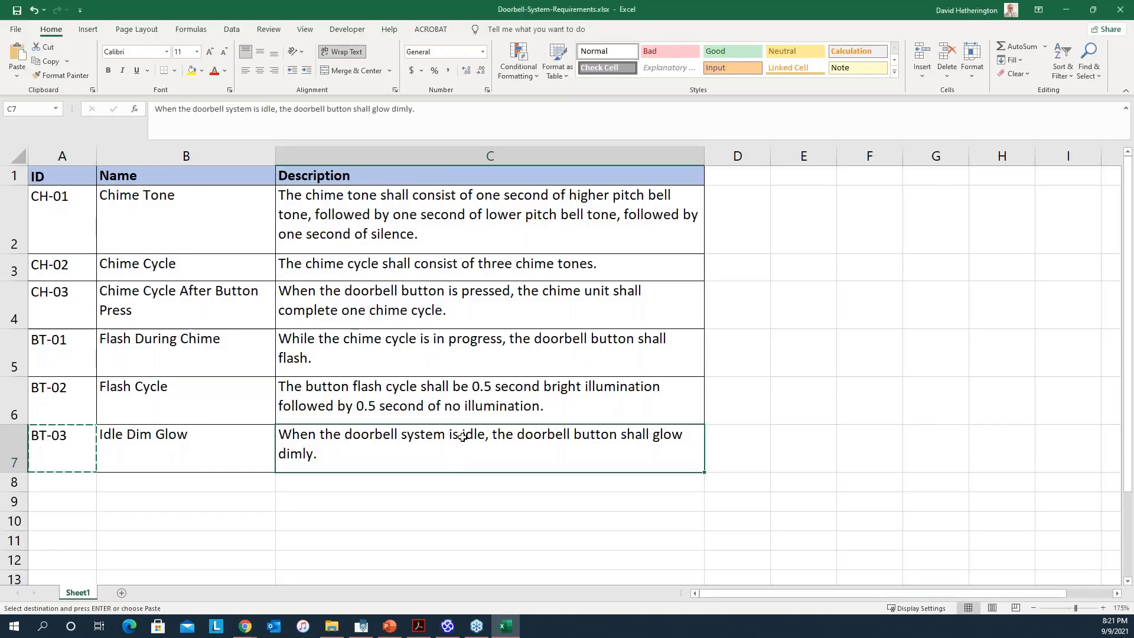
key(ctrl+c)
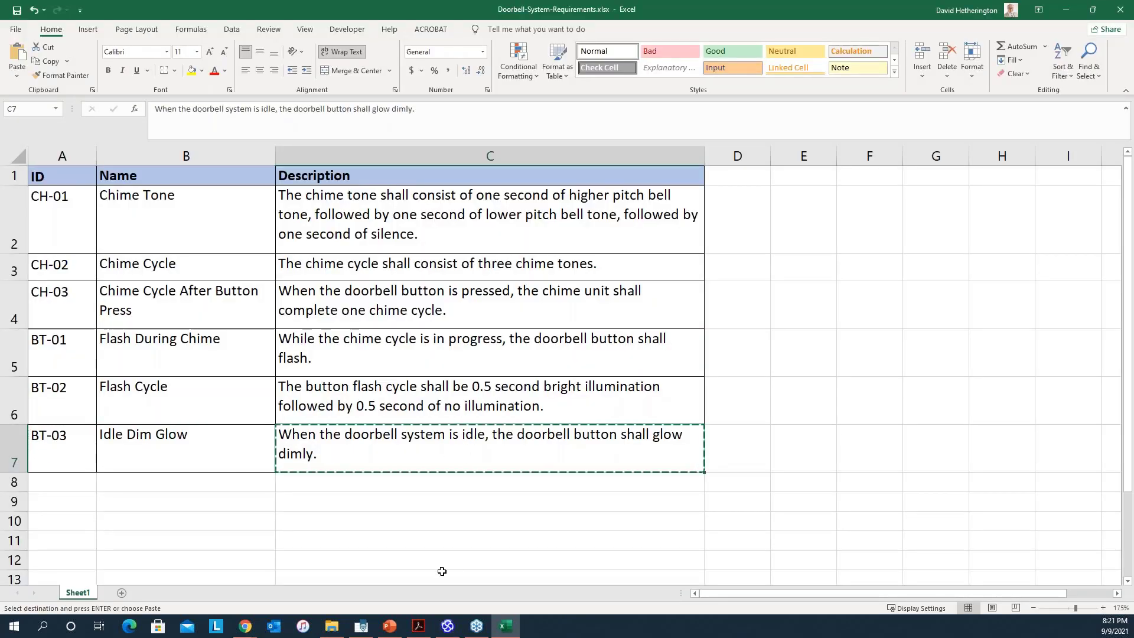
click(448, 626)
click(1067, 213)
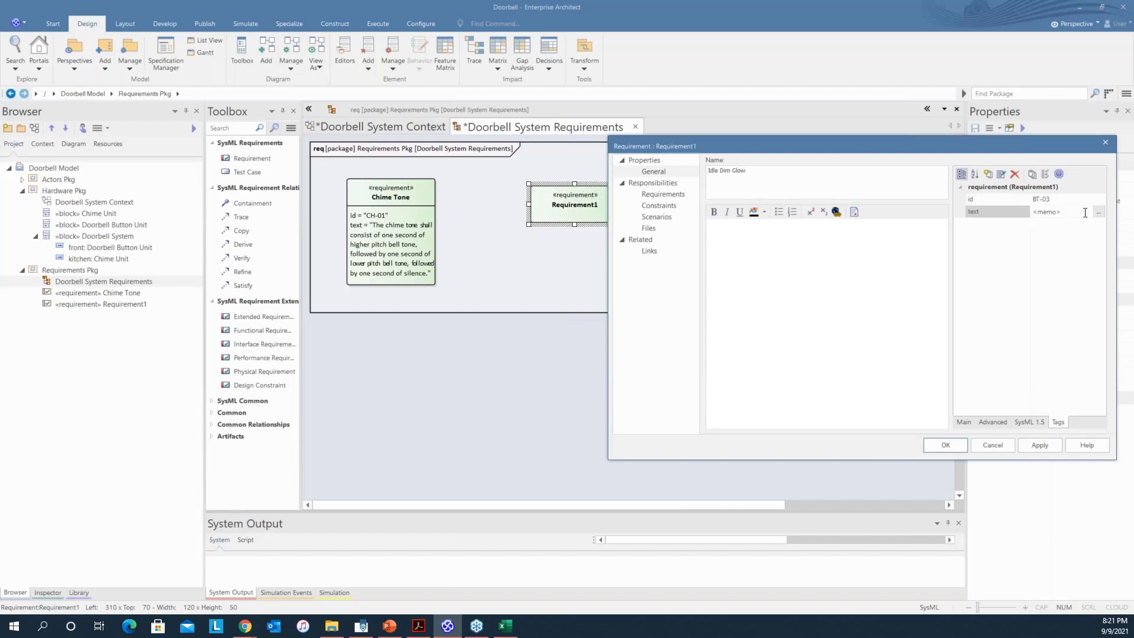
click(1098, 212)
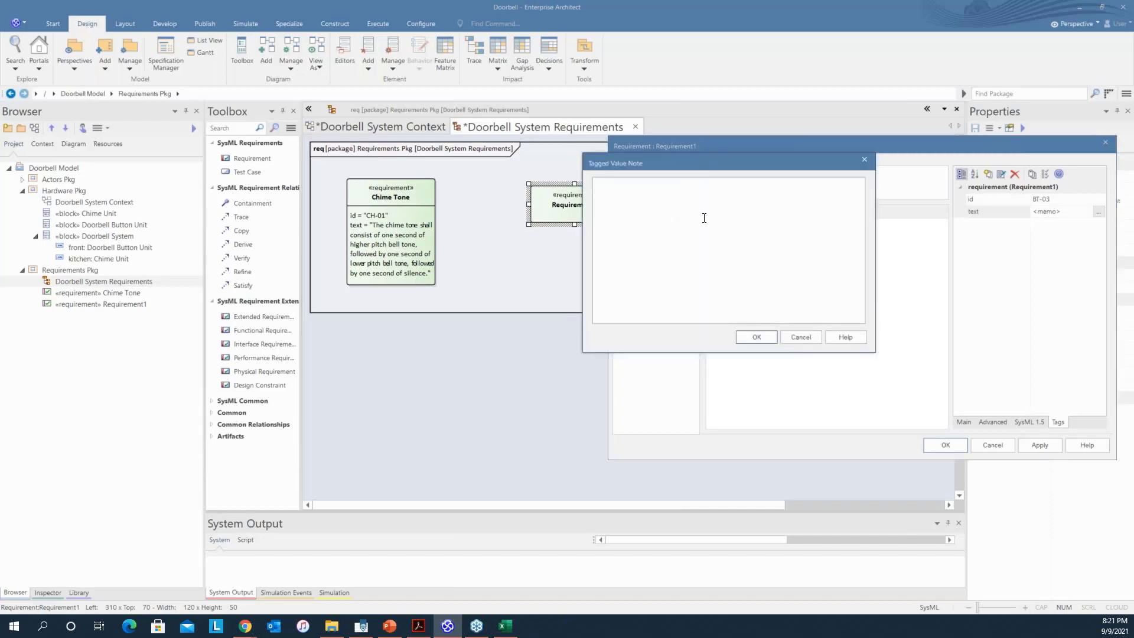
key(ctrl+v)
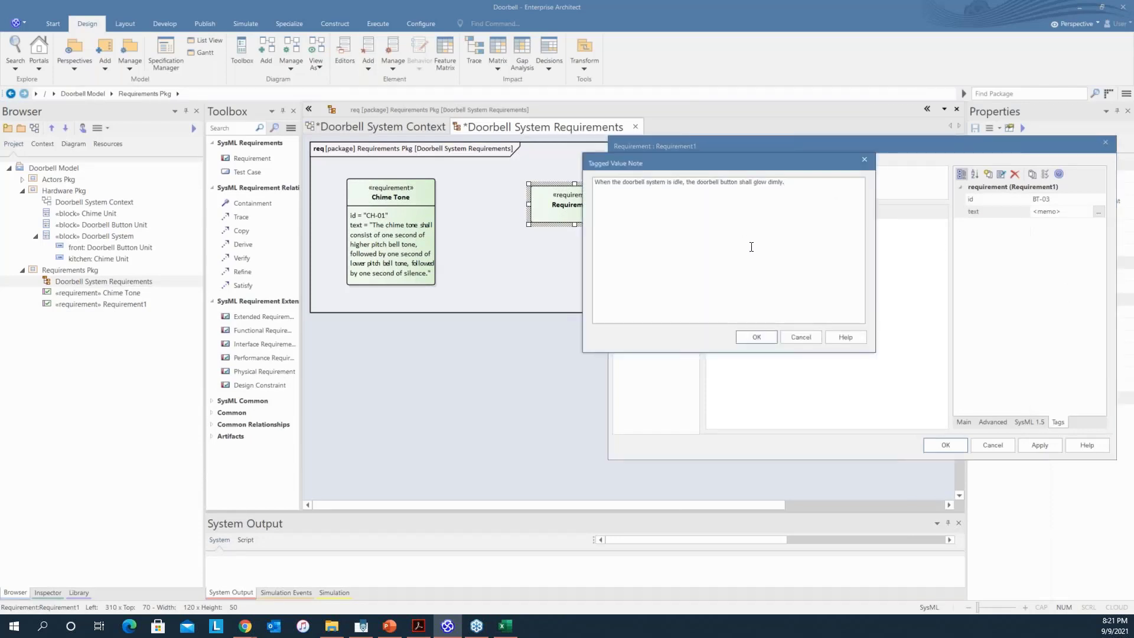
click(757, 338)
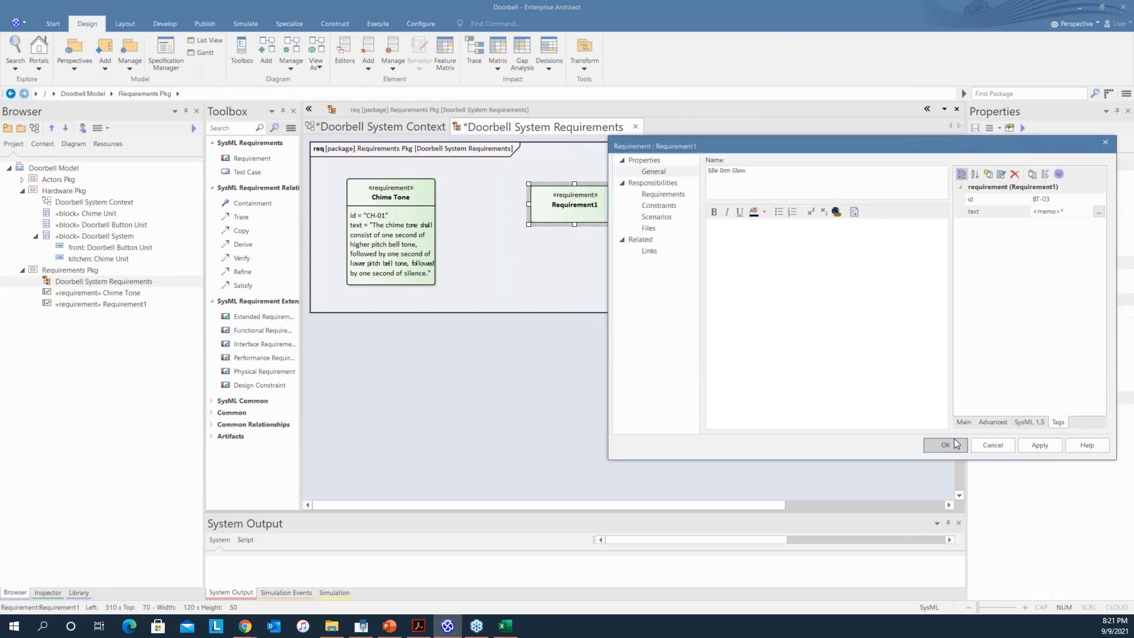
click(949, 444)
- Show the Tags compartment on the Idle Dim Glow requirement and move the element closer to Chime Tone, aligning their upper edges
right_click(574, 212)
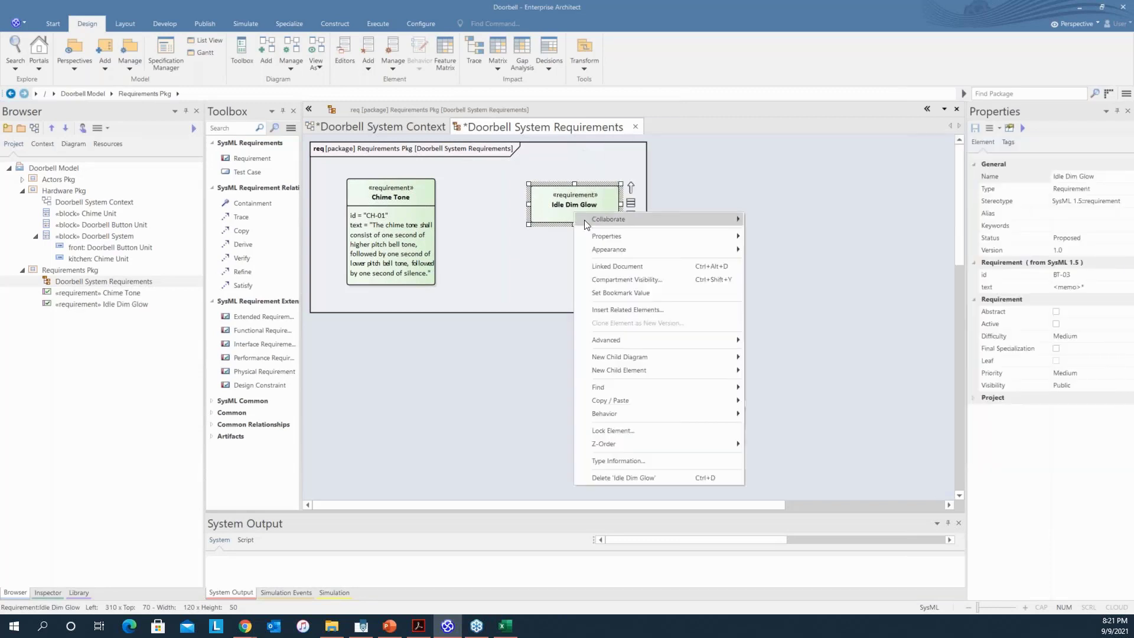
click(654, 279)
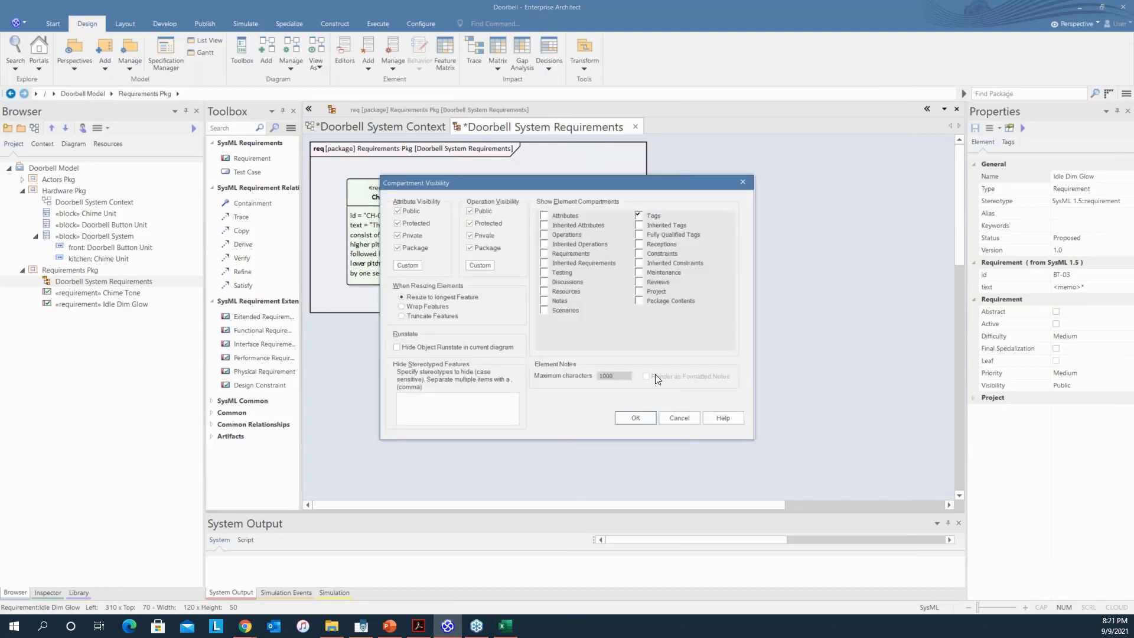
click(650, 416)
click(613, 317)
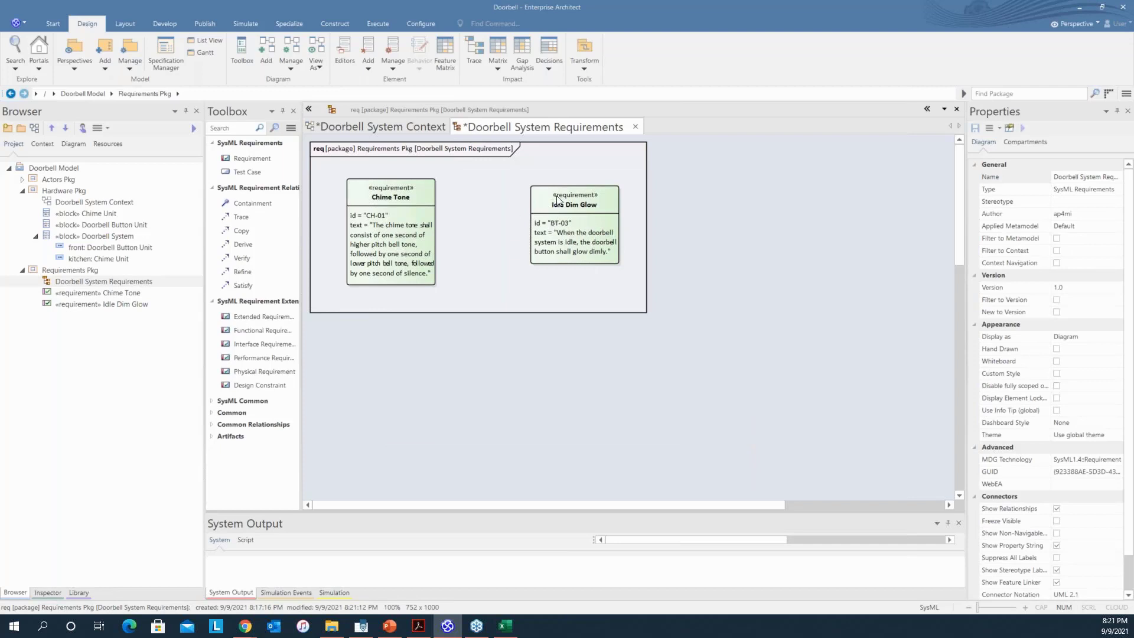
drag(557, 200, 511, 190)
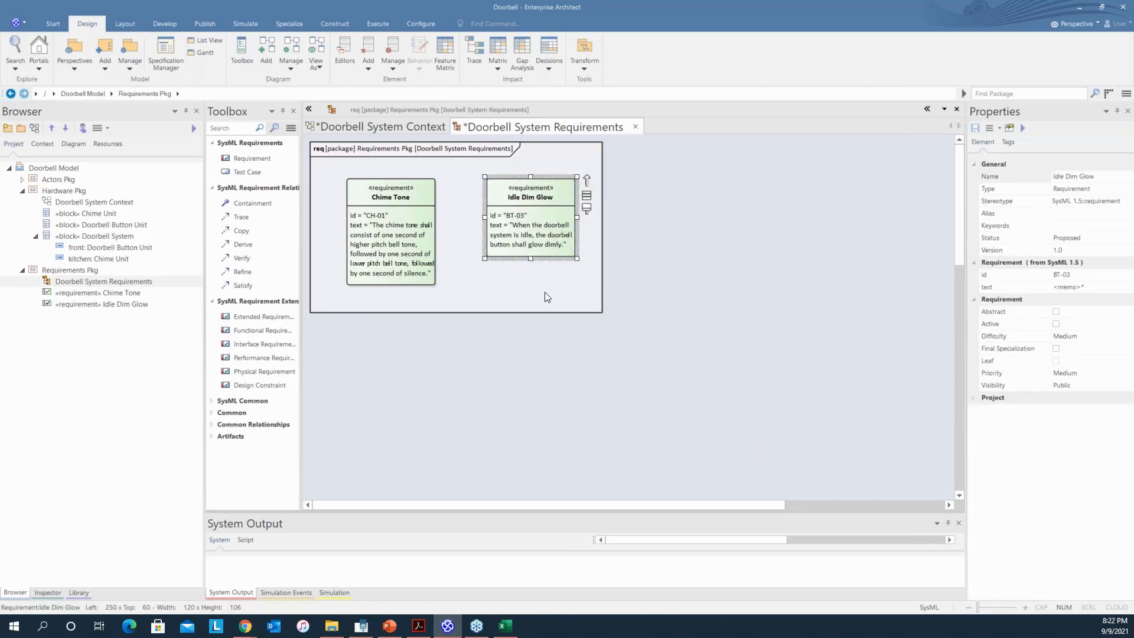
click(630, 351)
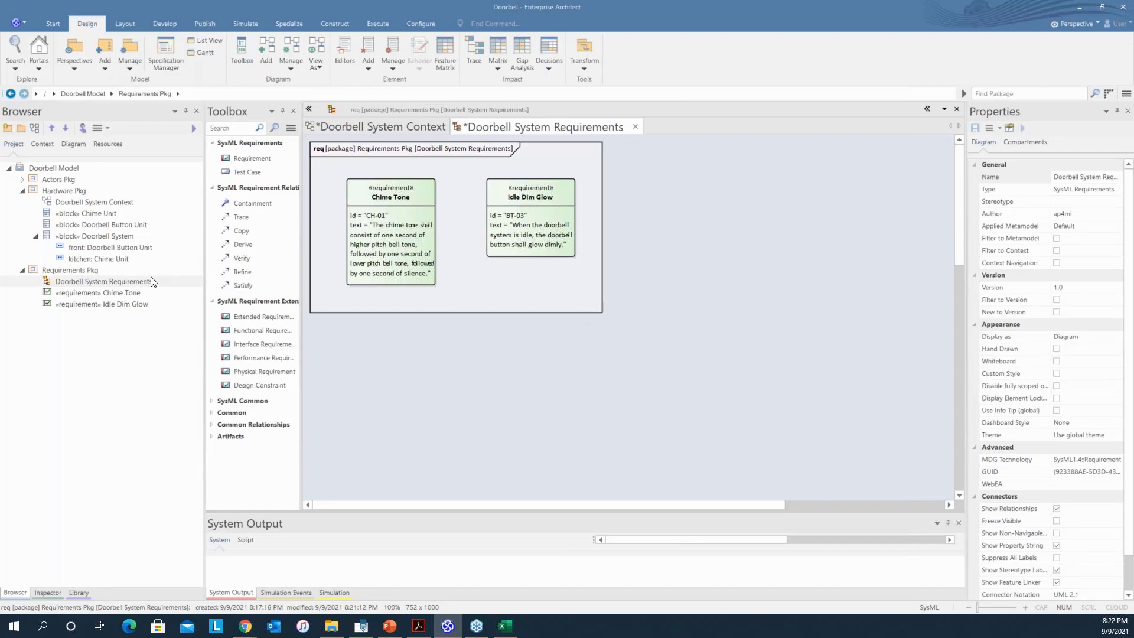
- Create a SysML 1.5 Requirement diagram named Idle Dim Glow Details in the Requirements Pkg package
click(75, 273)
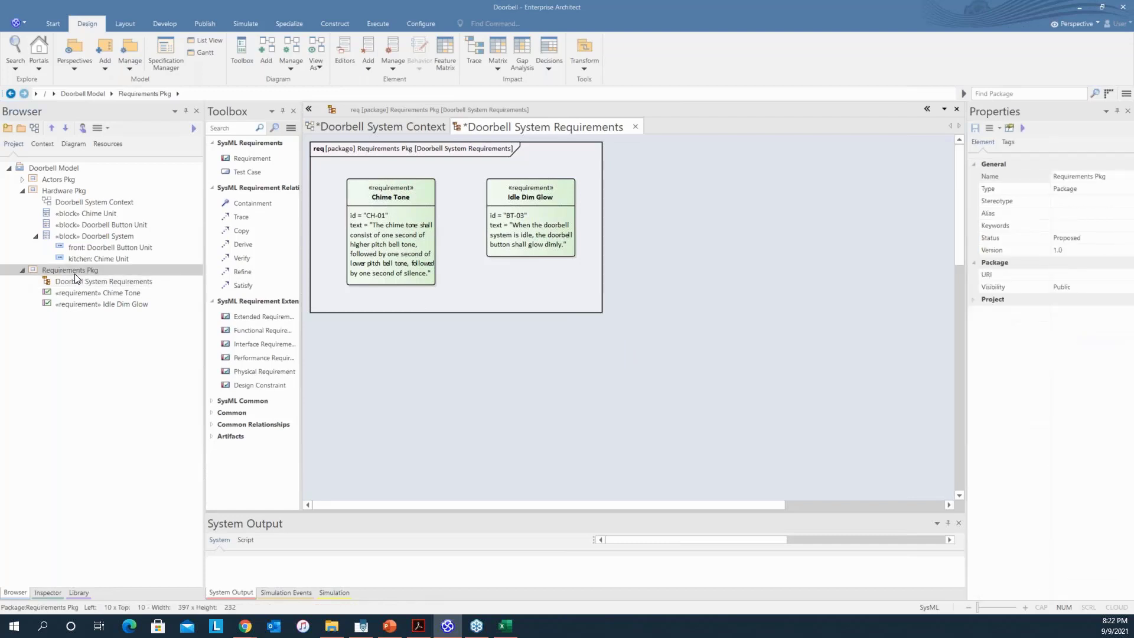
right_click(74, 274)
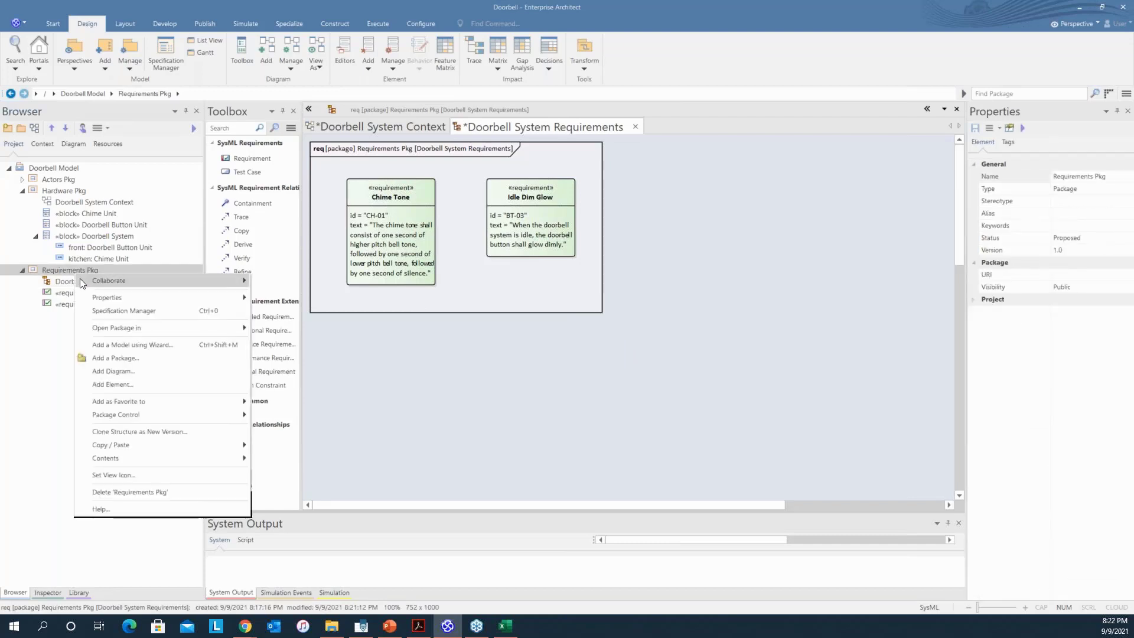
click(129, 370)
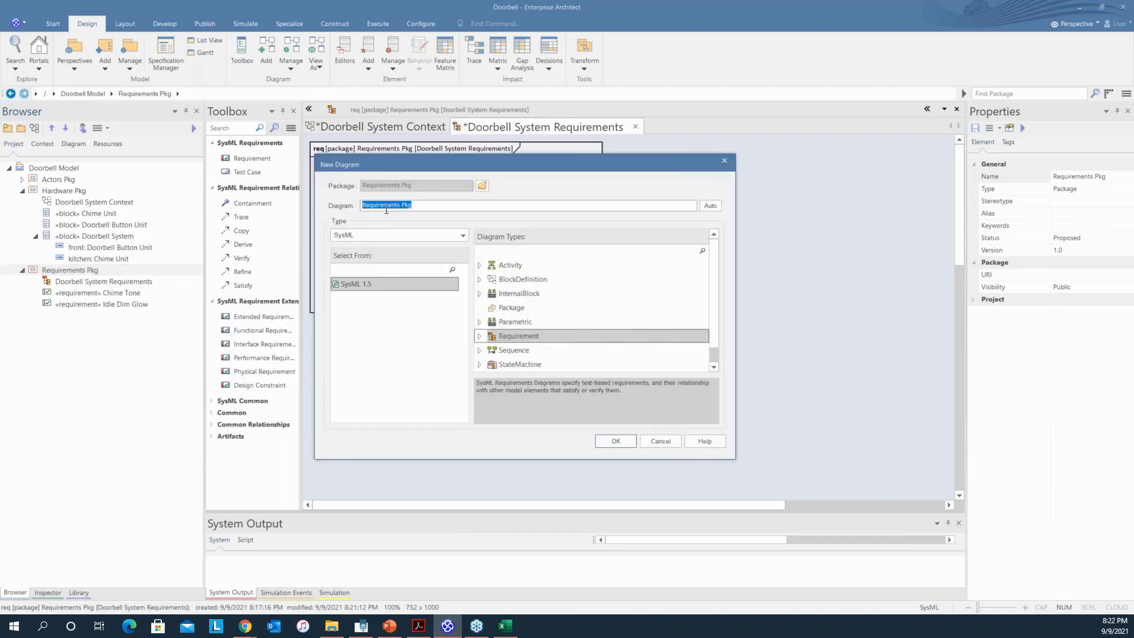
key(BackSpace)
text(Idle Dim Glow Details)
click(617, 441)
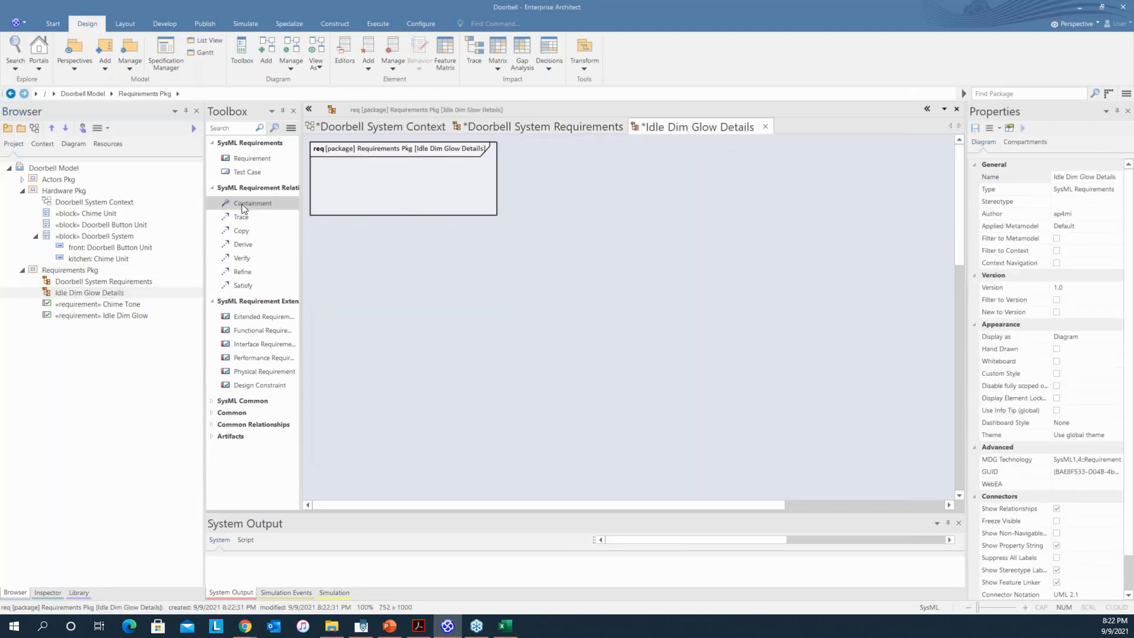
- Place the existing Idle Dim Glow requirement from the model tree on the Idle Dim Glow Details diagram
click(114, 227)
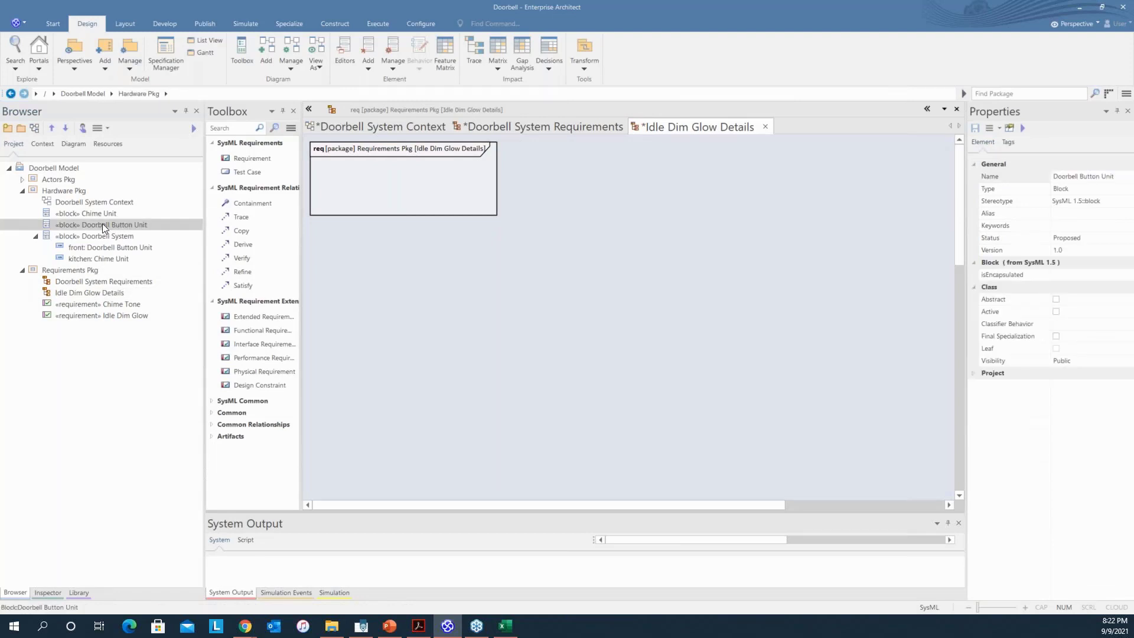
drag(112, 293, 402, 197)
click(587, 342)
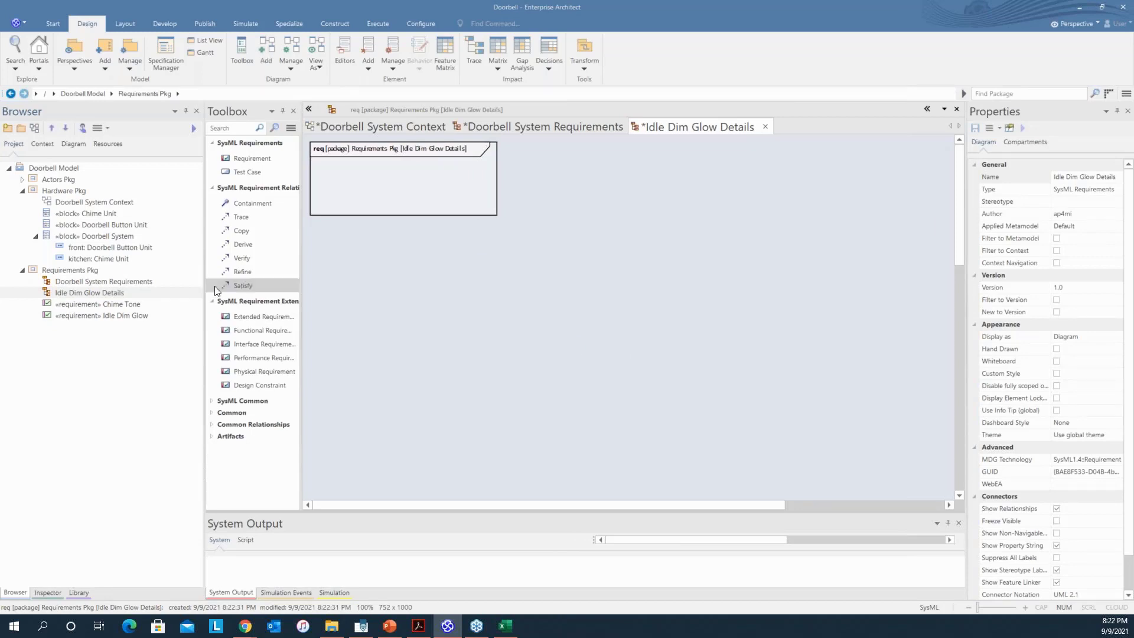
click(136, 314)
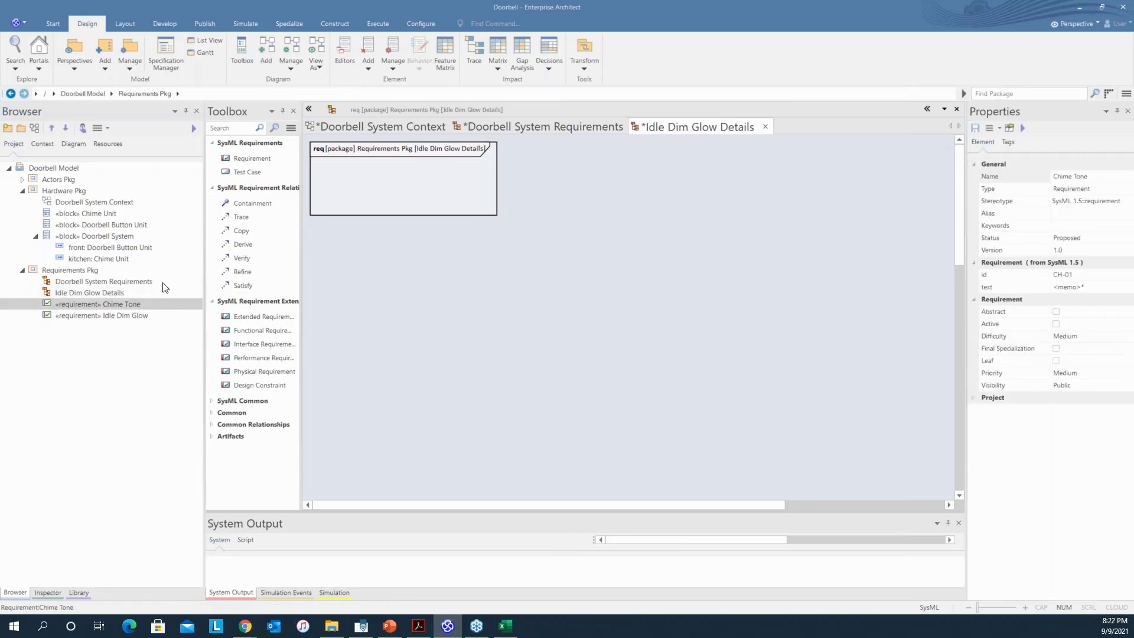
drag(114, 314, 543, 333)
click(545, 349)
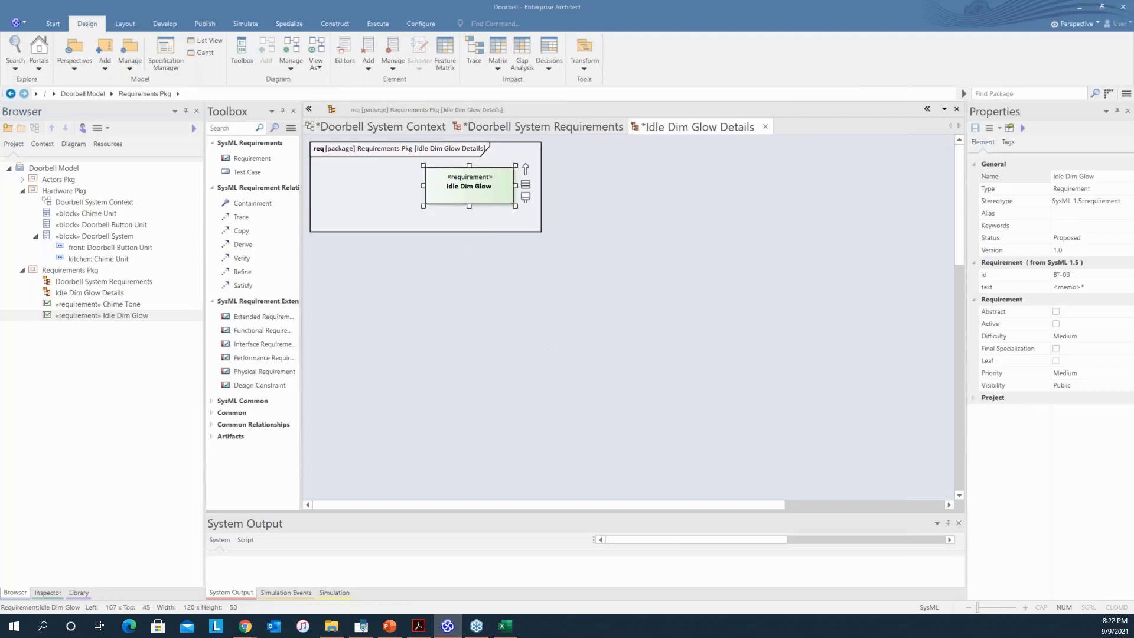
- Show the Tags compartment on Idle Dim Glow in the details diagram and shift the element slightly left within the frame
right_click(493, 187)
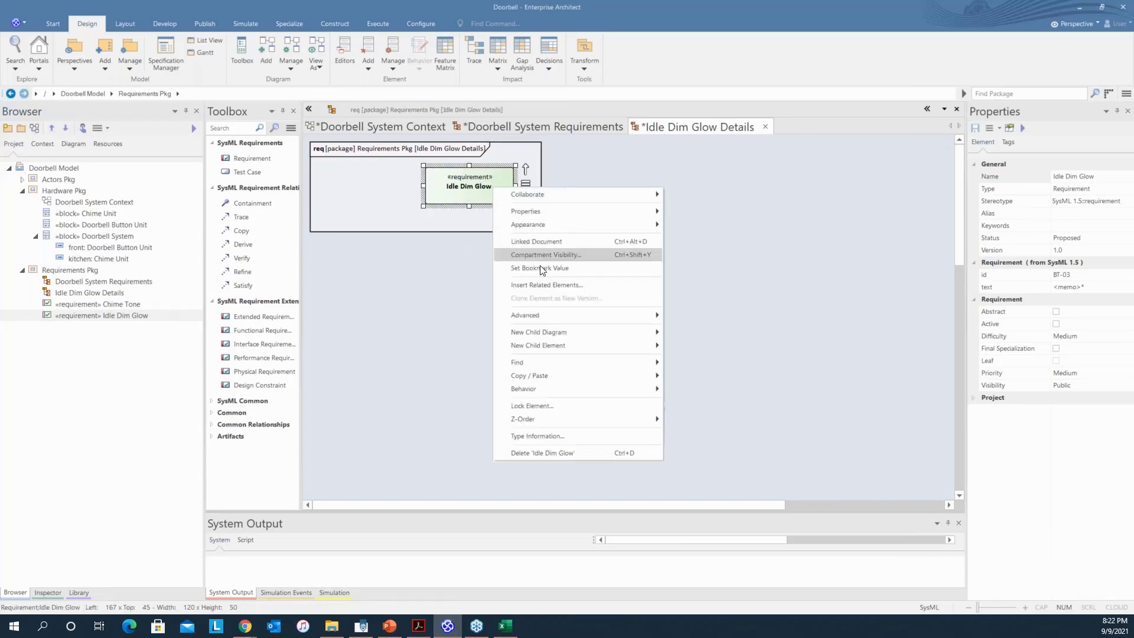
click(632, 254)
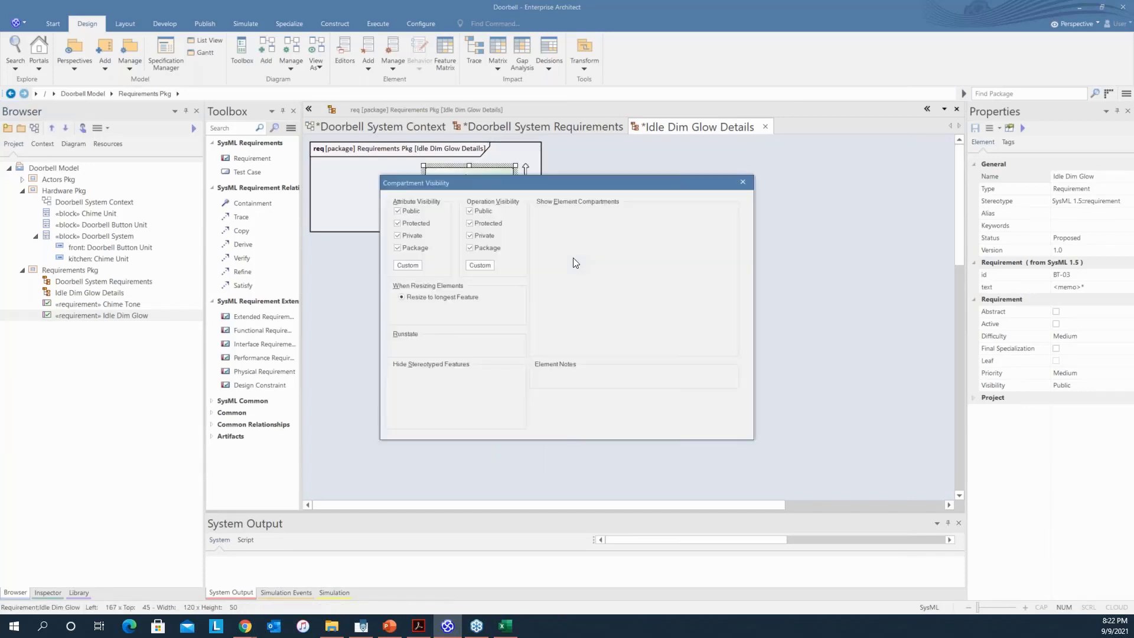
click(653, 417)
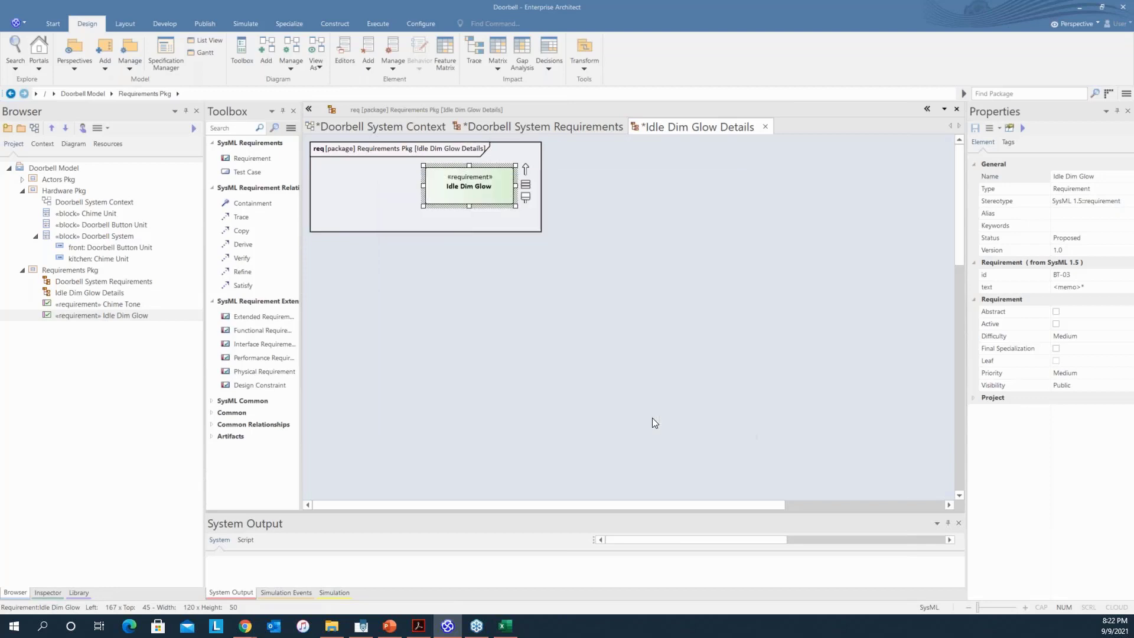
drag(504, 189, 469, 190)
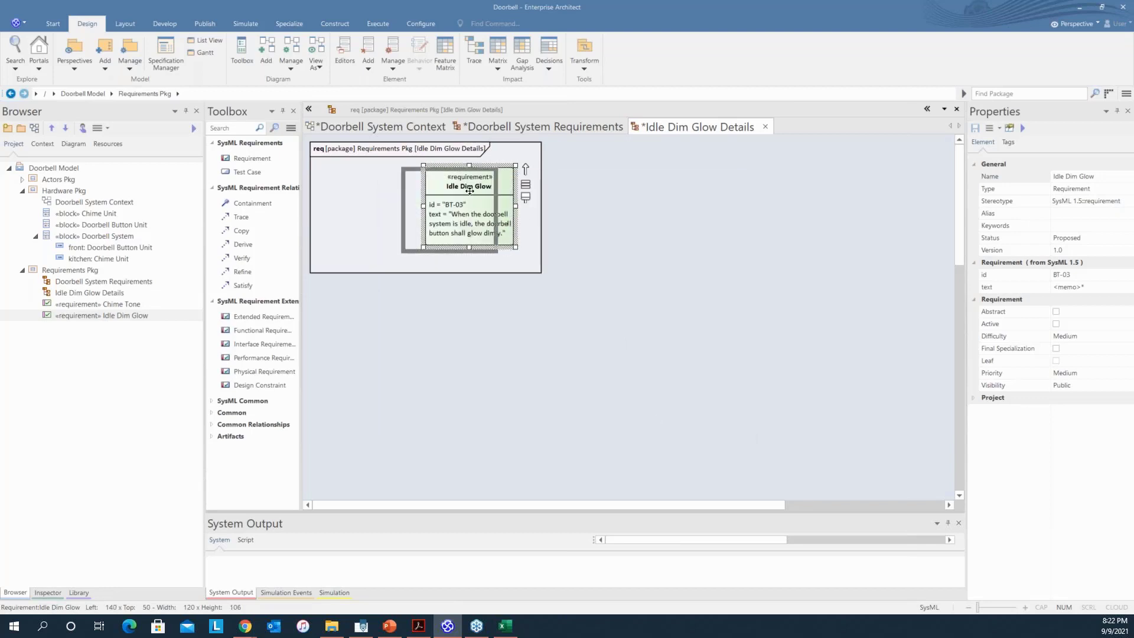
click(544, 301)
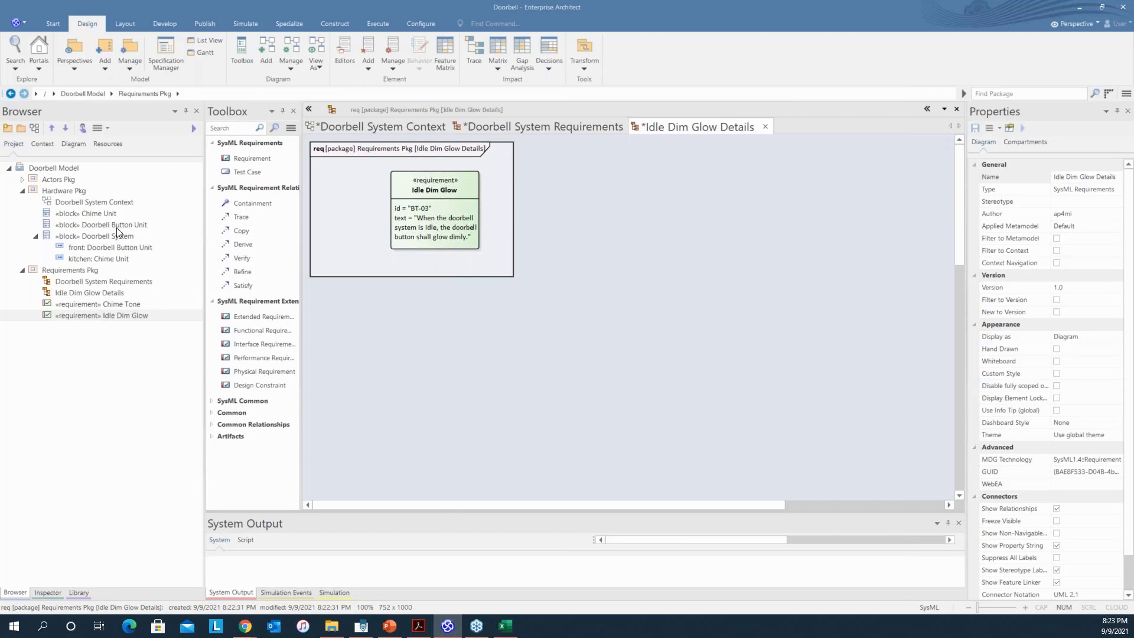
- Place the existing Doorbell Button Unit block from Hardware Pkg below the Idle Dim Glow requirement
drag(98, 224, 448, 315)
click(555, 352)
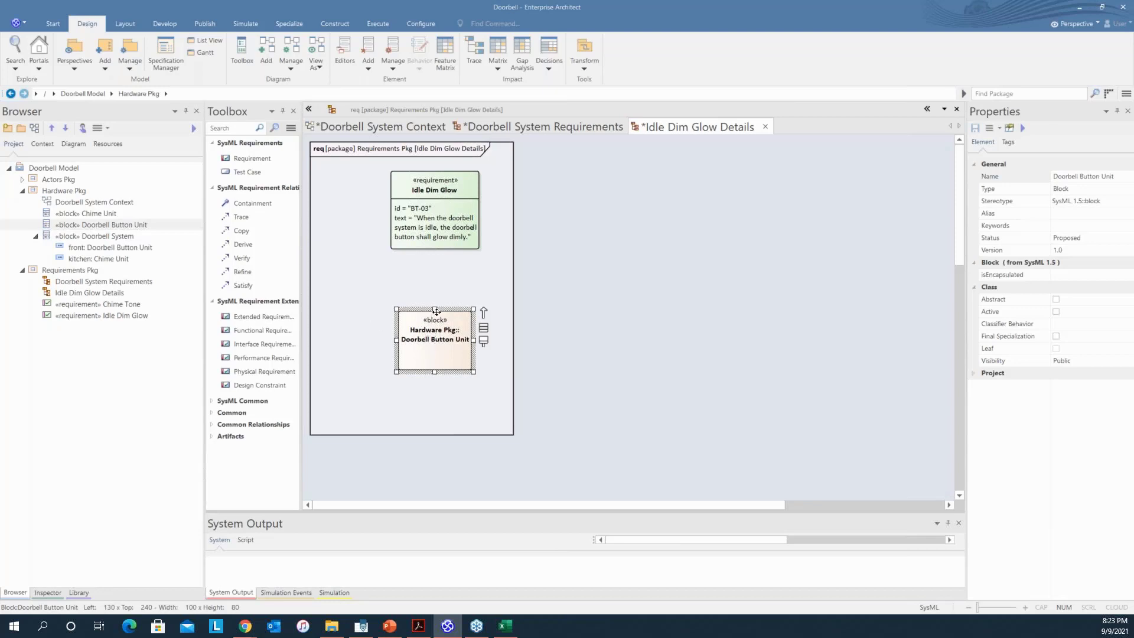
click(568, 319)
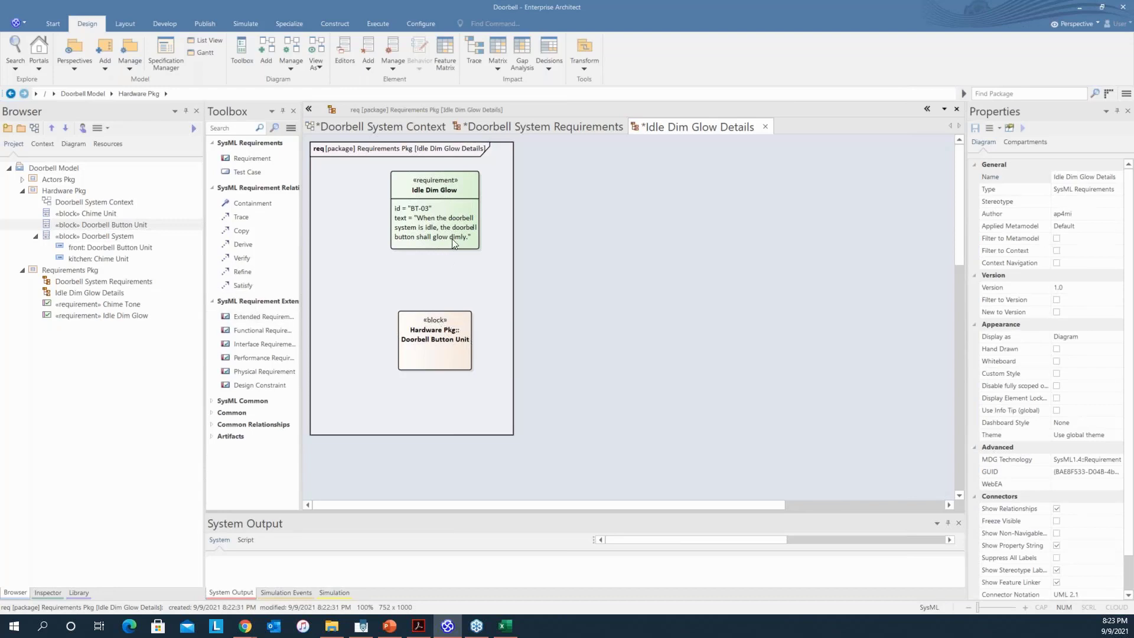
- Draw a Satisfy relationship from the Doorbell Button Unit block up to the Idle Dim Glow requirement
click(228, 287)
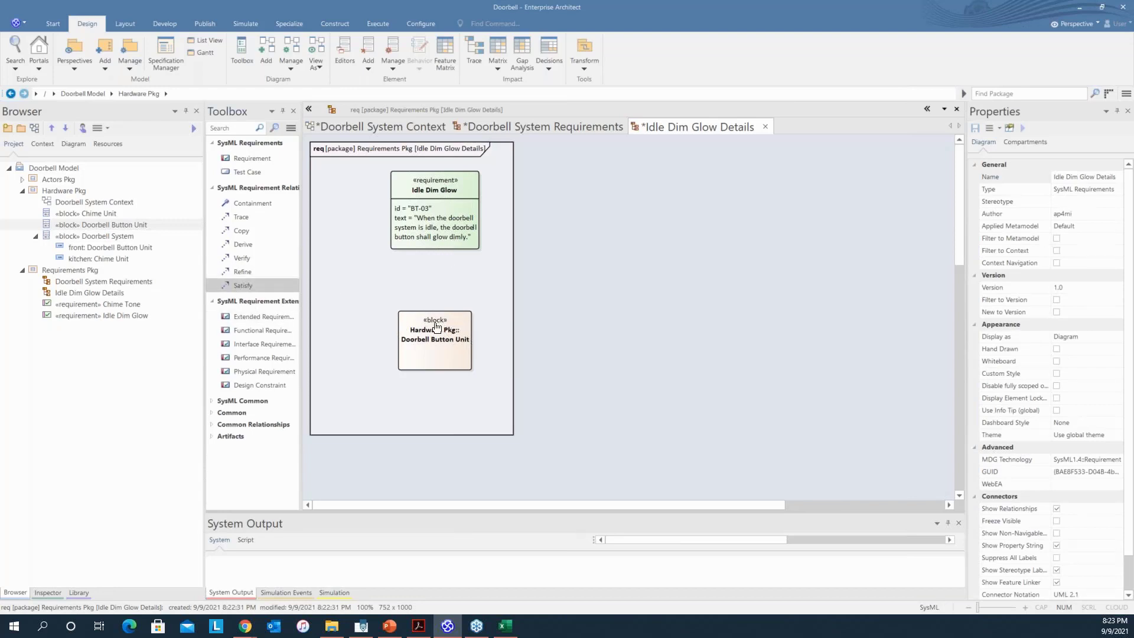
drag(436, 327, 433, 241)
click(599, 336)
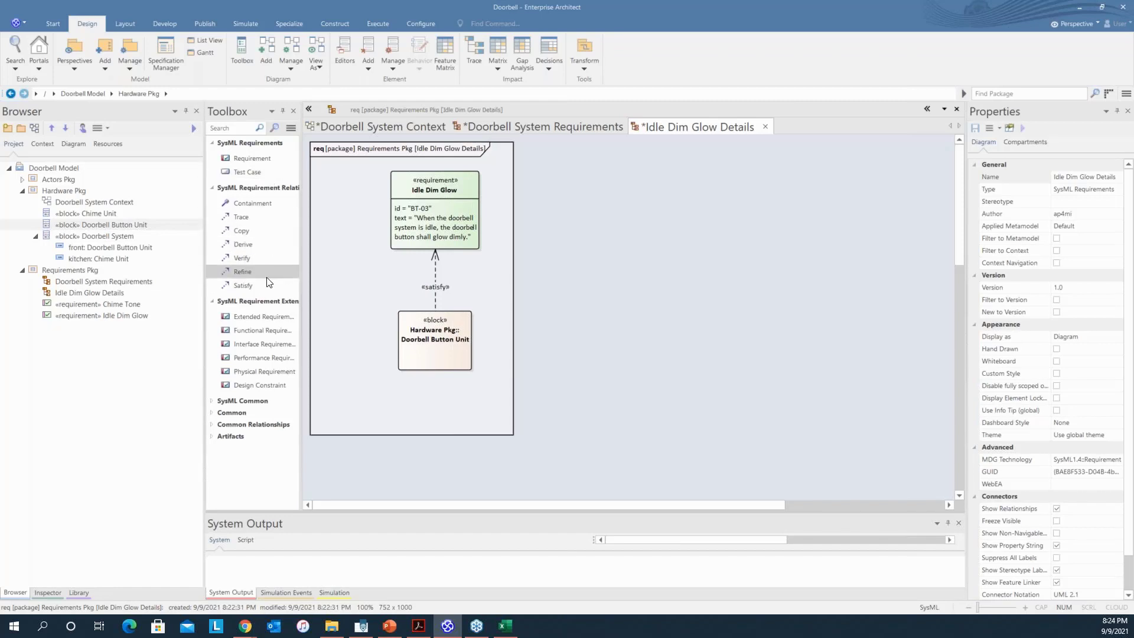
- Add a SysML Test Case to the diagram and move it clear of the Doorbell Button Unit block, to the block's right
click(248, 172)
click(471, 282)
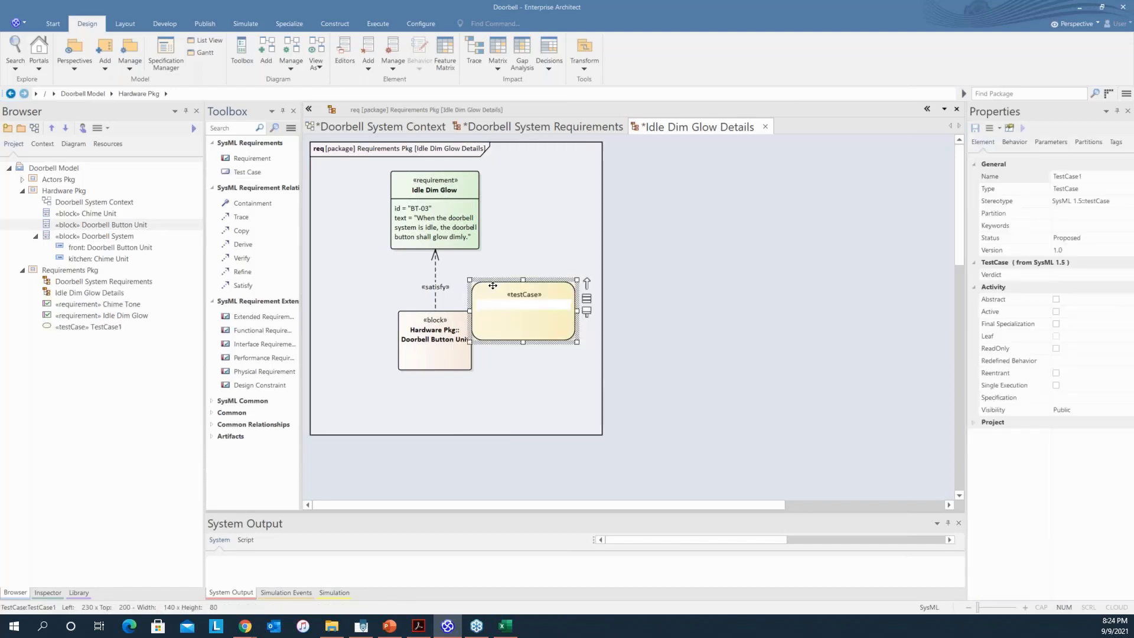
drag(522, 299, 610, 299)
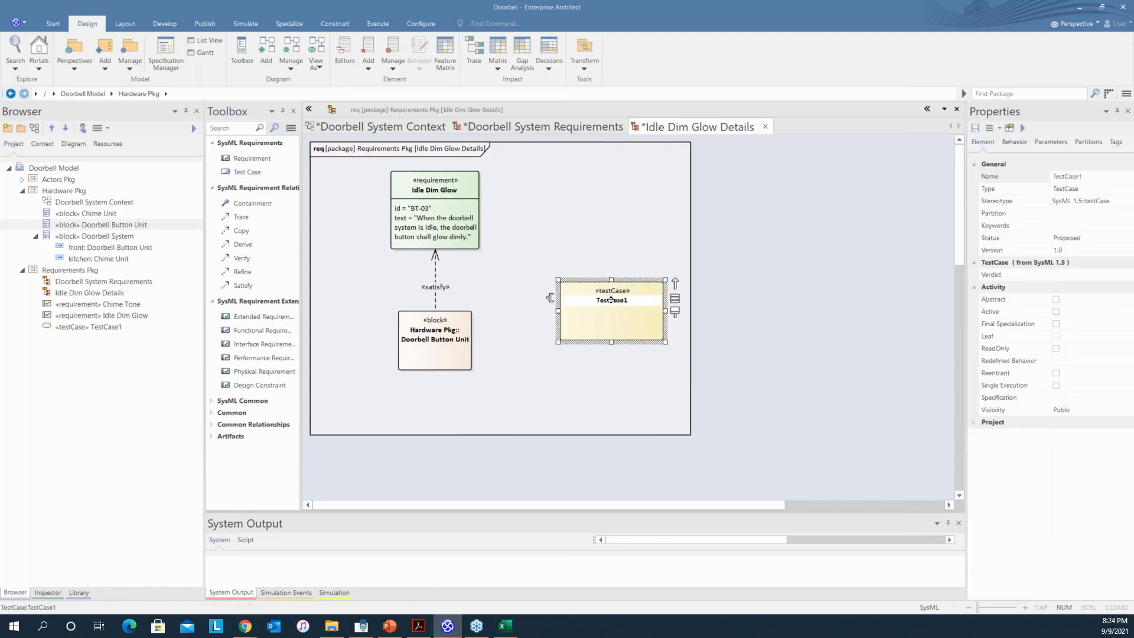
- Rename the new test case as Dim Glow Test
click(610, 300)
key(BackSpace)
key(BackSpace)
key(BackSpace)
key(BackSpace)
key(BackSpace)
key(BackSpace)
key(BackSpace)
key(BackSpace)
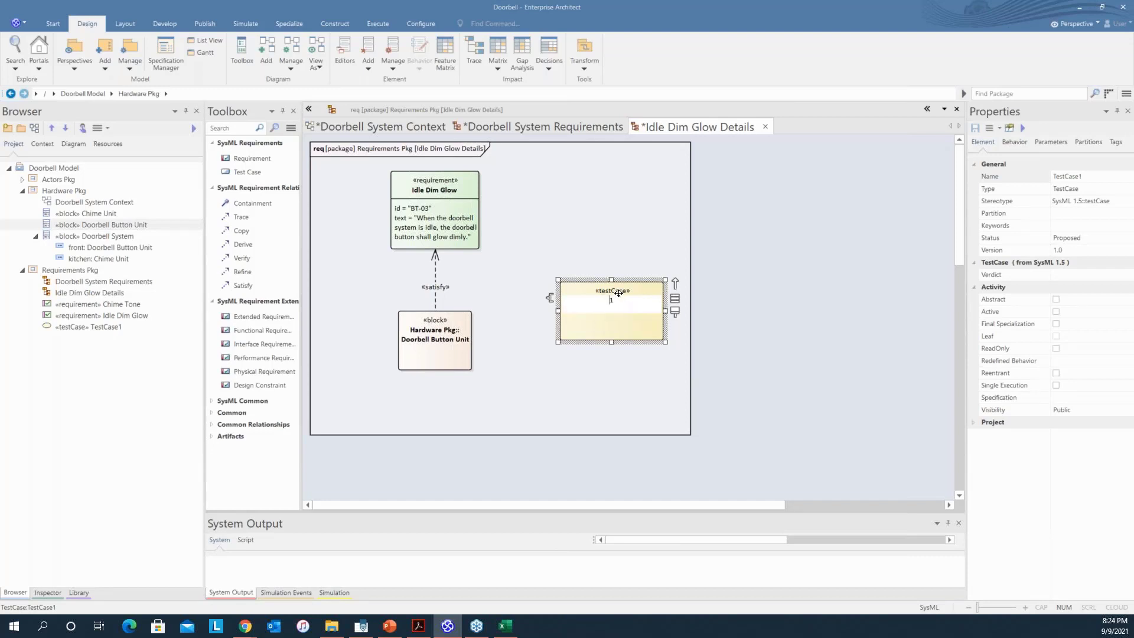
text(Dim Glow Test)
key(Delete)
click(782, 331)
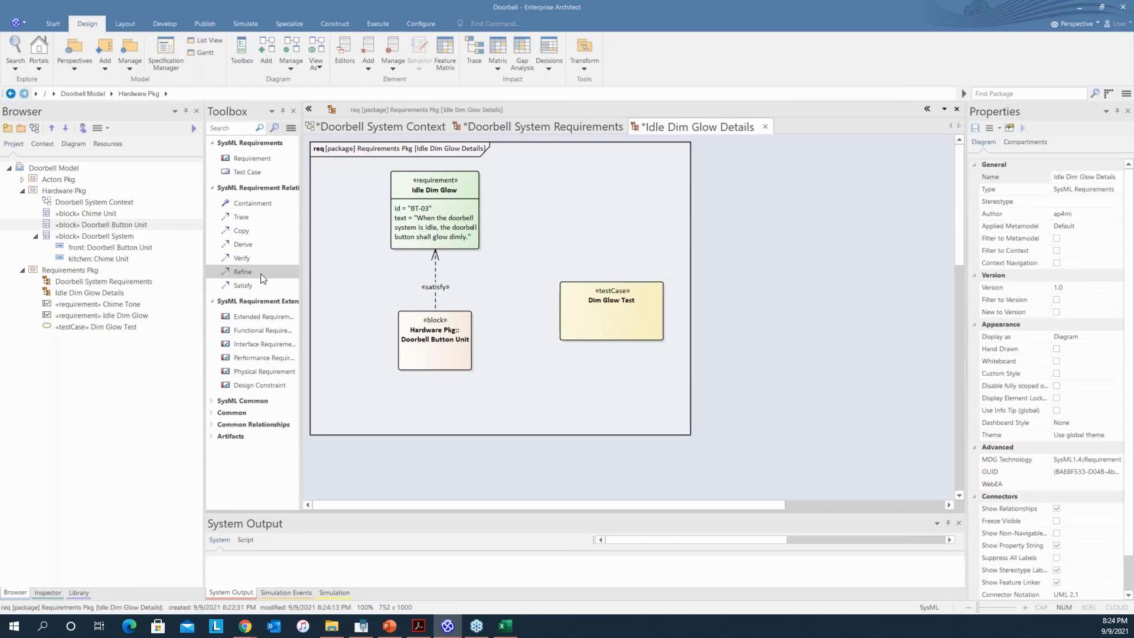
- Draw a Verify relationship from the Dim Glow Test test case to the Idle Dim Glow requirement
click(248, 259)
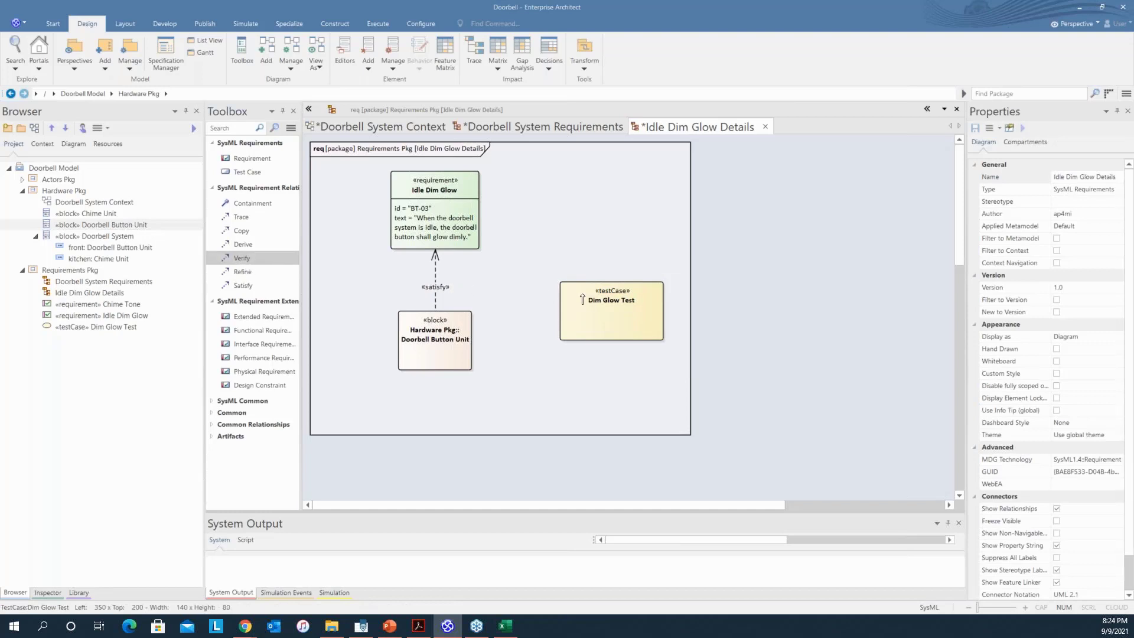
drag(590, 301, 478, 257)
click(728, 334)
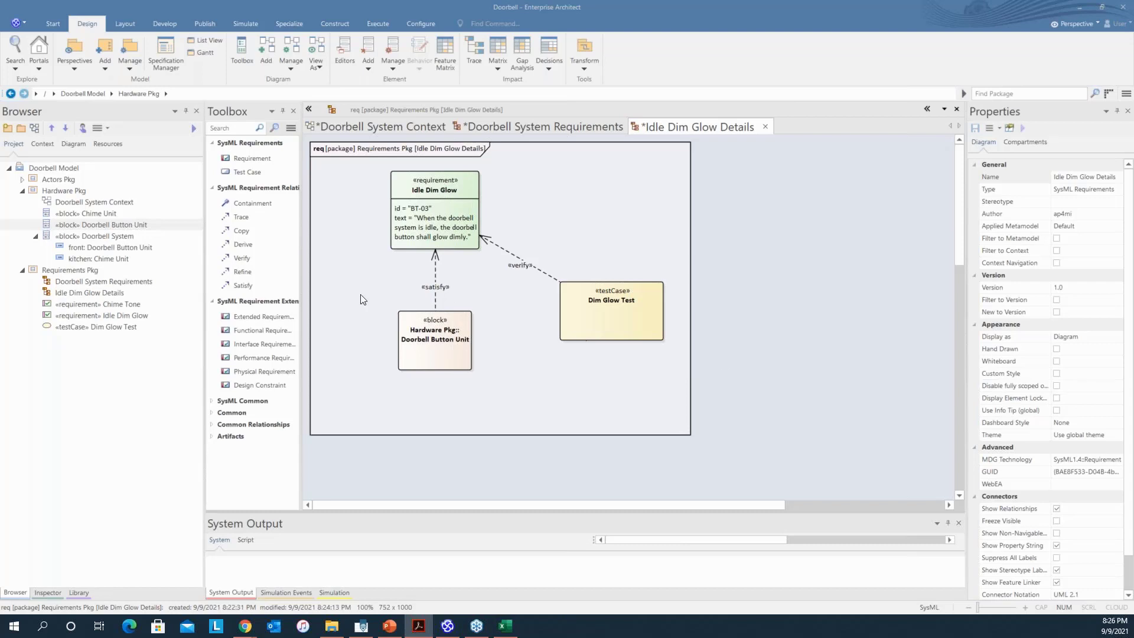
- Add a package named Behavior Pkg under Doorbell Model, with no initial diagram or pattern
click(65, 168)
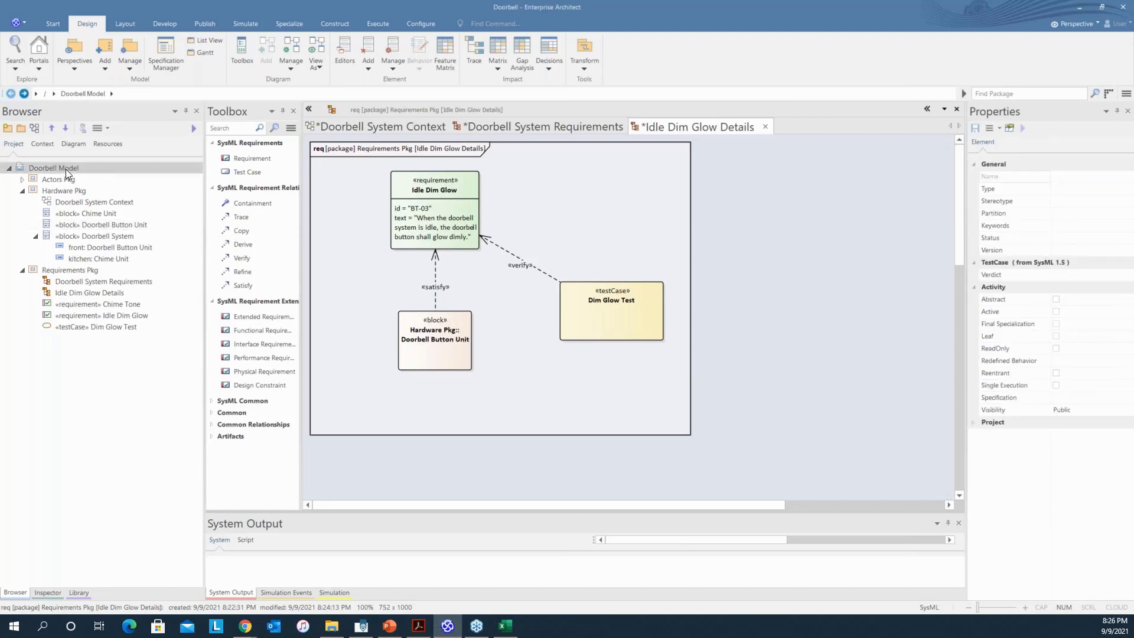
right_click(65, 169)
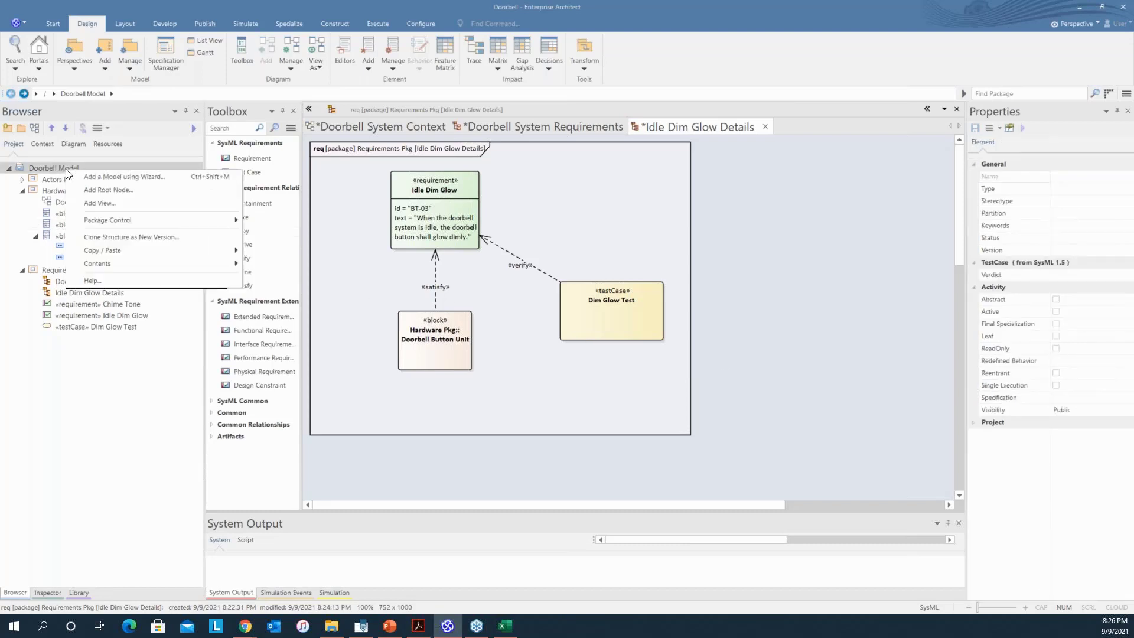
click(105, 66)
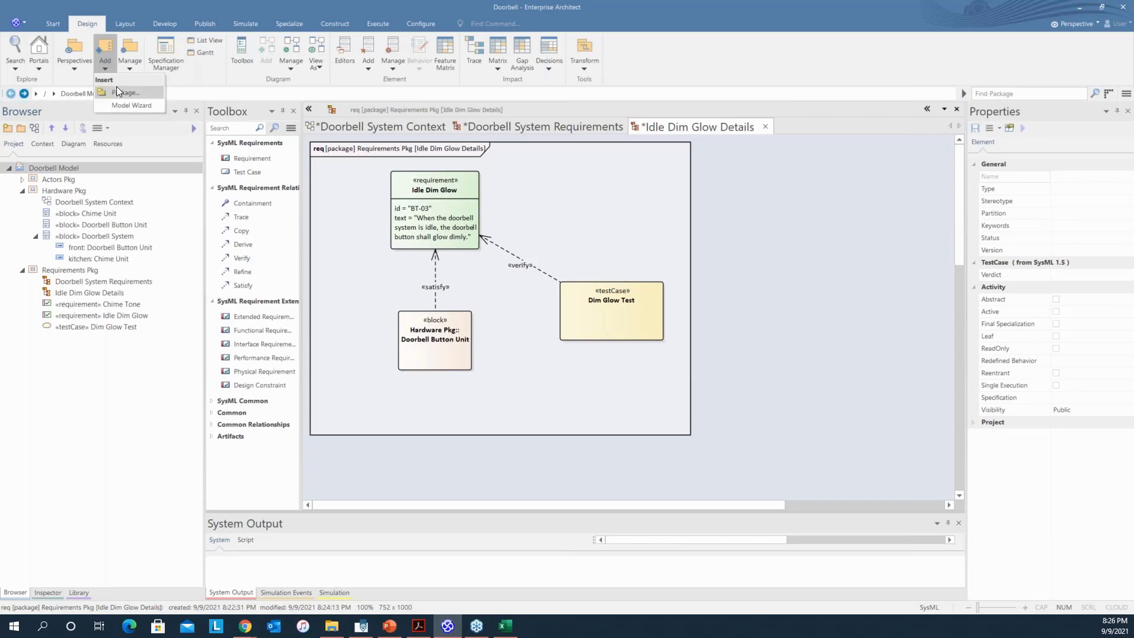
click(116, 93)
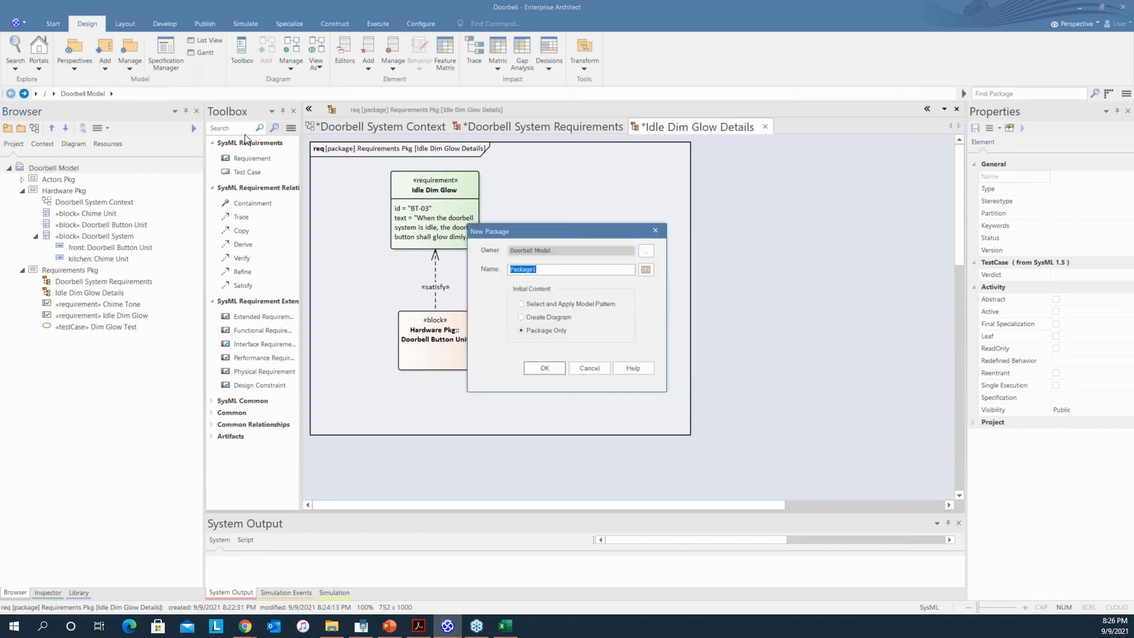
text(Behavior Pkg)
click(550, 372)
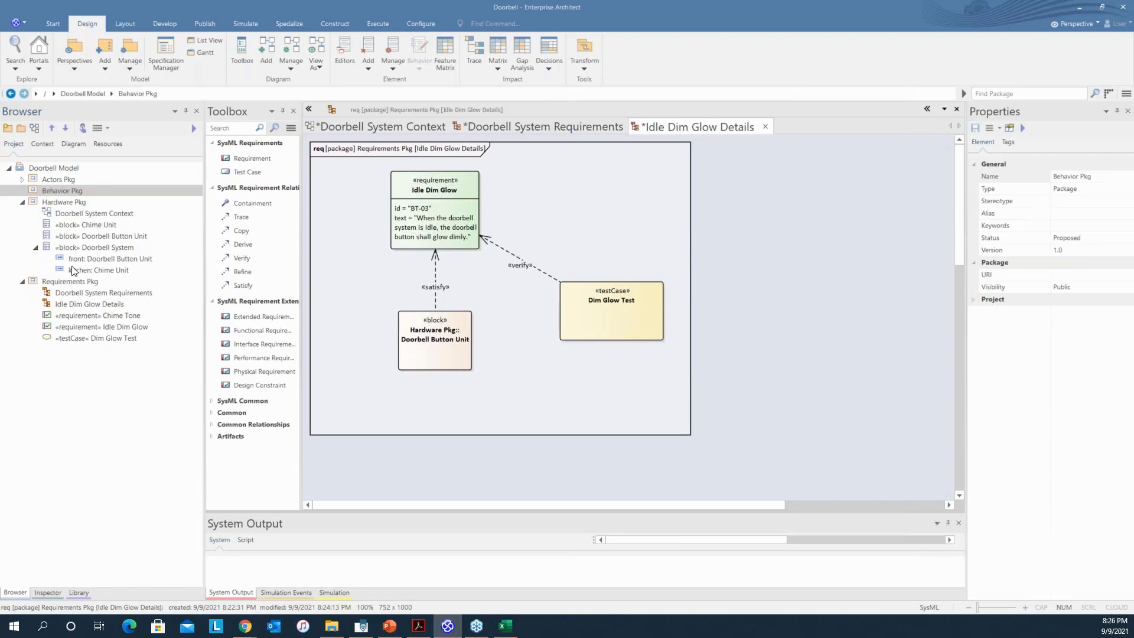
- Collapse the Hardware and Requirements packages and add a SysML 1.5 Interaction named Visitor Arrival to Behavior Pkg
click(22, 202)
click(21, 213)
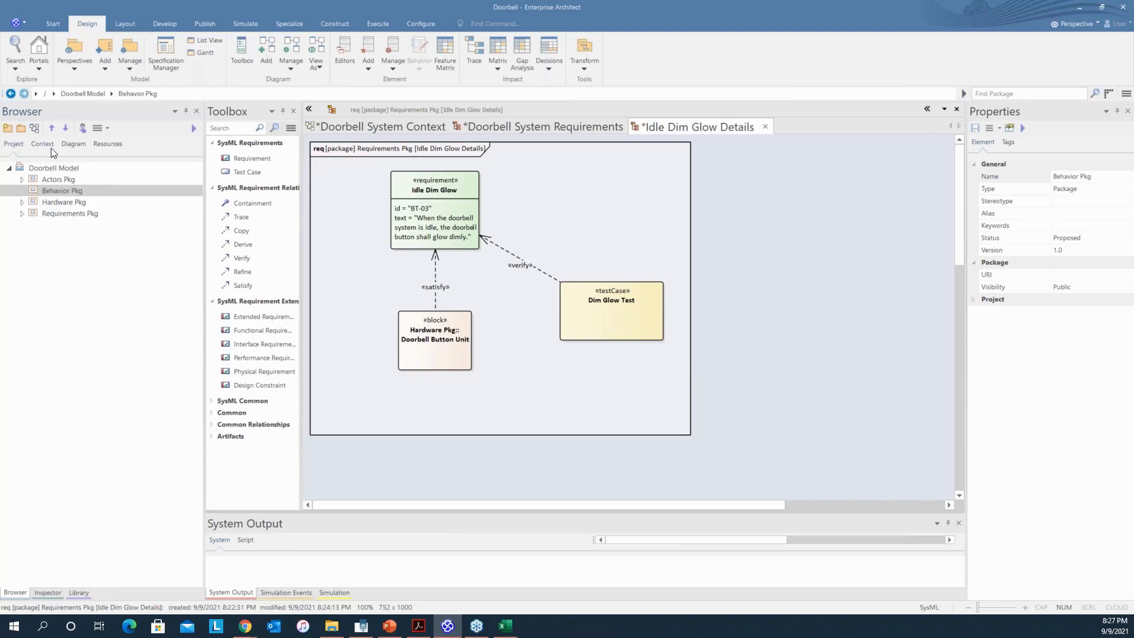
right_click(58, 190)
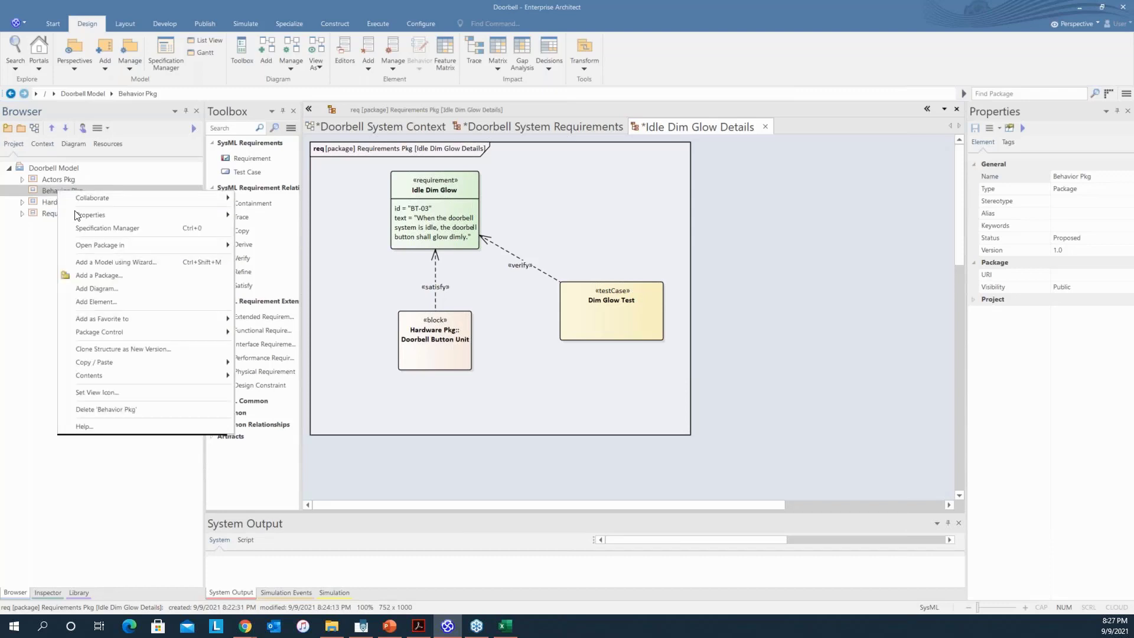
click(116, 302)
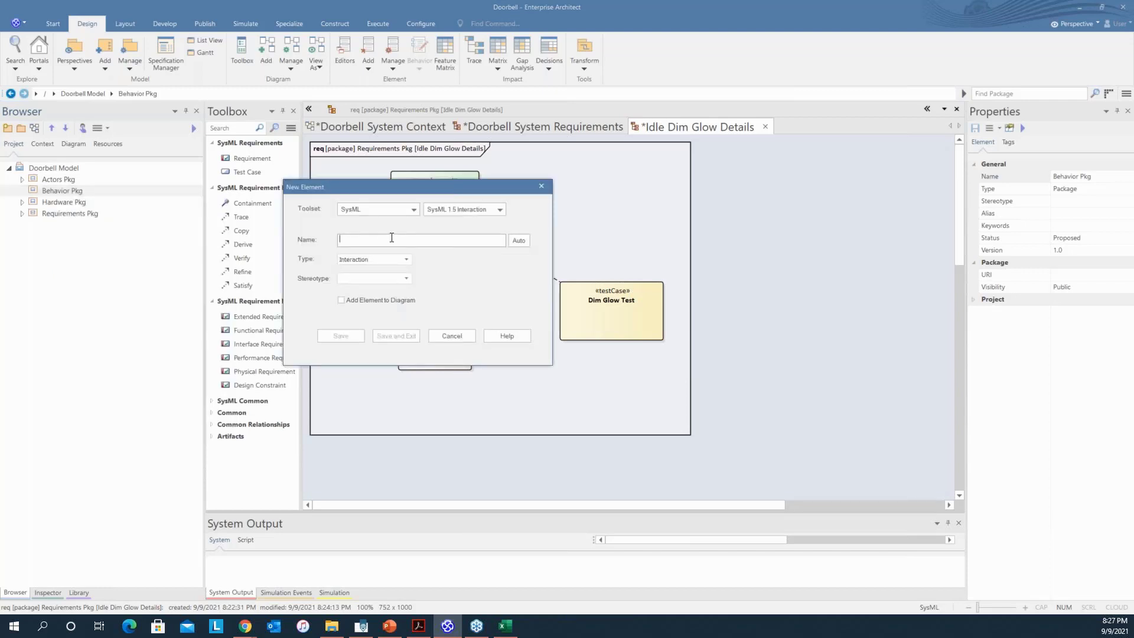
text(Visitor Arrival)
click(353, 338)
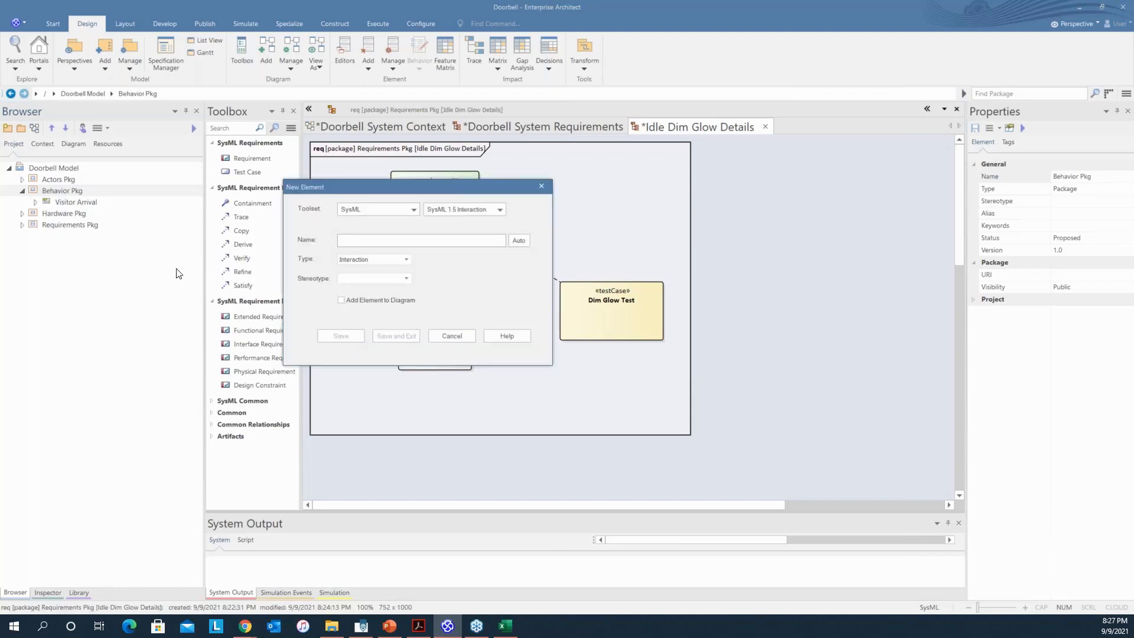
click(541, 186)
- Check the default sequence diagram nested under the Visitor Arrival interaction and delete it from the model
click(77, 202)
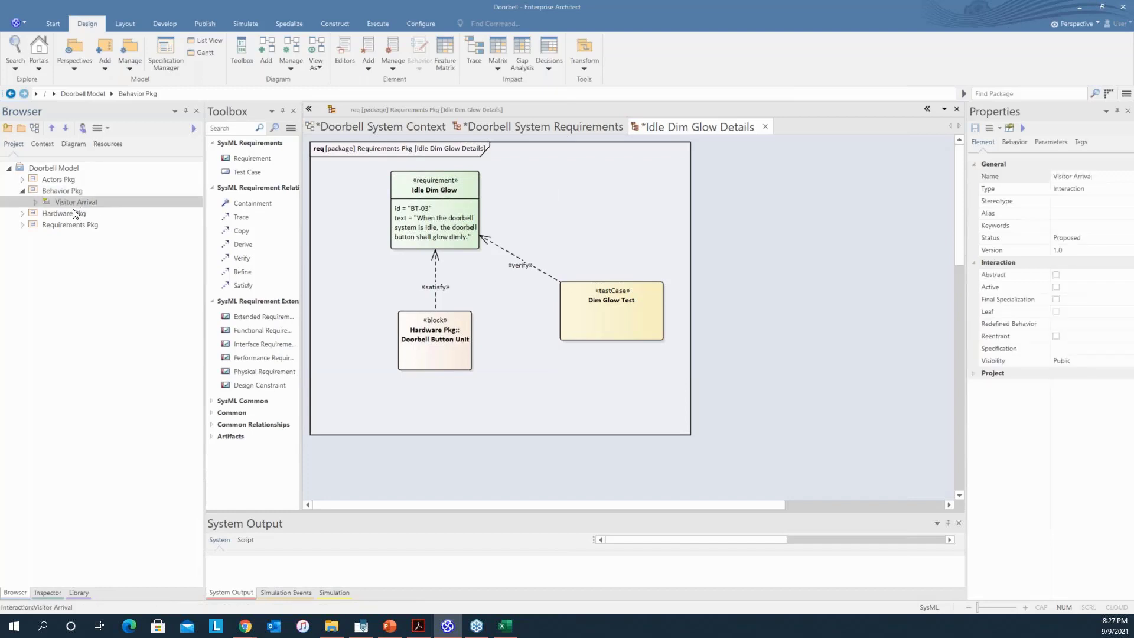
click(36, 202)
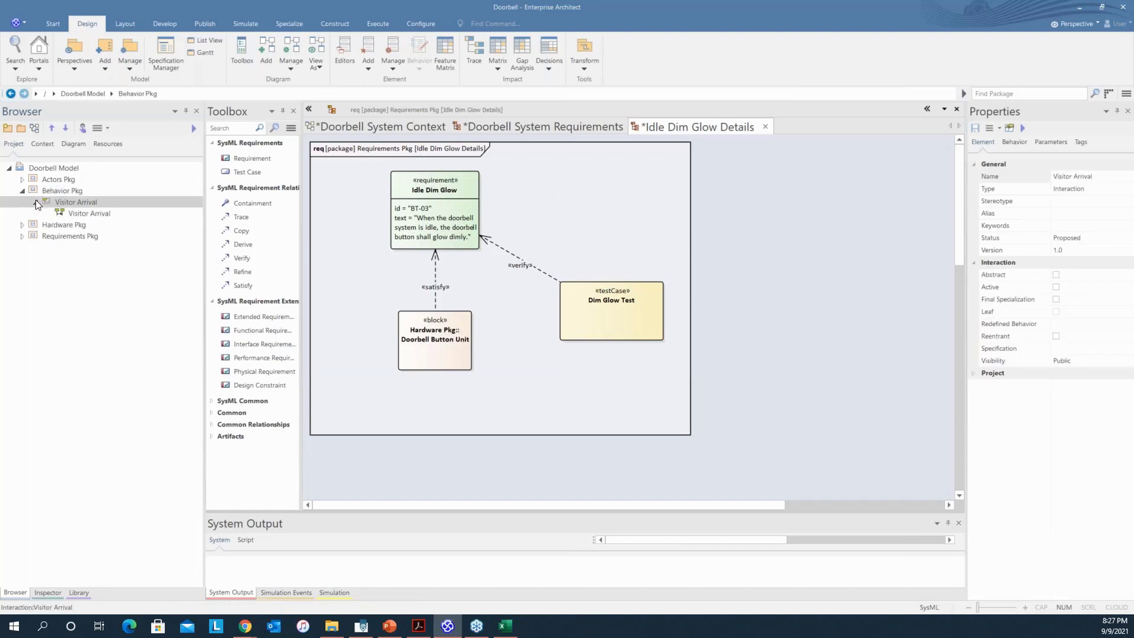
click(101, 216)
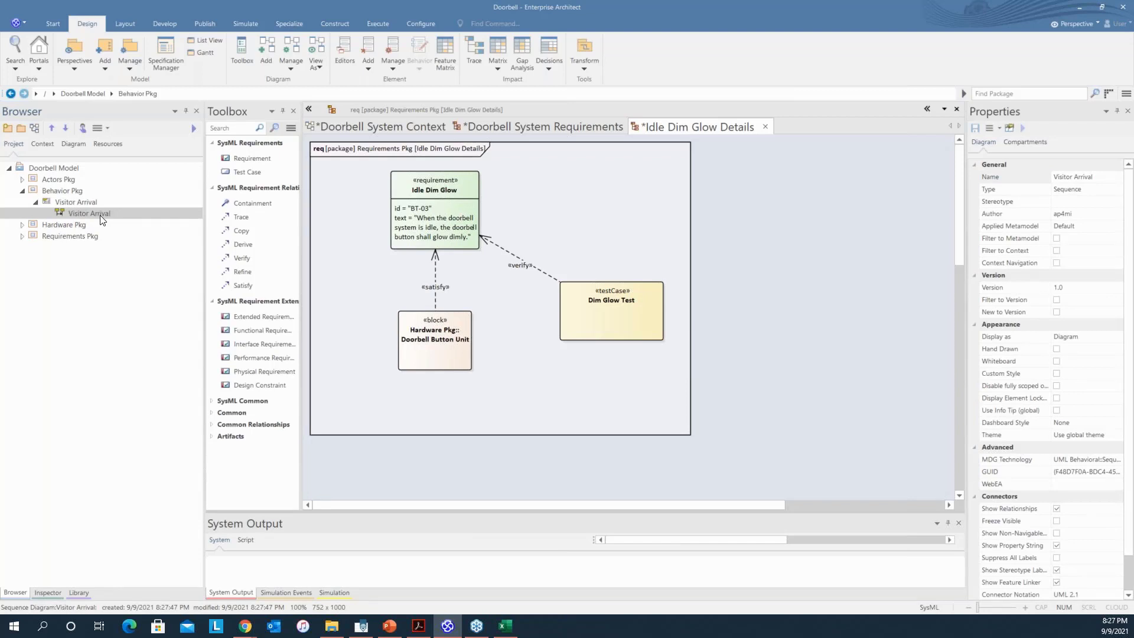
double_click(88, 214)
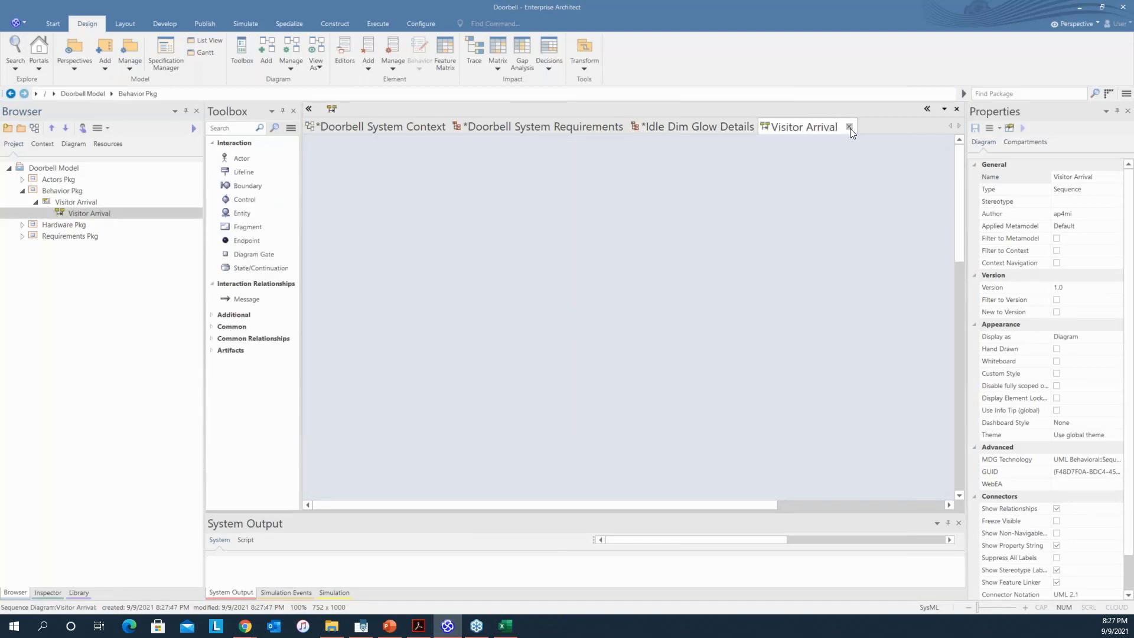
click(848, 127)
right_click(104, 218)
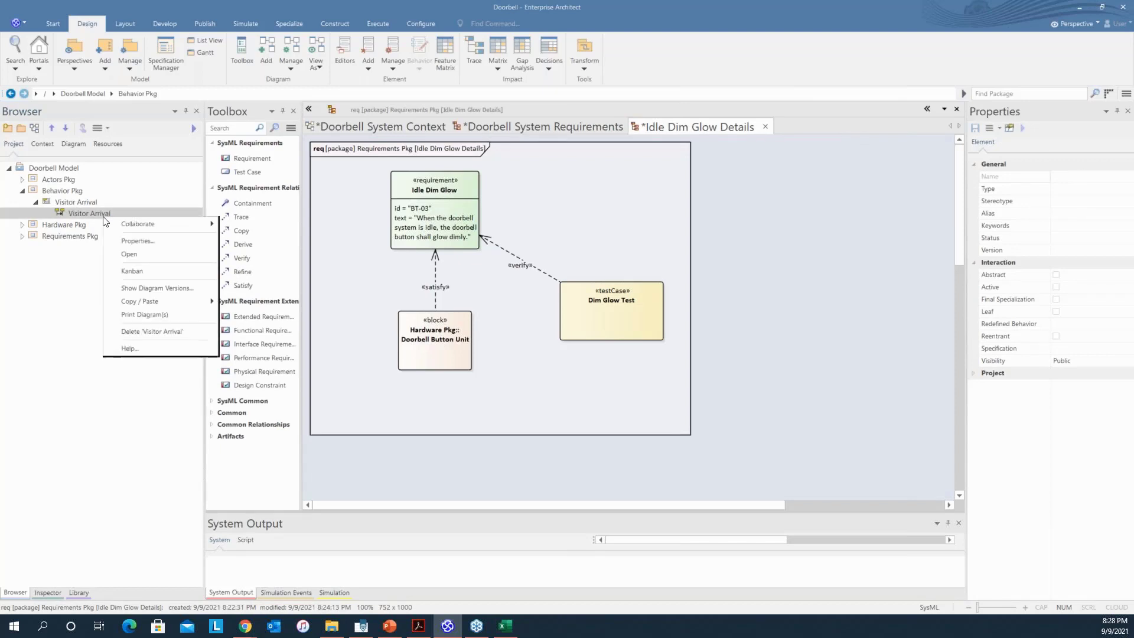
click(155, 331)
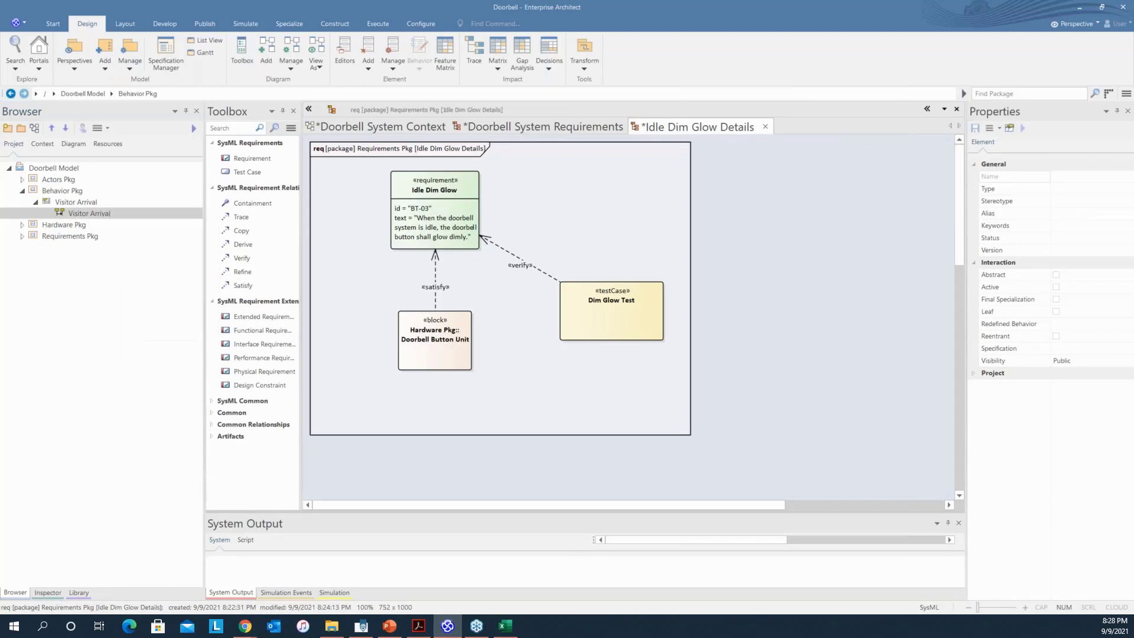
click(559, 336)
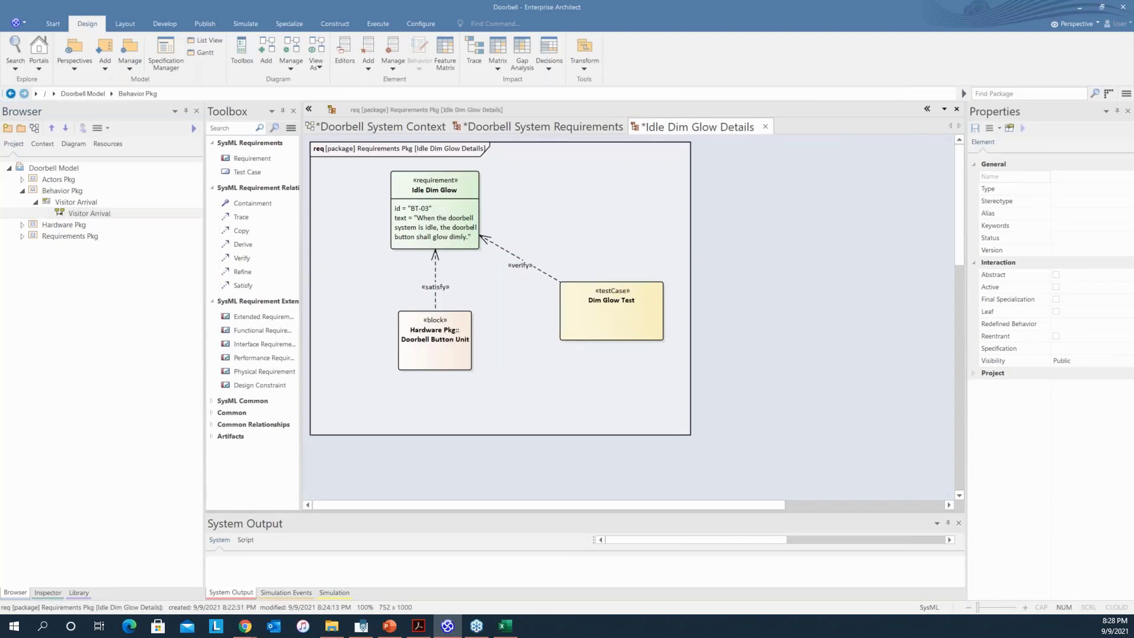
- Add a SysML 1.5 Sequence diagram named Visitor Arrival under the Visitor Arrival interaction
right_click(98, 202)
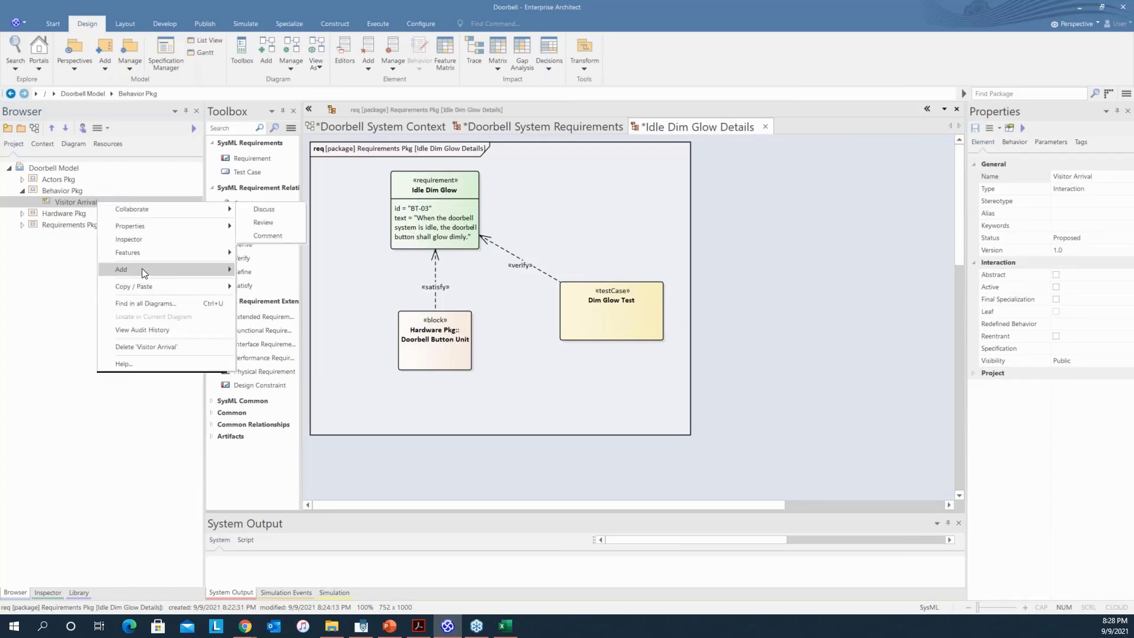
mouse_move(142, 268)
click(278, 283)
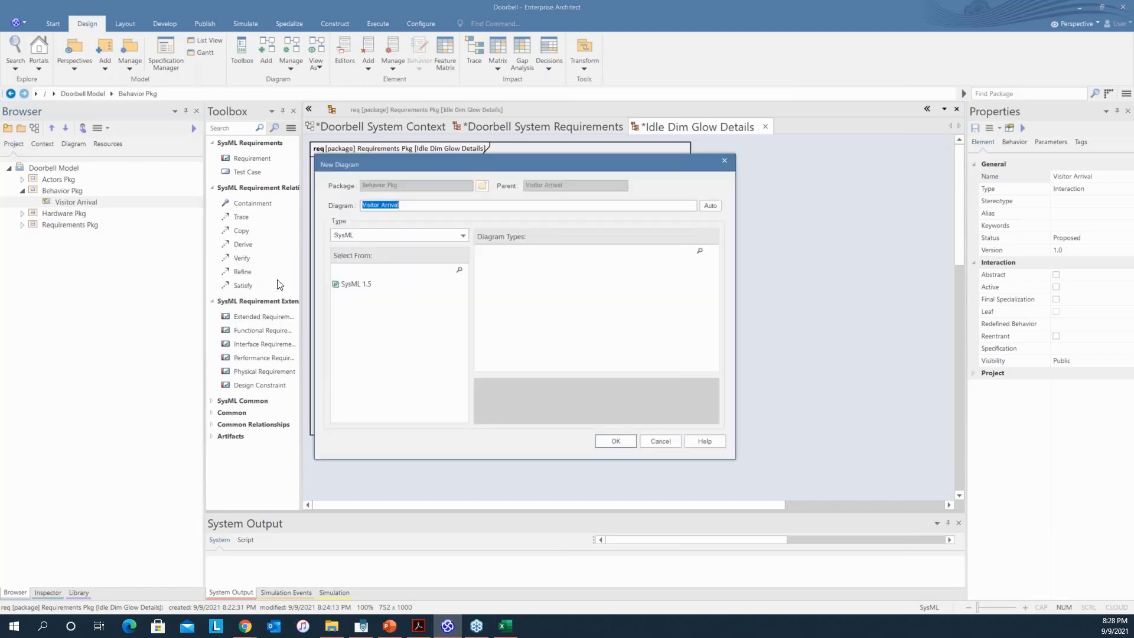
click(367, 283)
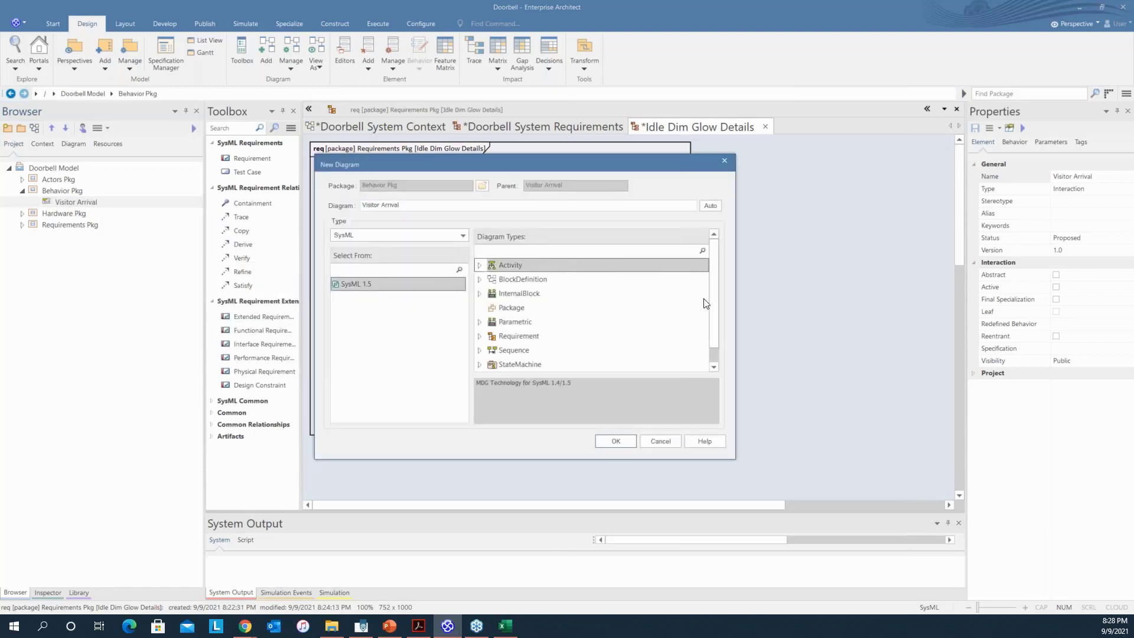
click(511, 351)
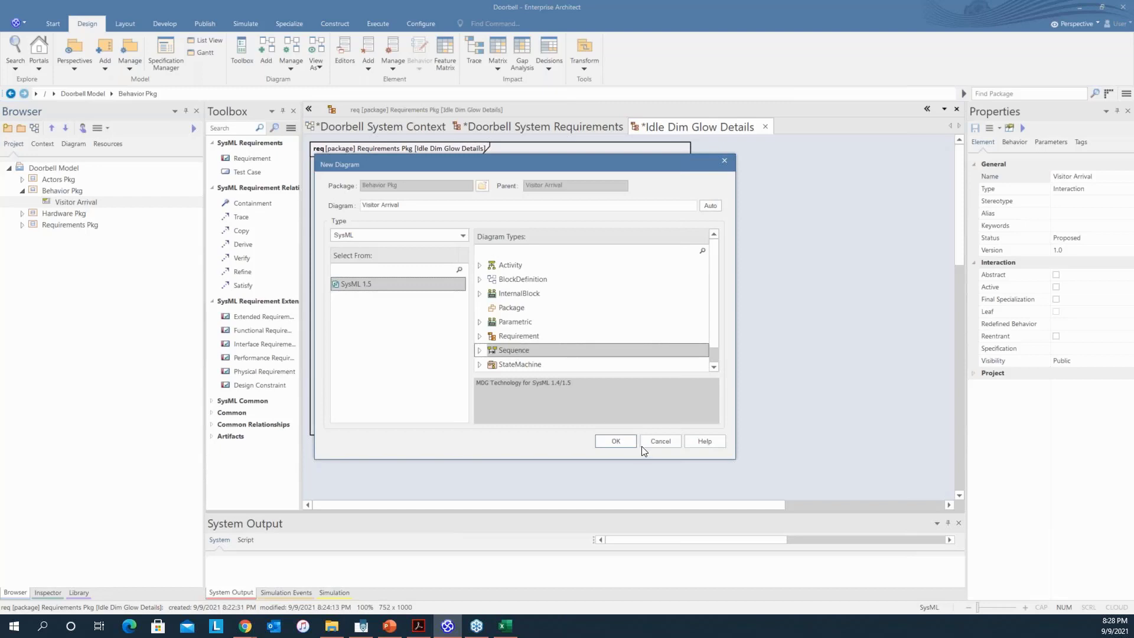
click(626, 442)
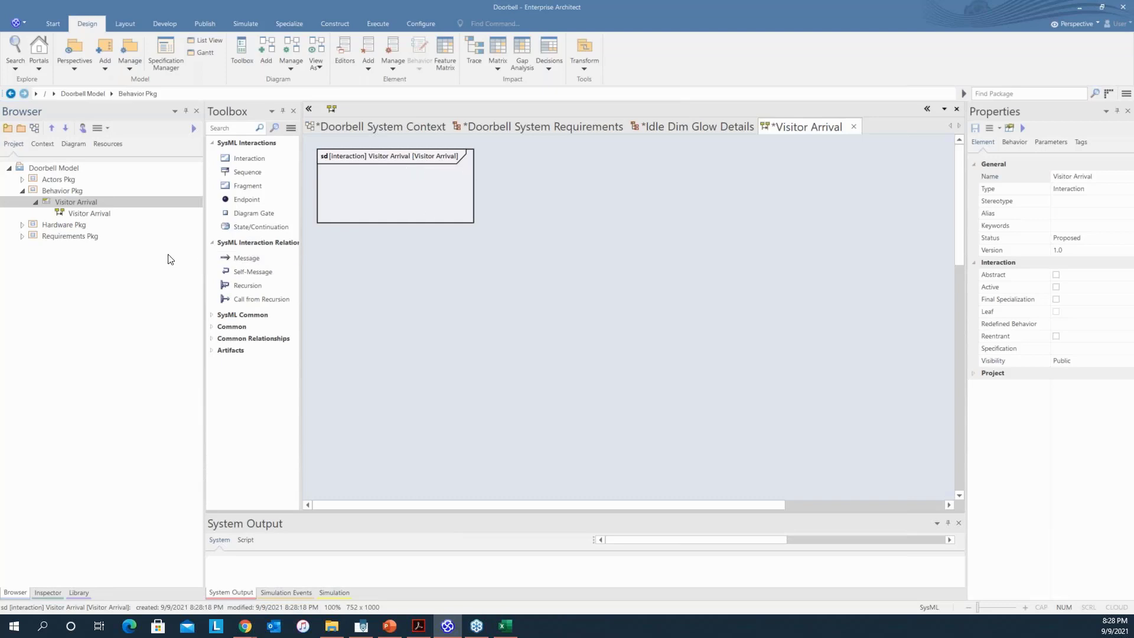
- Place the Visitor actor from Actors Pkg on the Visitor Arrival sequence diagram as a link
click(23, 180)
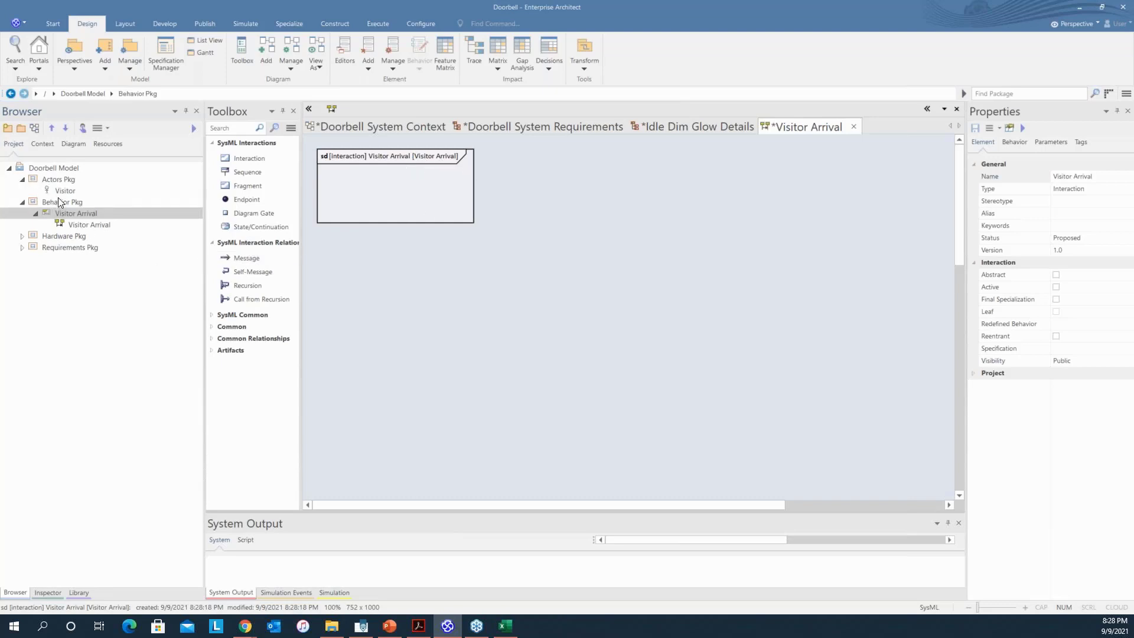
drag(58, 191, 332, 191)
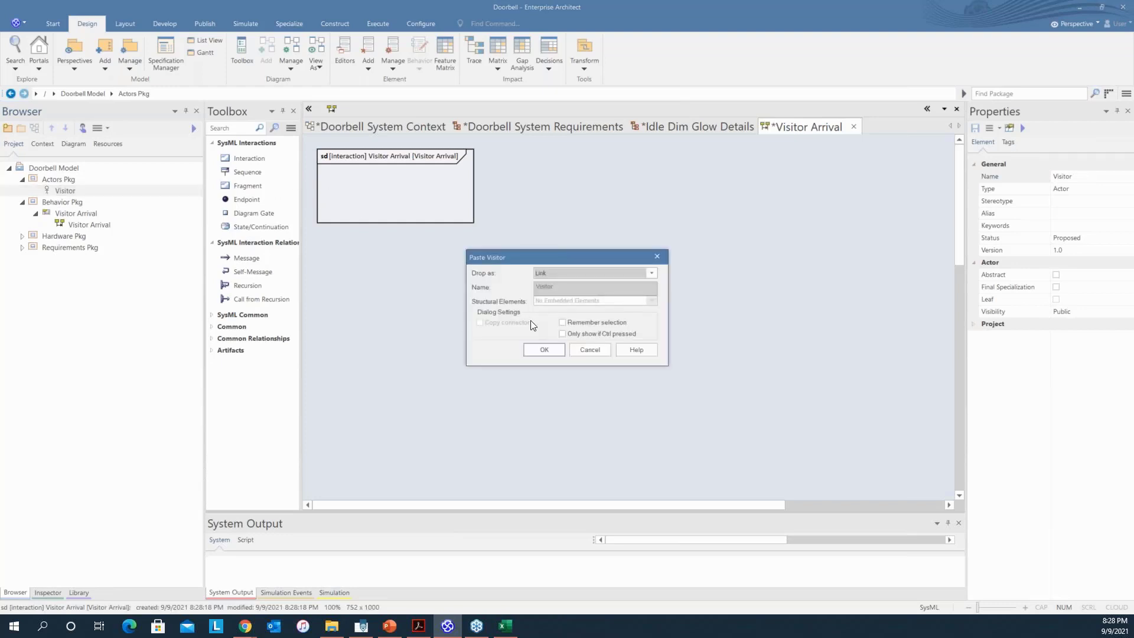
click(546, 353)
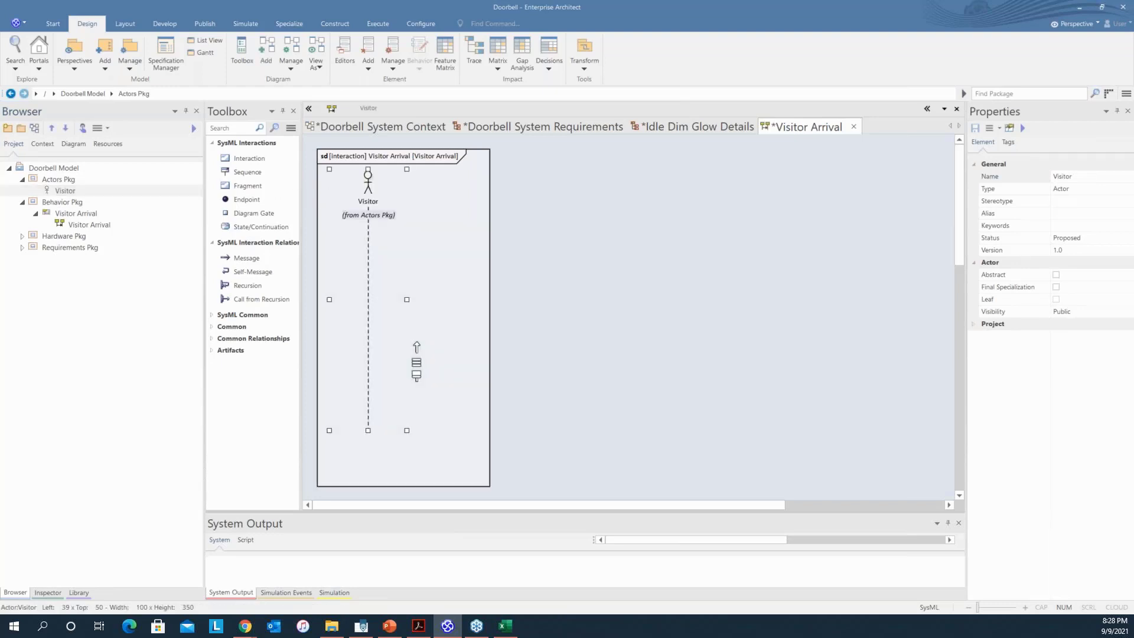
click(544, 263)
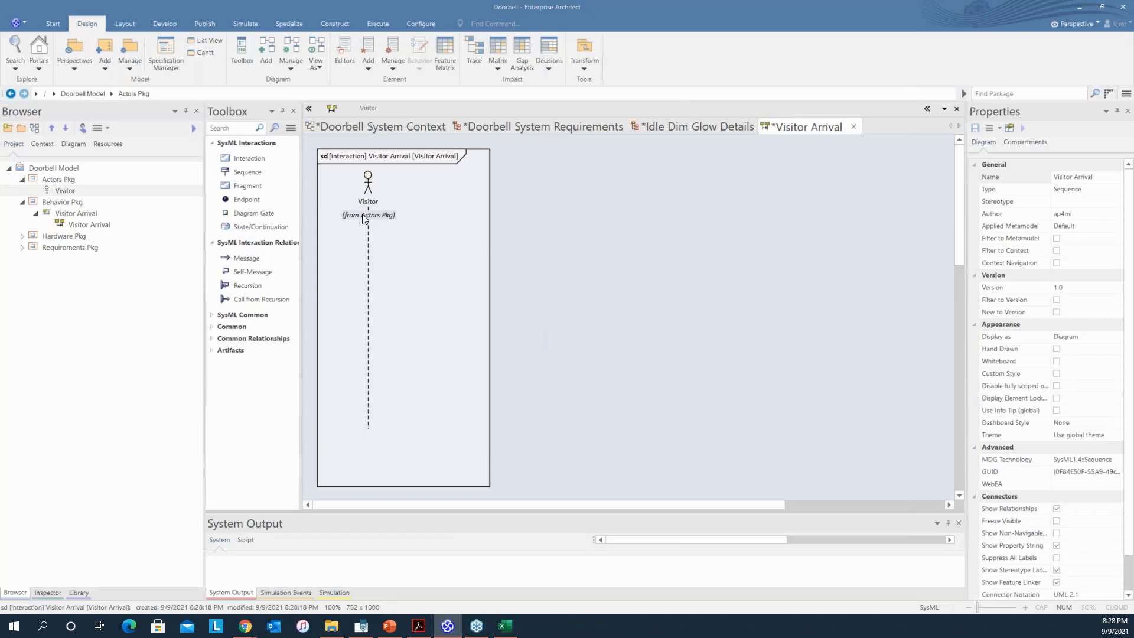